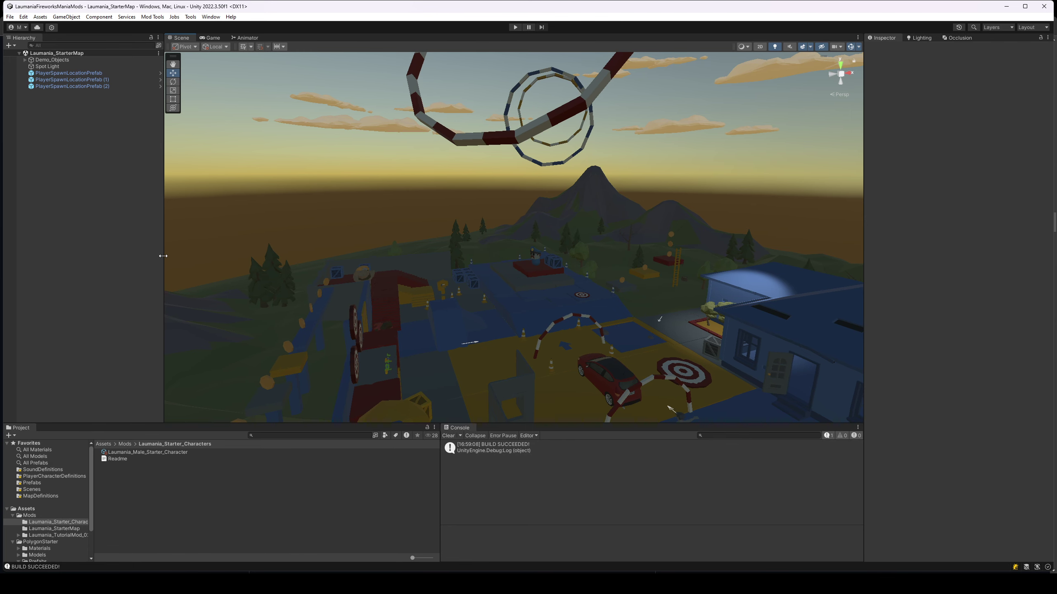
drag(163, 256, 150, 256)
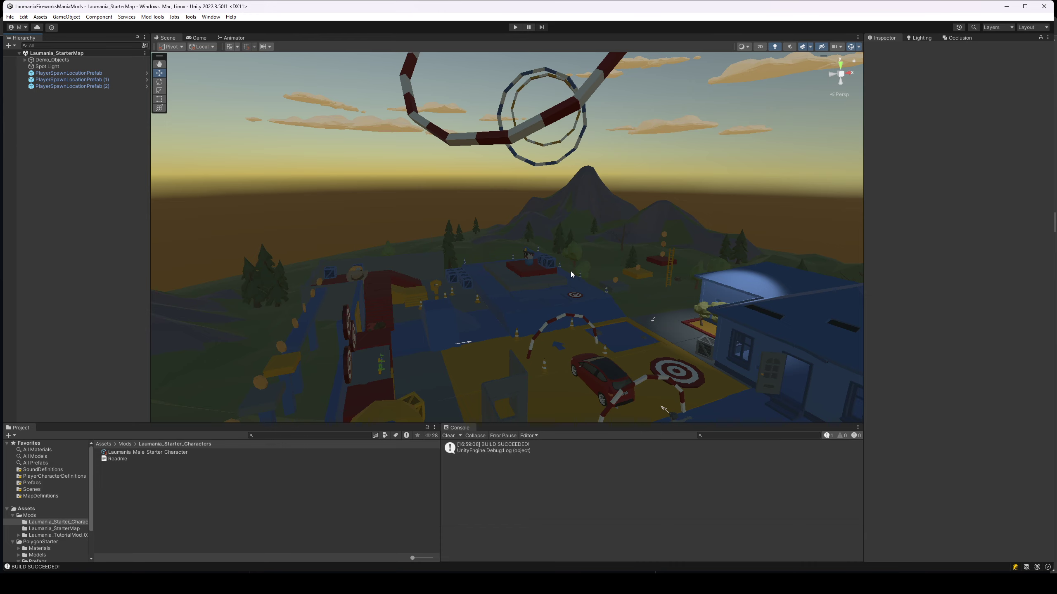
mouse_move(571, 271)
right_down()
mouse_move(483, 283)
mouse_move(512, 266)
mouse_move(577, 268)
right_up()
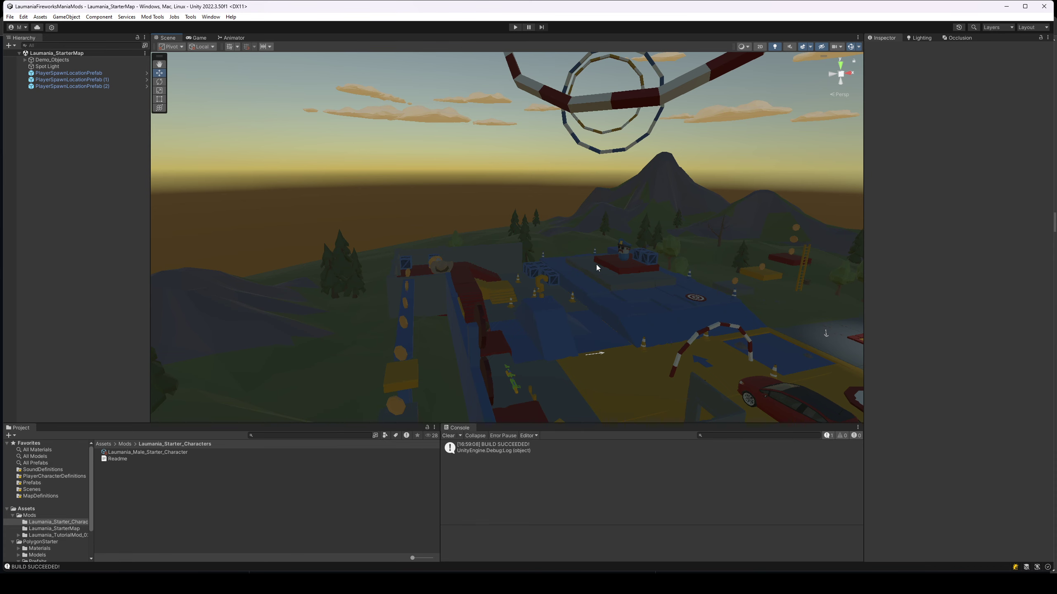
right_drag(570, 265, 644, 256)
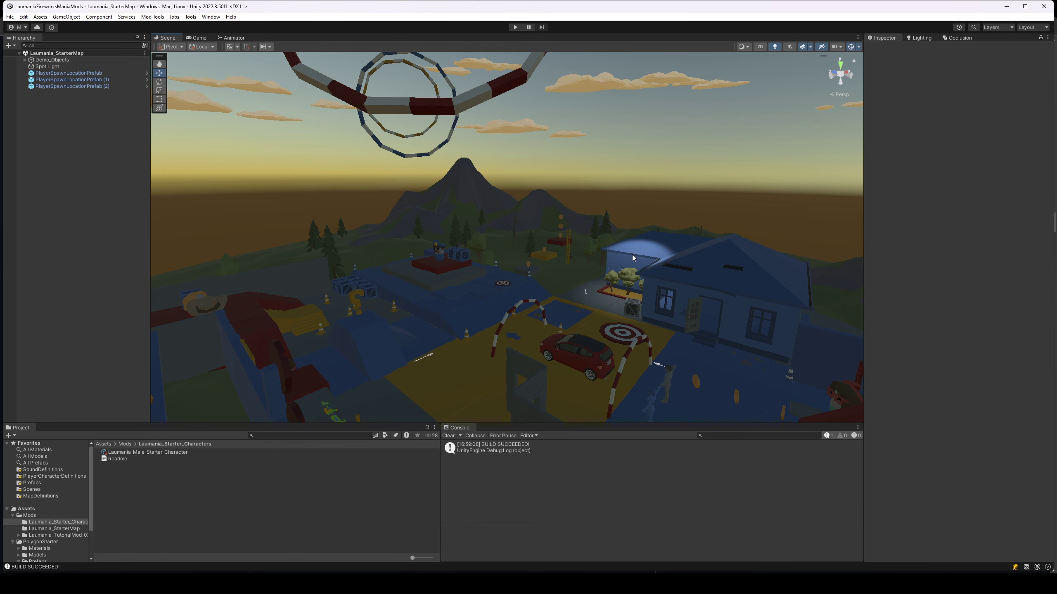
right_drag(639, 251, 687, 274)
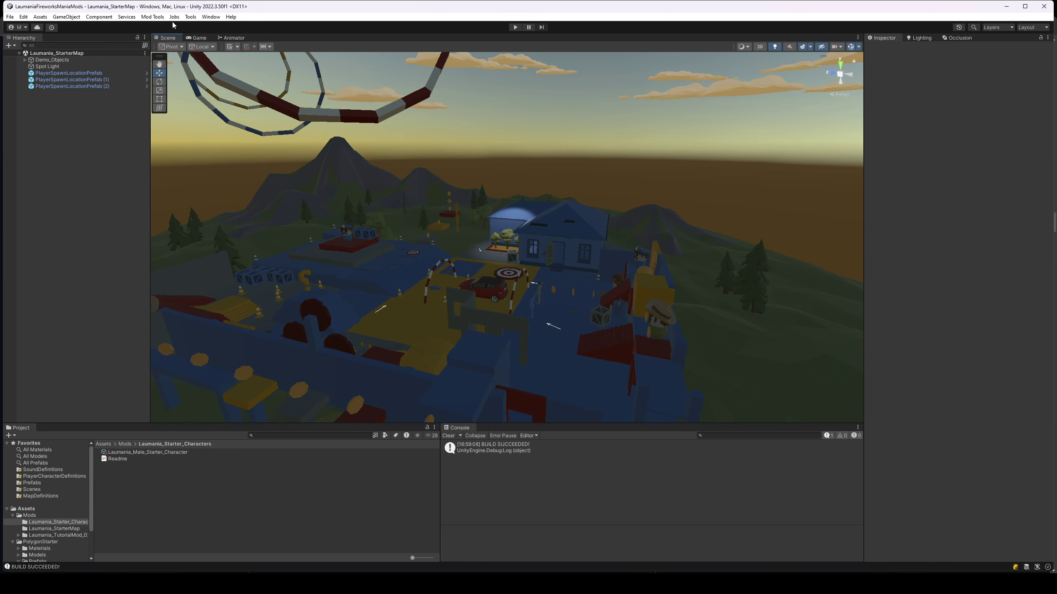
Set Laumania_StarterMap as the active mod for export and build the mod
click(153, 17)
click(166, 38)
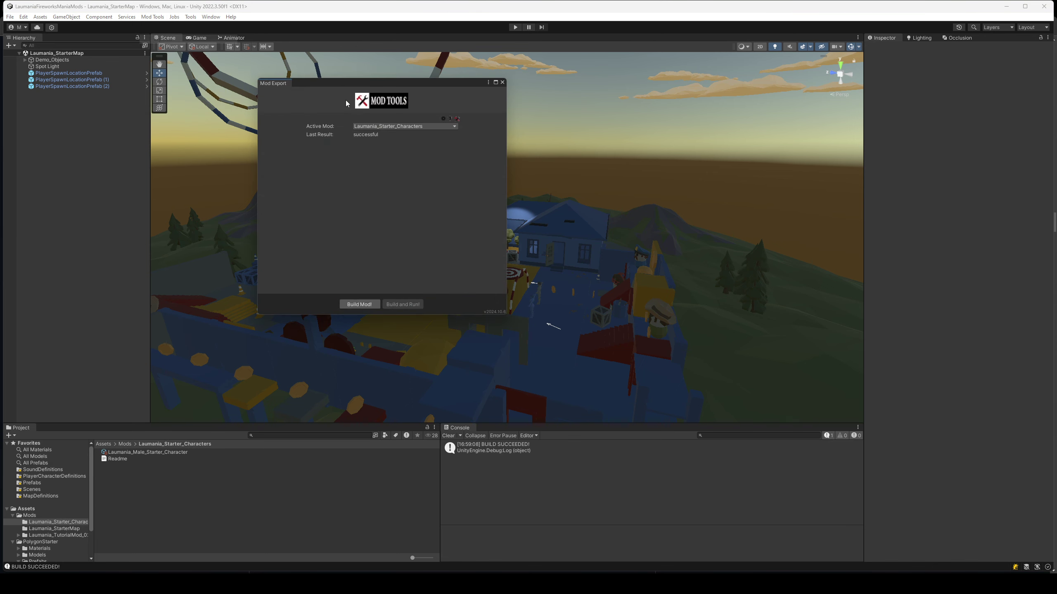
click(416, 127)
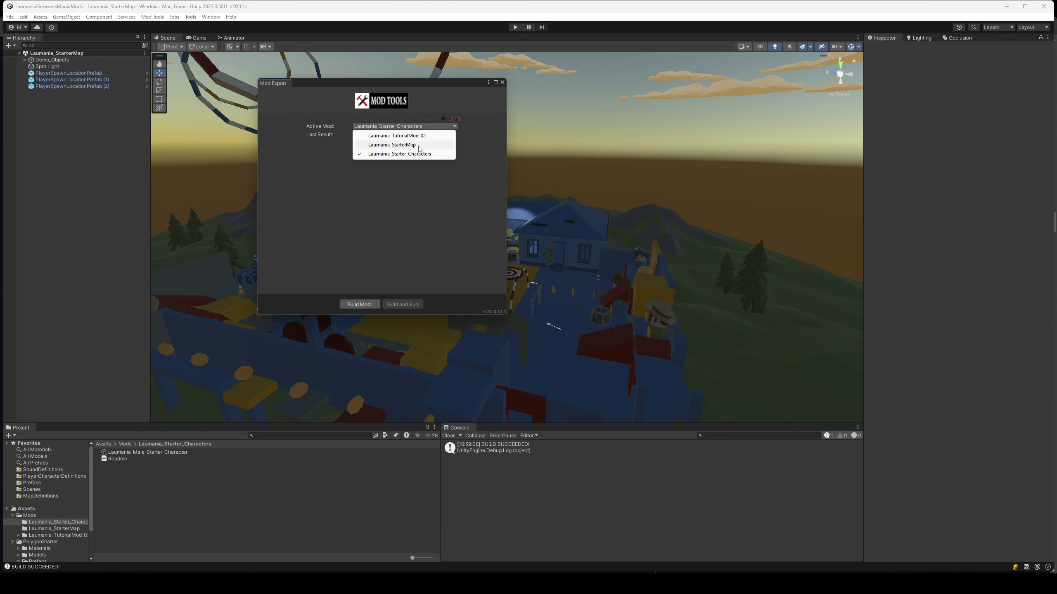
click(420, 144)
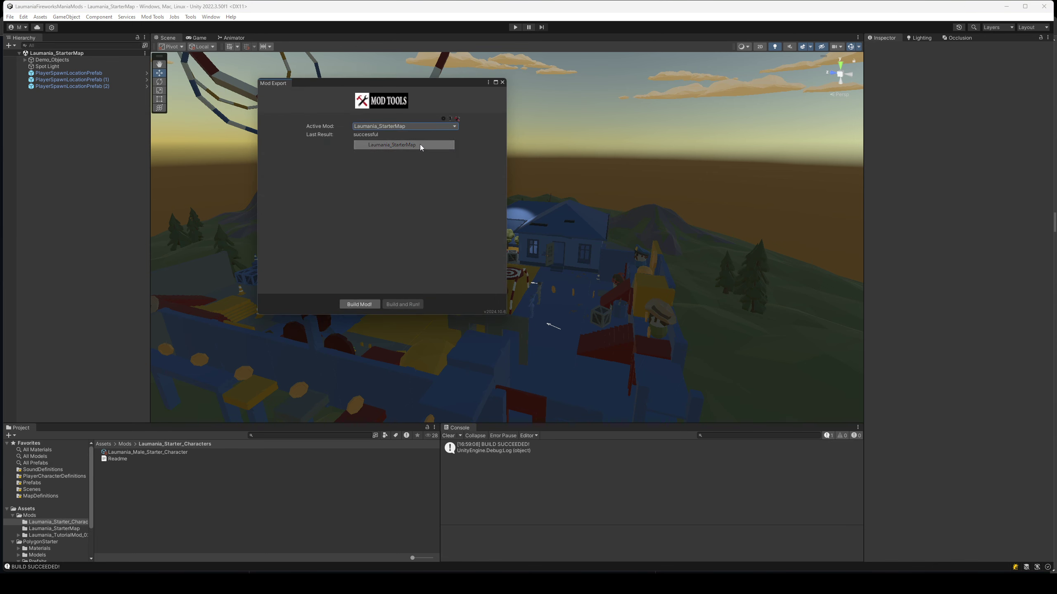
click(503, 82)
click(152, 17)
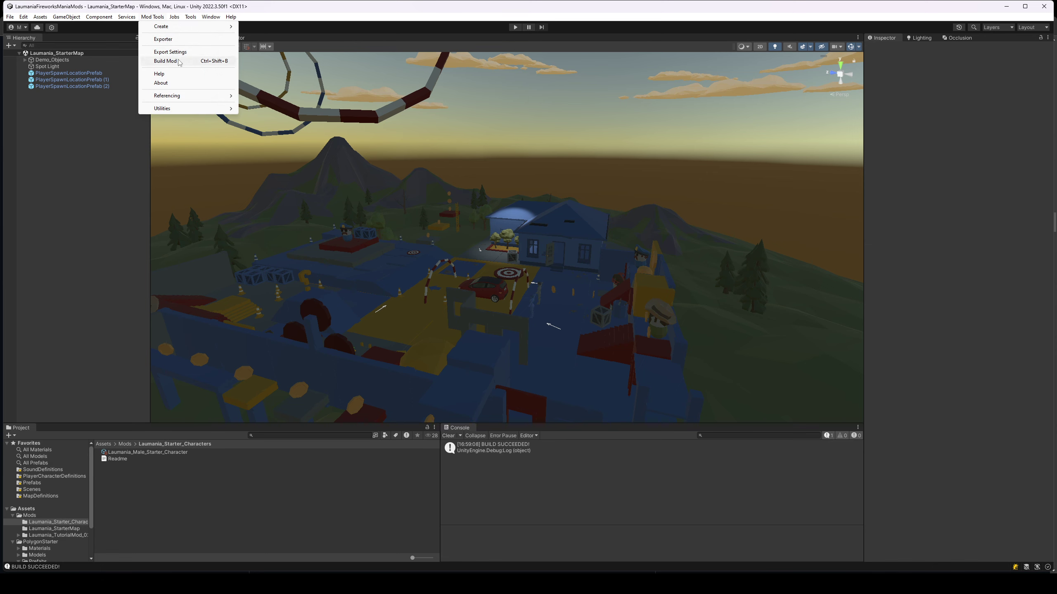
click(165, 61)
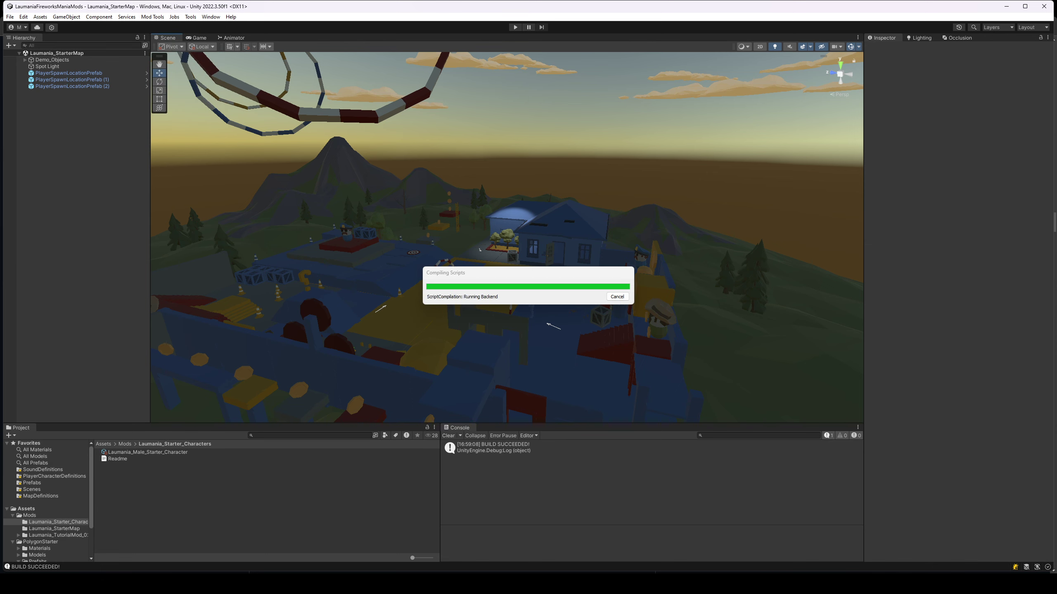
Switch to Fireworks Mania and start a singleplayer game on the Laumania_StarterMap map
mouse_move(728, 585)
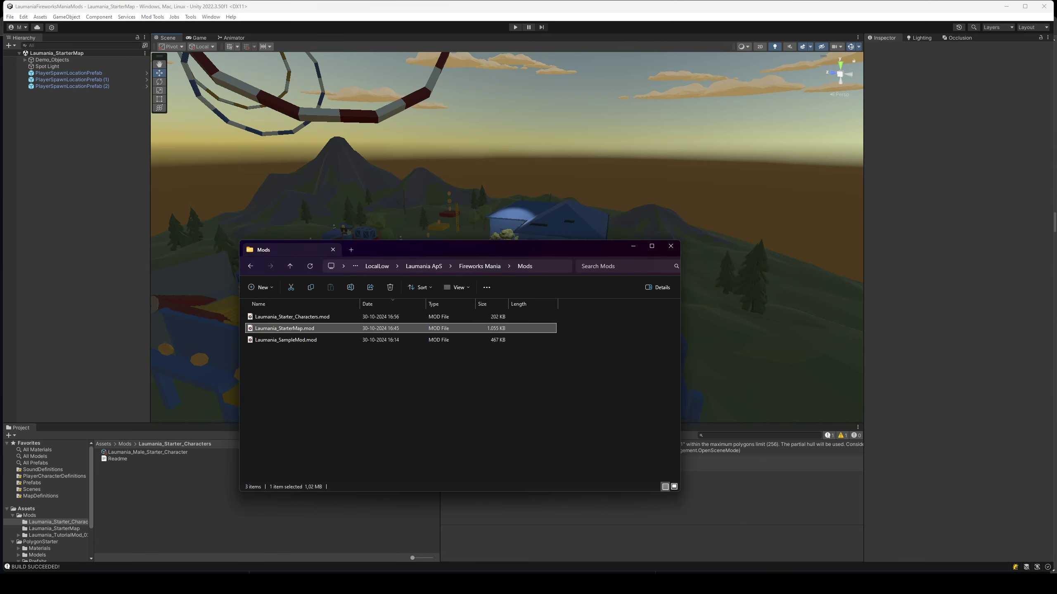
click(732, 541)
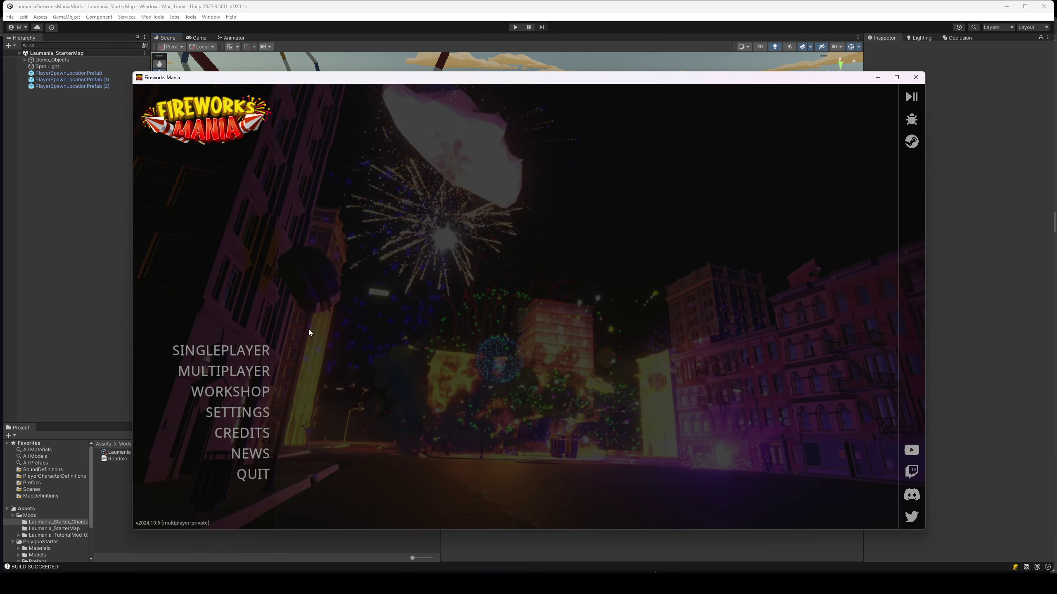
click(239, 351)
scroll(454, 349, down, 5)
click(491, 442)
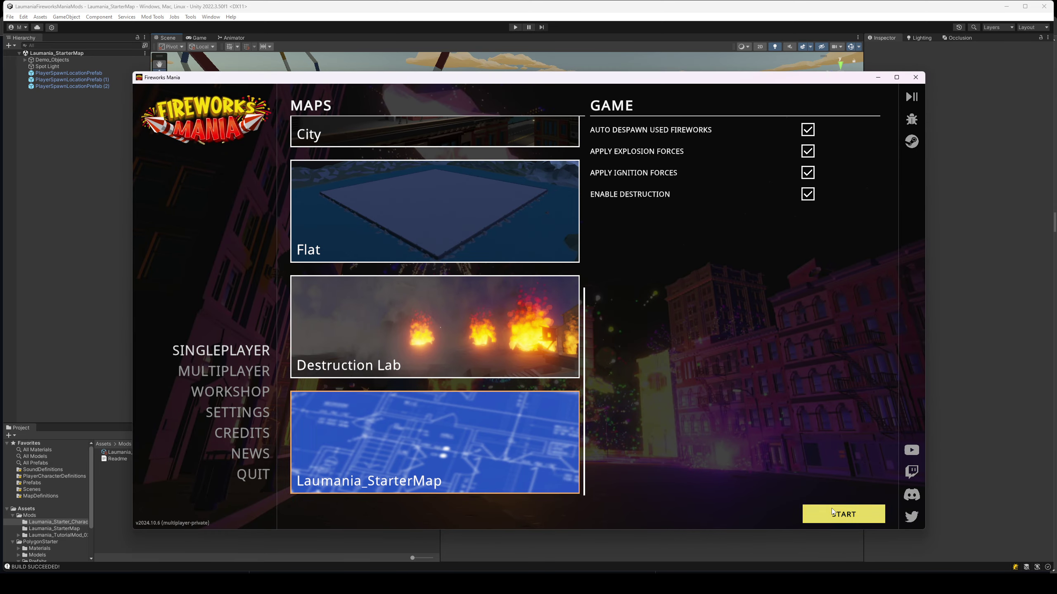
click(831, 509)
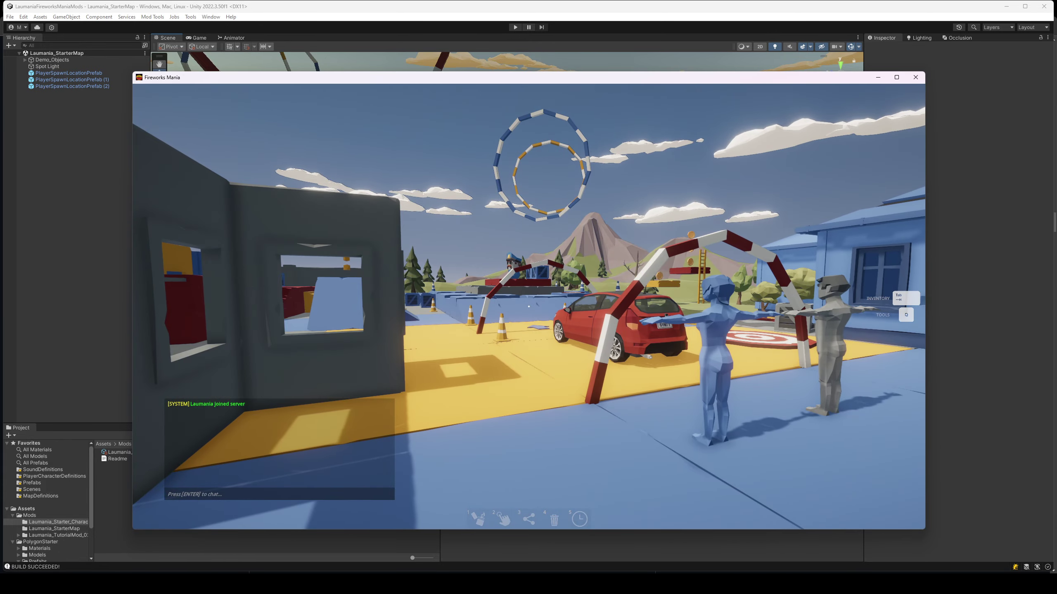
Spawn a Doom Boom firecracker on the yellow ground beside the red car and ignite it to test the outdoor sound
key(Tab)
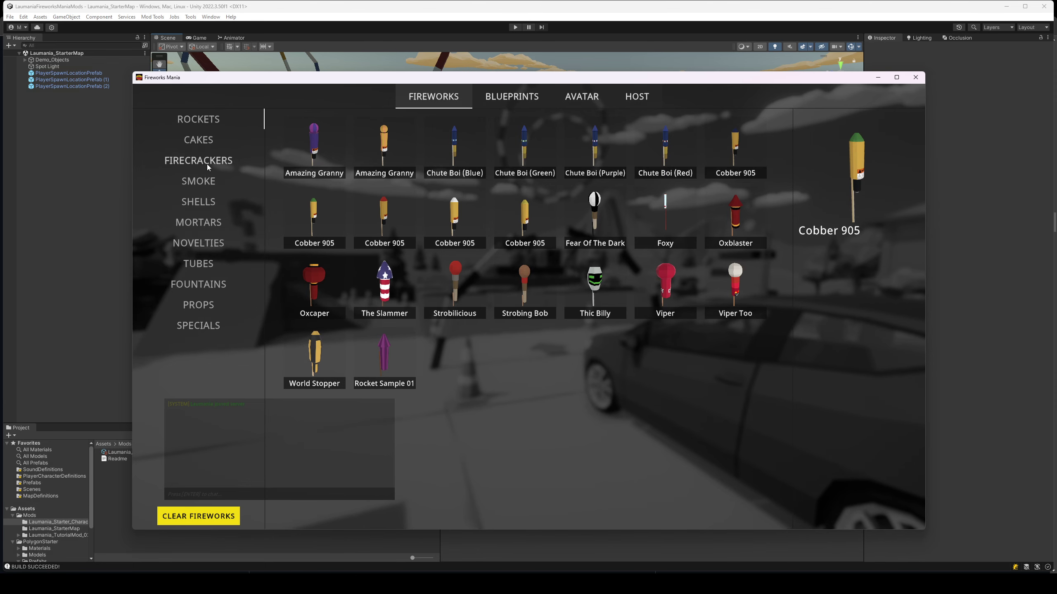
click(210, 141)
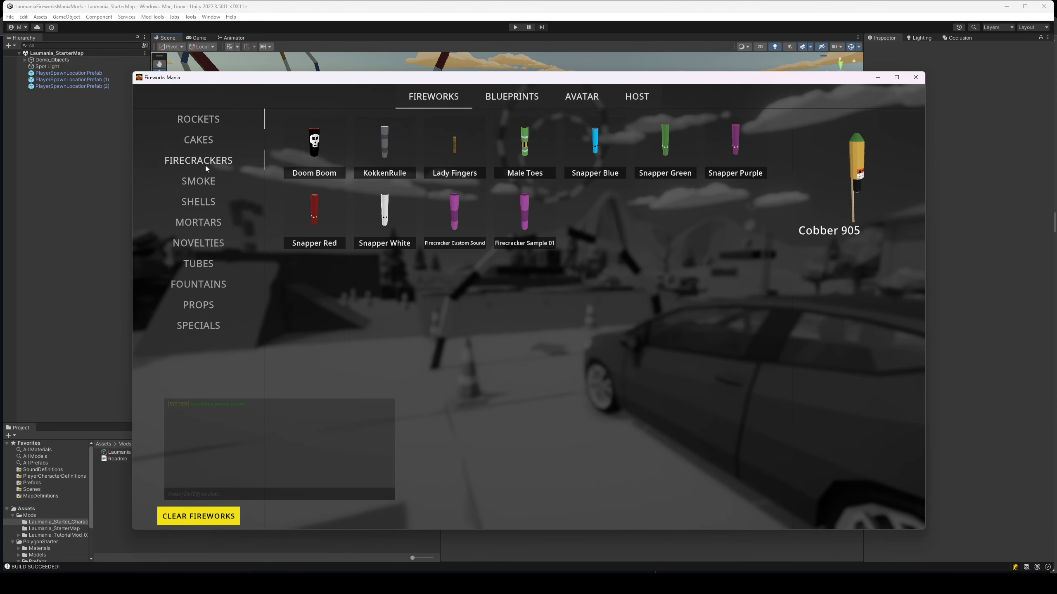
click(314, 146)
click(528, 307)
key(q)
click(528, 206)
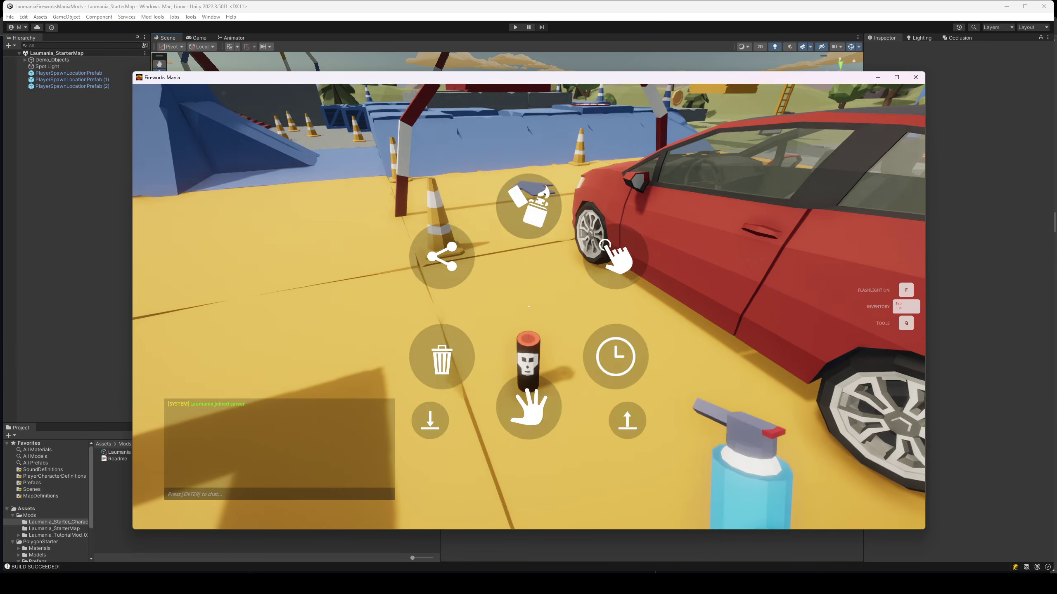
click(529, 307)
key(q)
click(529, 433)
key(s)
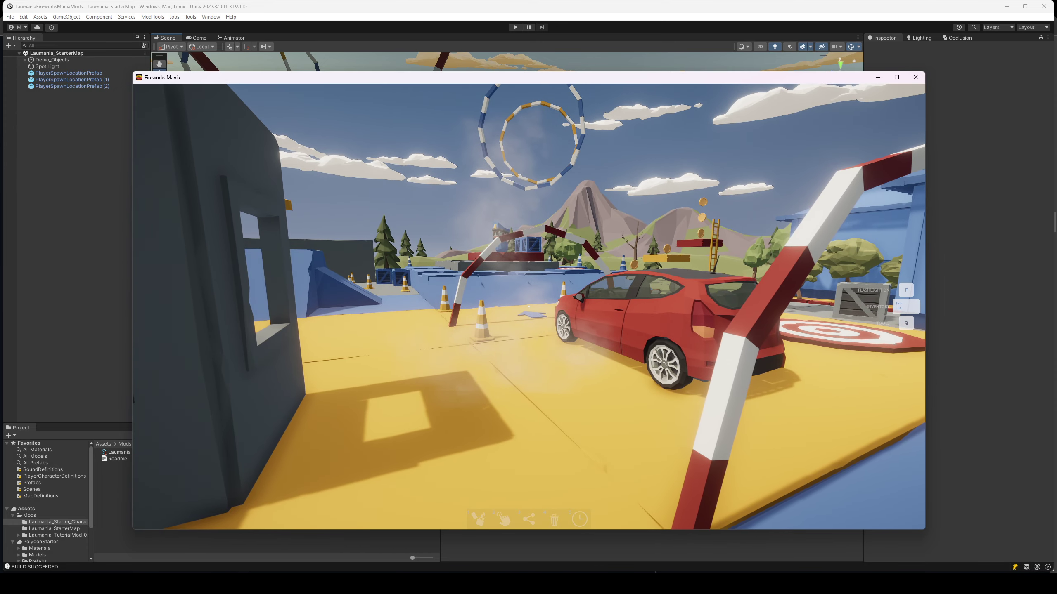
key(s)
Enter the blue house, spawn and ignite a Doom Boom firecracker indoors to test its sound, and walk back outside
key(w)
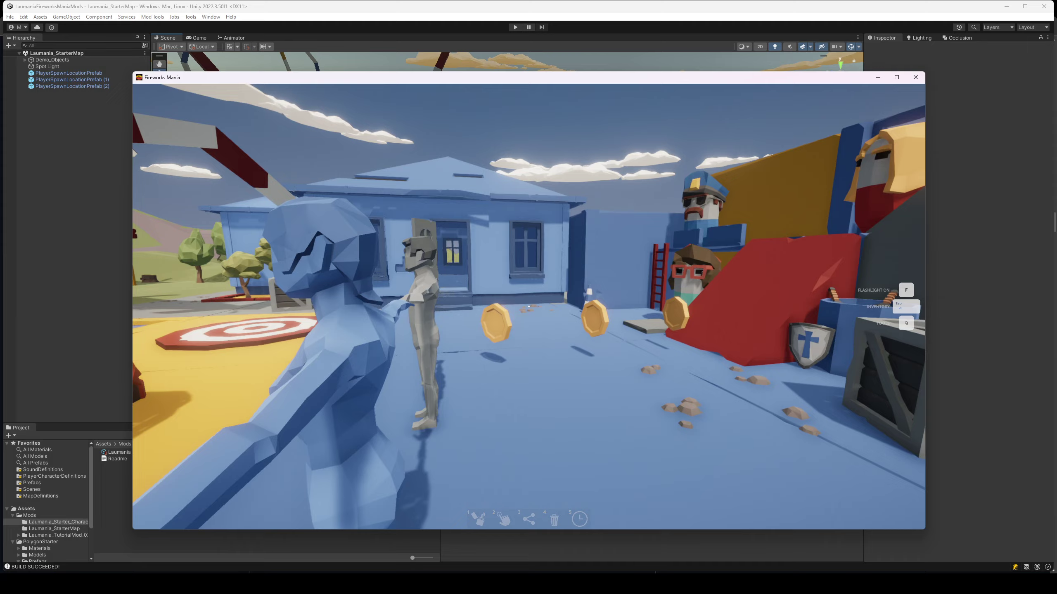
key(w)
key(Tab)
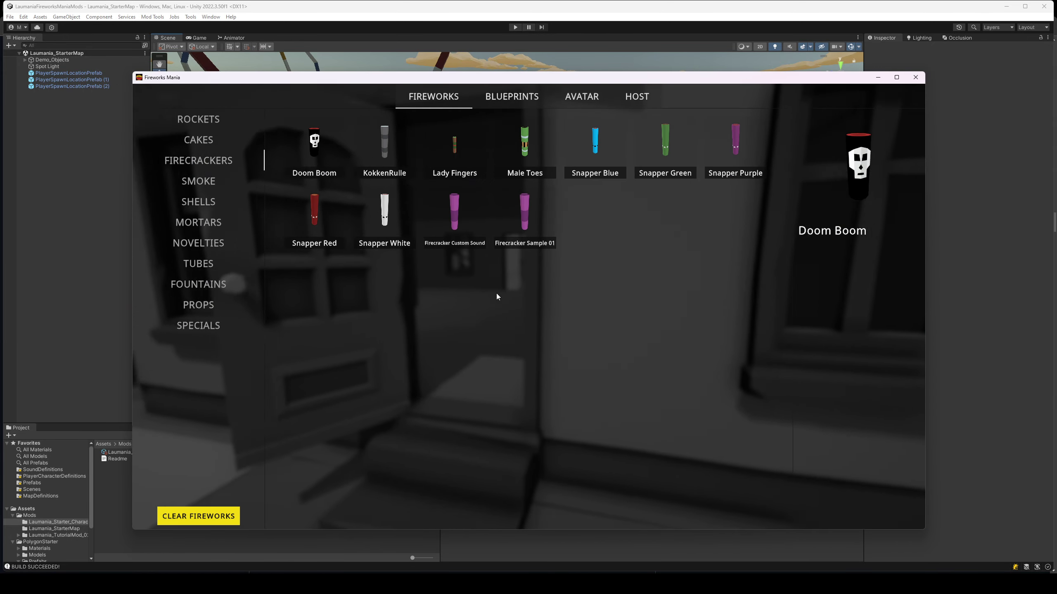
click(308, 145)
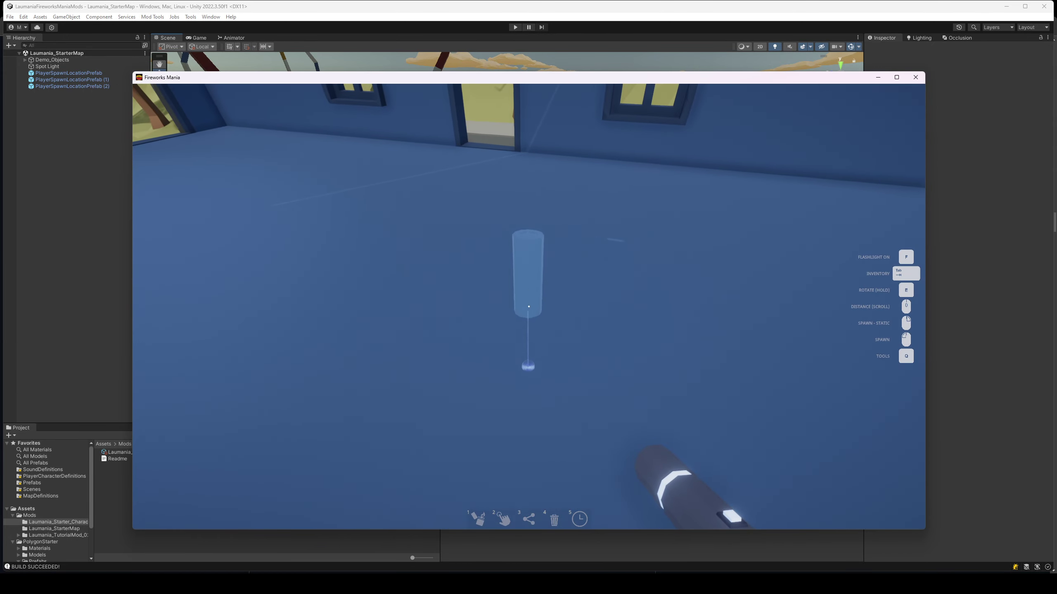
click(528, 306)
key(q)
click(528, 306)
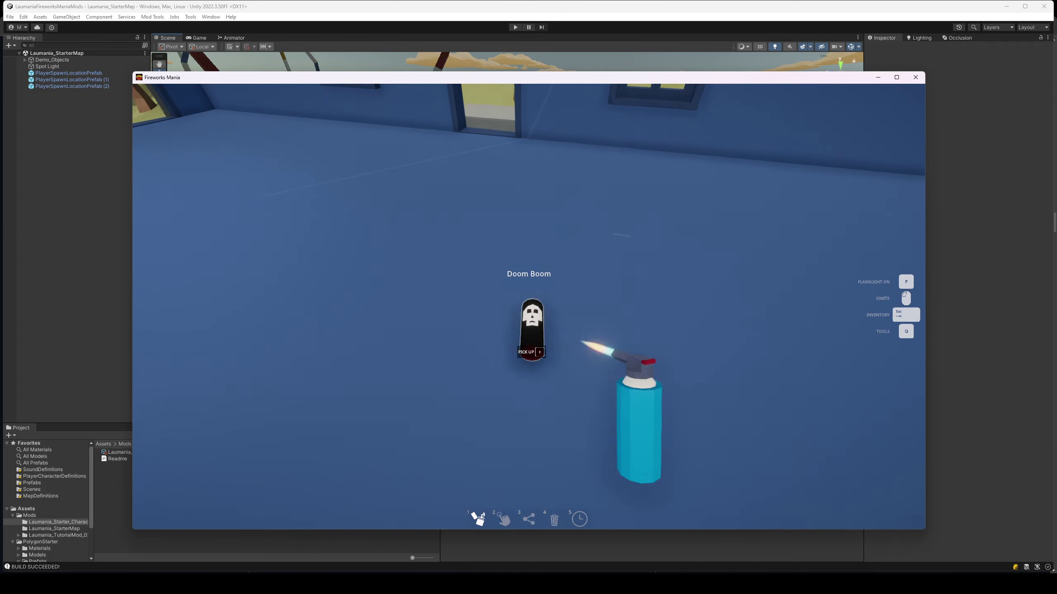
key(q)
key(w)
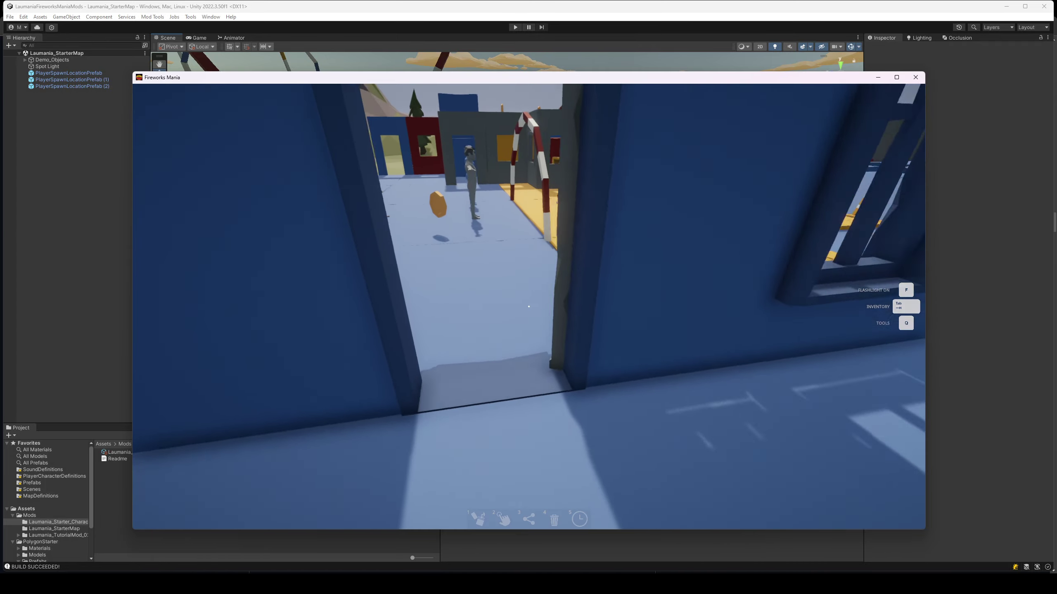
key(s)
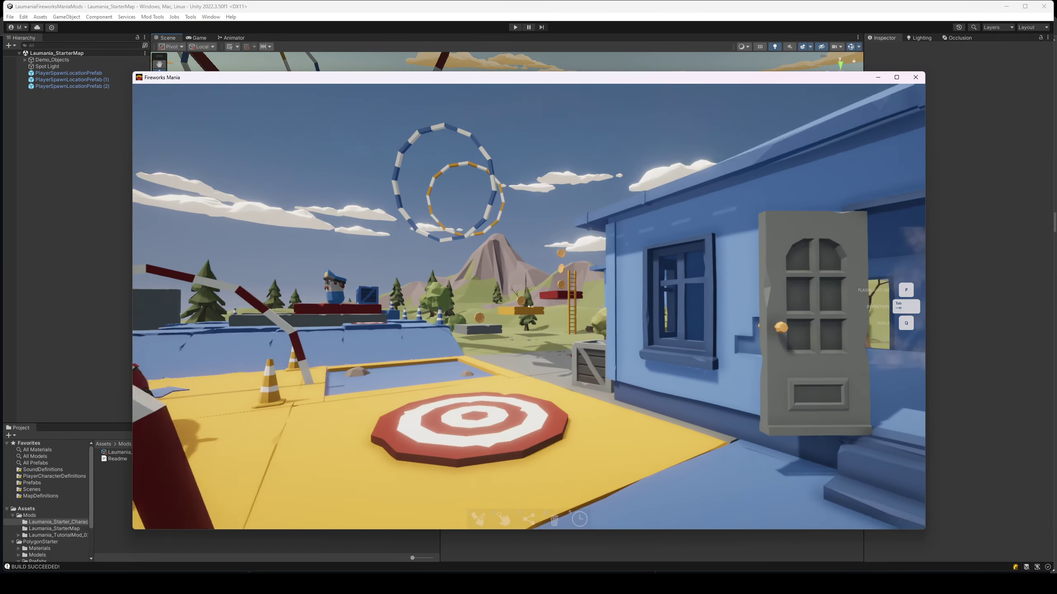
key(w)
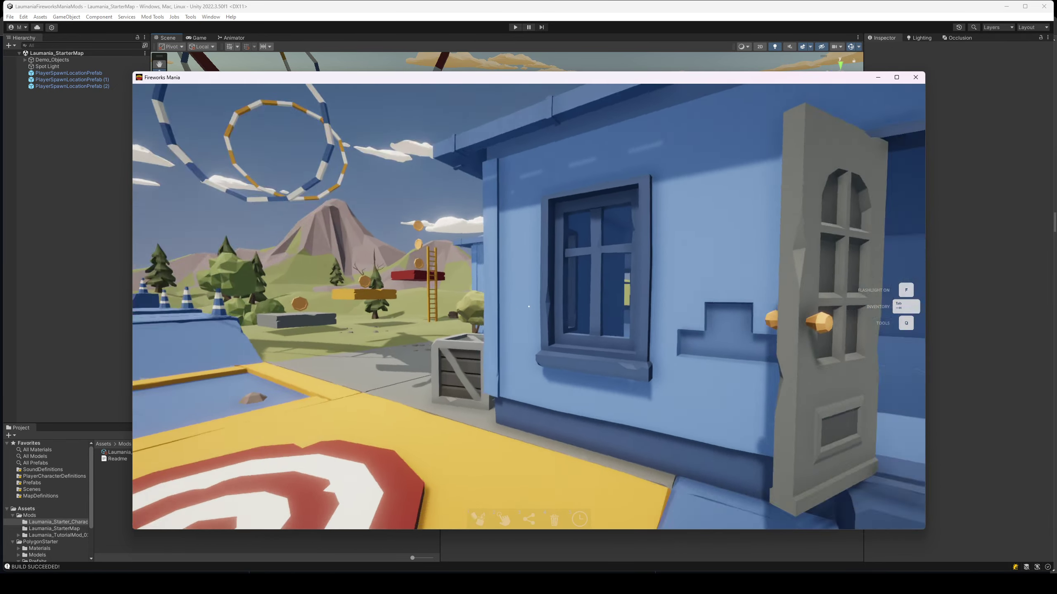
key(s)
Exit the running map in Fireworks Mania, return to the Unity editor and clear the console
key(Escape)
click(260, 477)
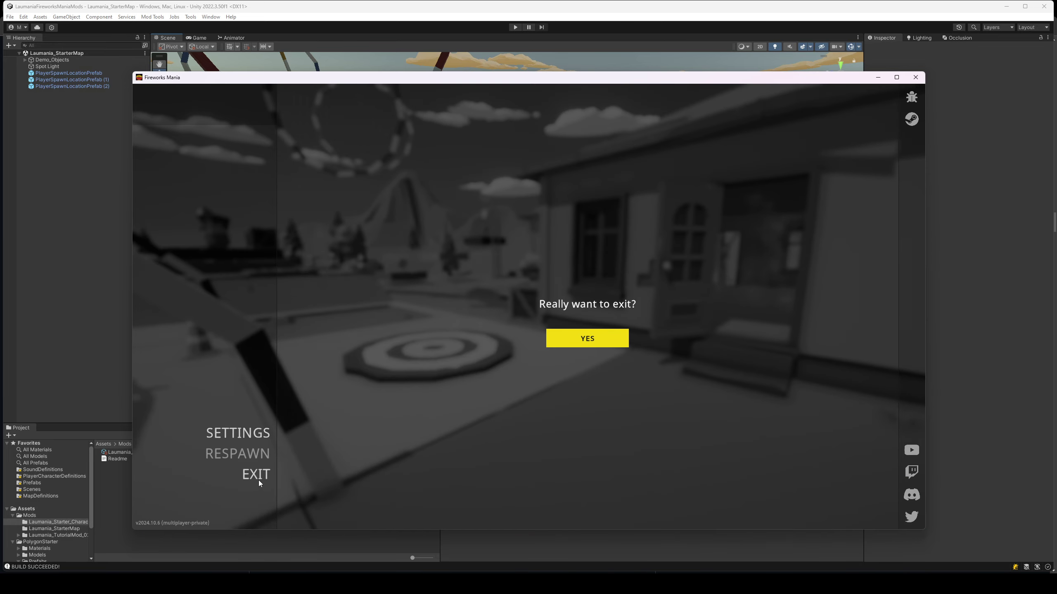
click(587, 338)
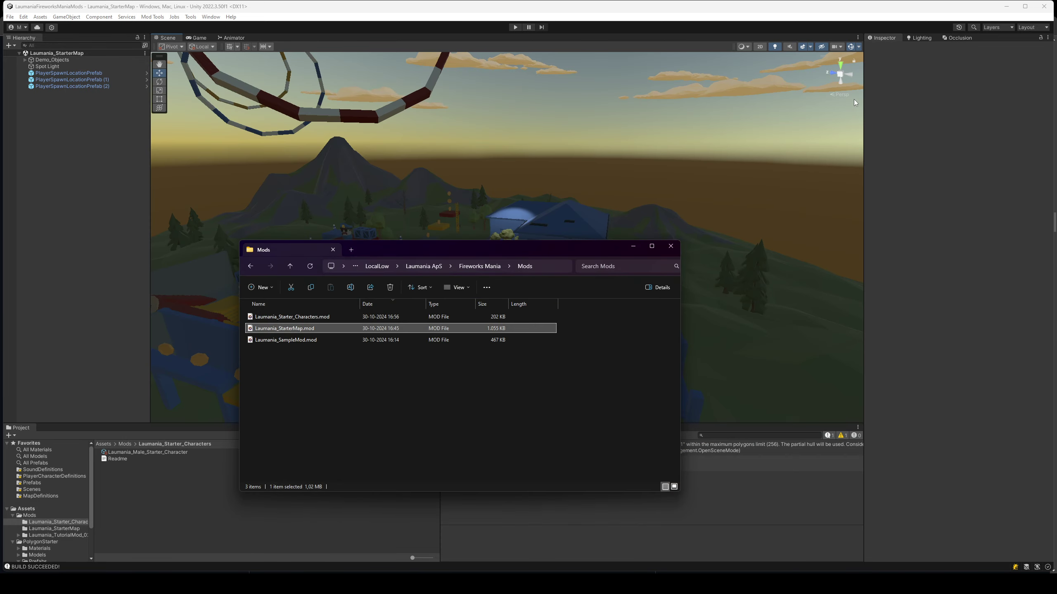
click(567, 9)
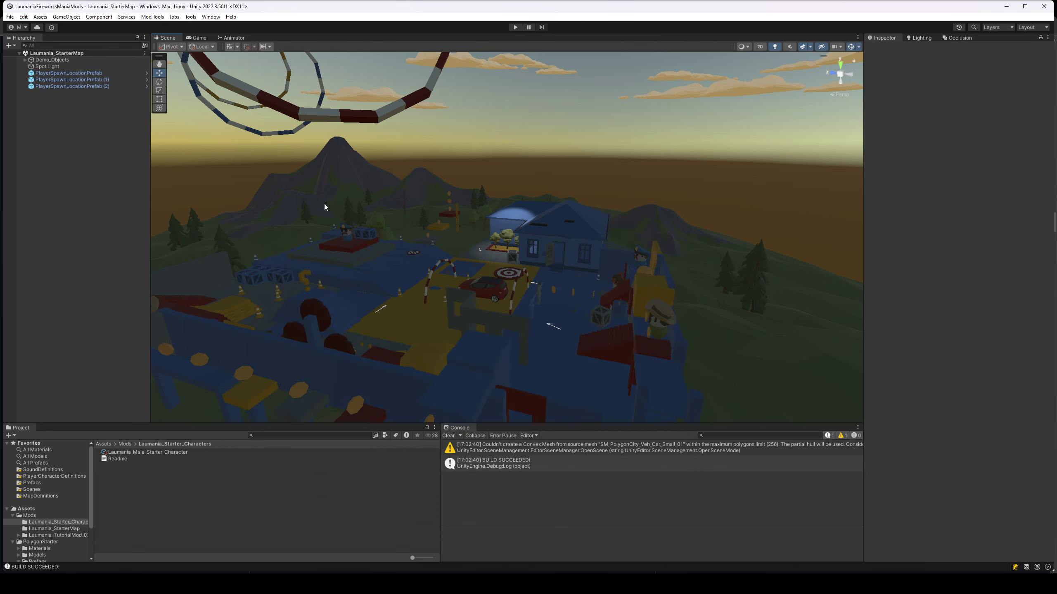
click(448, 436)
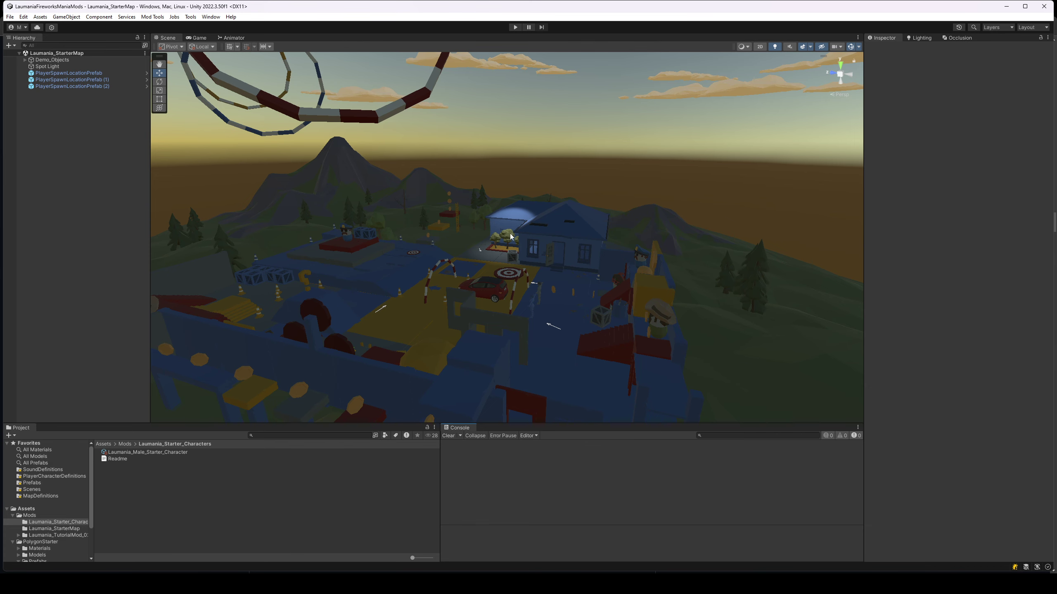
Add an Audio Reverb Zone object to the root of the Laumania_StarterMap scene near the blue house
right_drag(563, 232, 525, 228)
key(w)
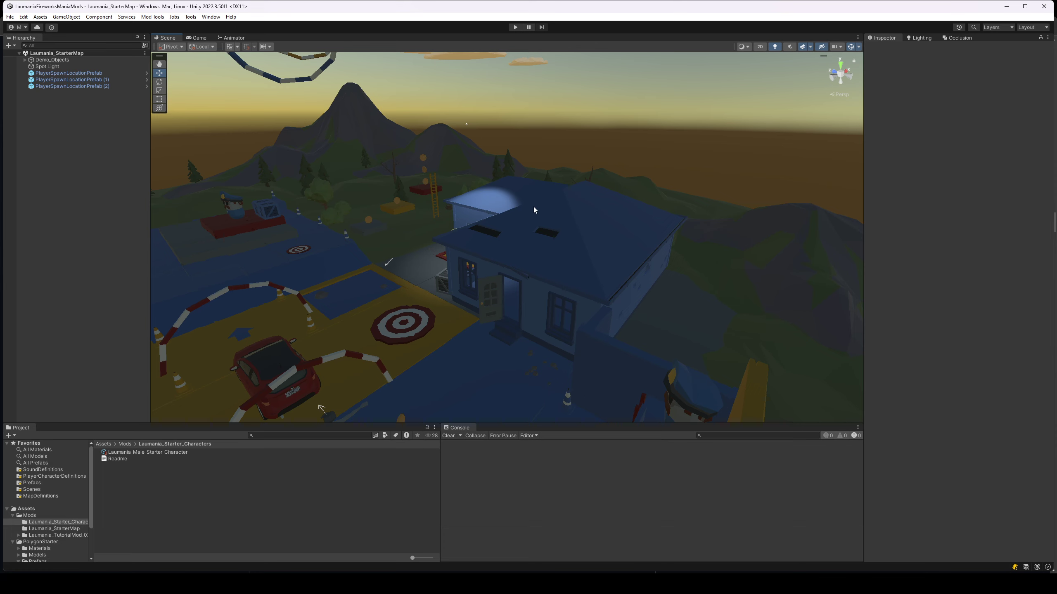
right_click(54, 109)
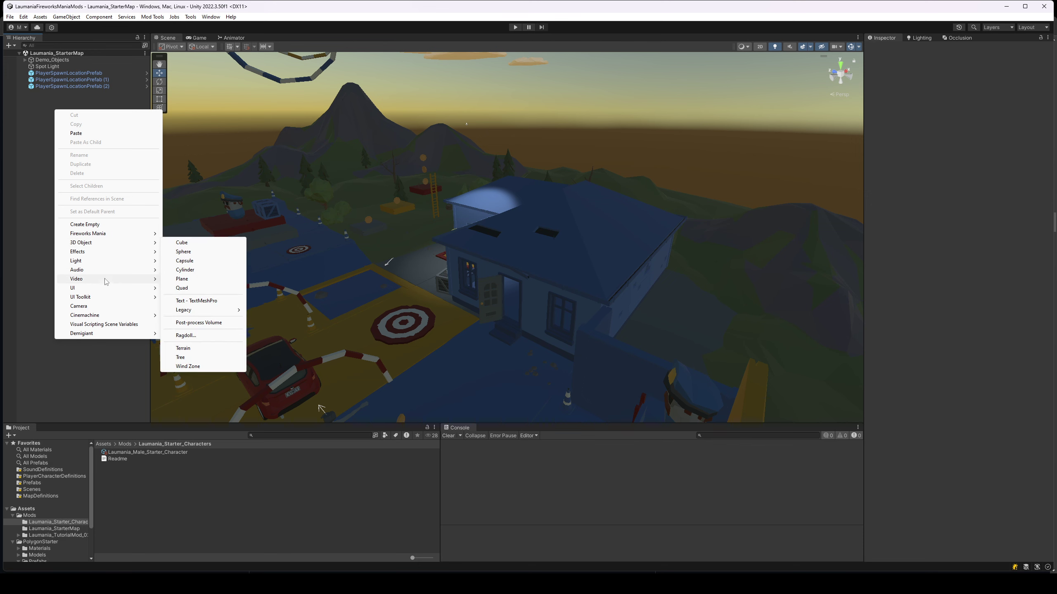
mouse_move(103, 253)
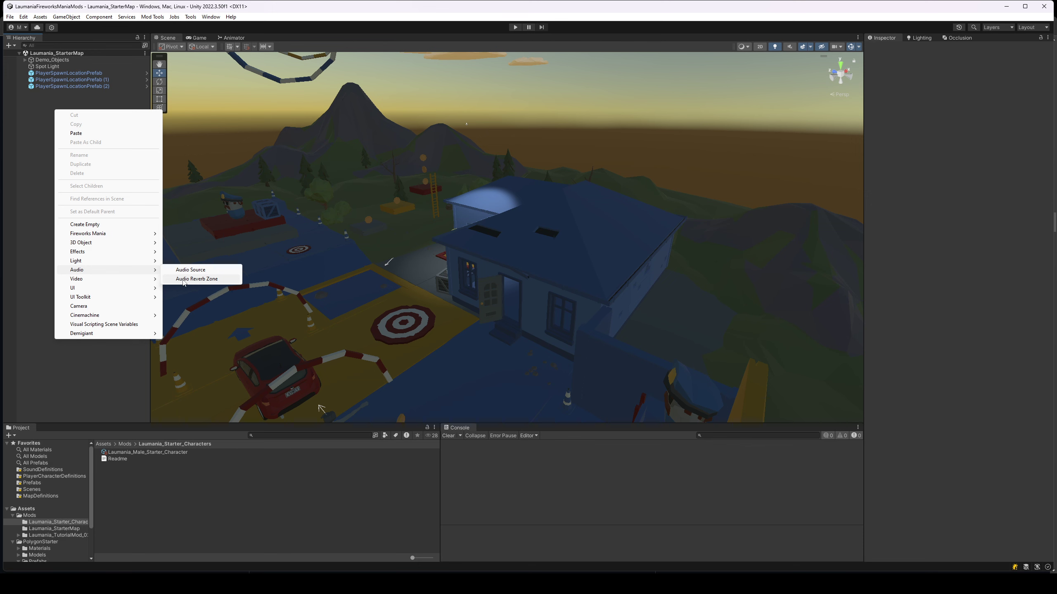
click(196, 279)
click(65, 110)
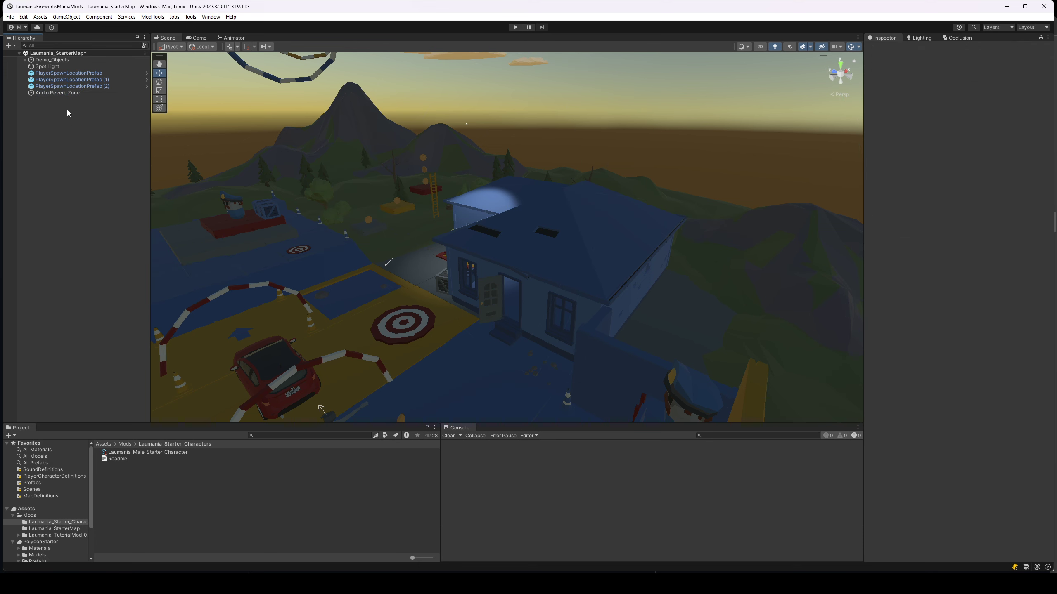
Rename the Audio Reverb Zone object as Global Audio Reverb Zone
click(74, 93)
click(74, 93)
key(Home)
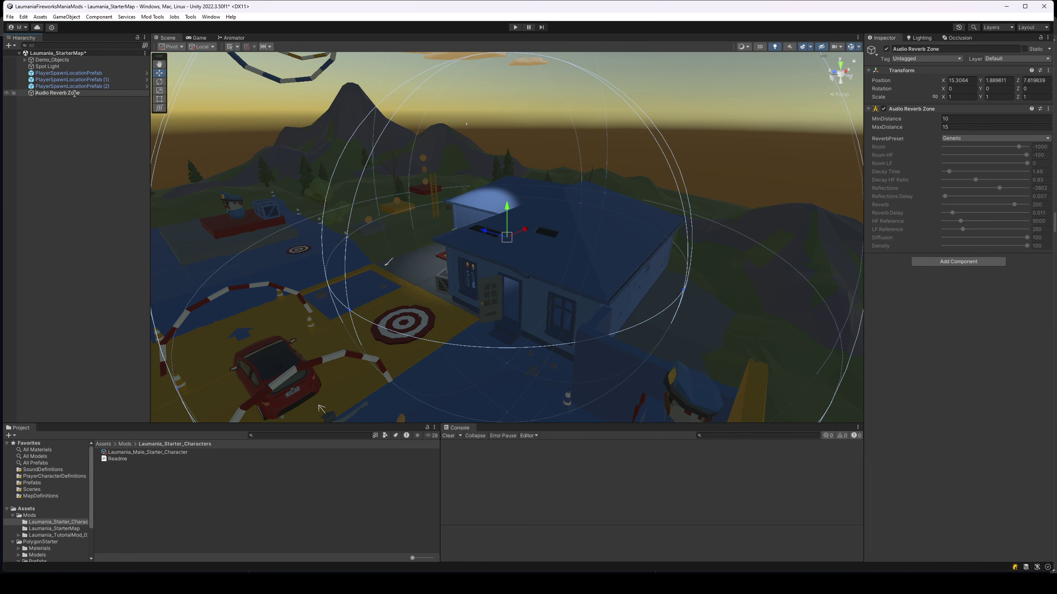
text(Global)
key(Return)
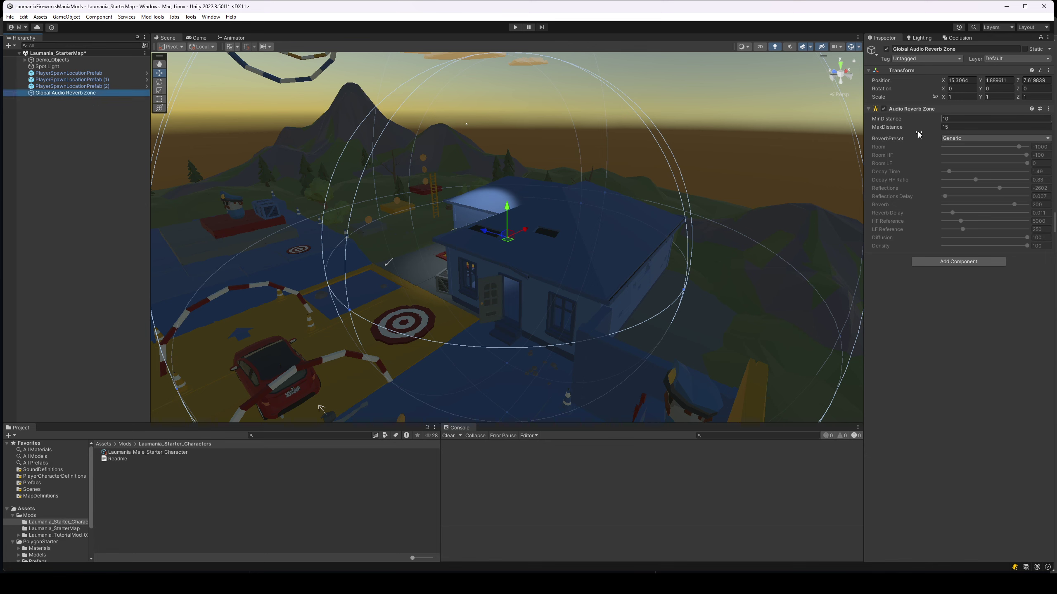
Set the Global Audio Reverb Zone's position to X 0, Y 0, Z 0
alt+drag(553, 183, 574, 180)
key(s)
right_drag(574, 181, 582, 213)
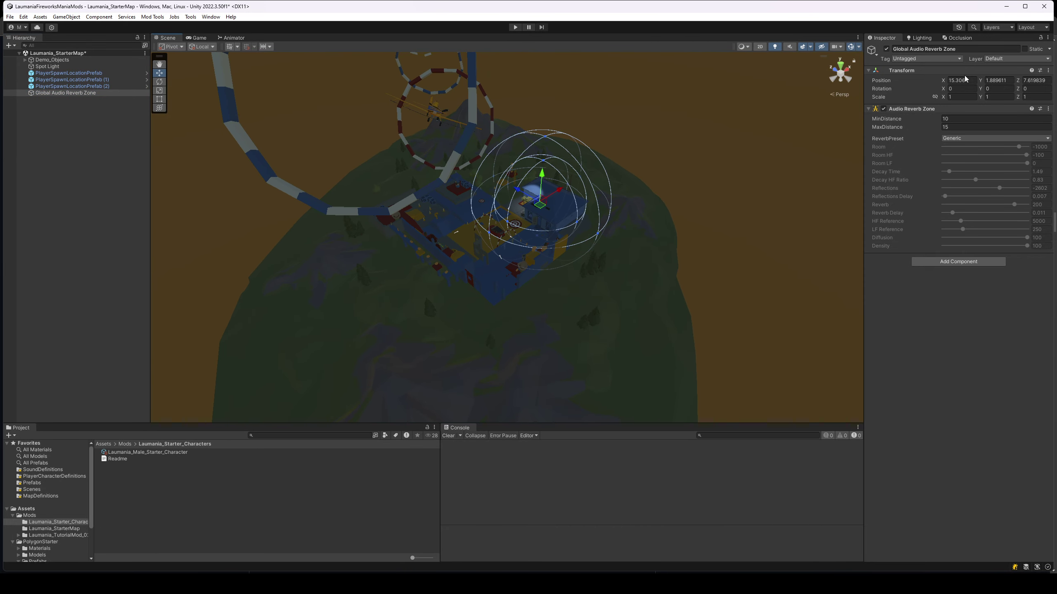
click(967, 79)
text(0)
key(Tab)
text(0)
key(Tab)
text(0)
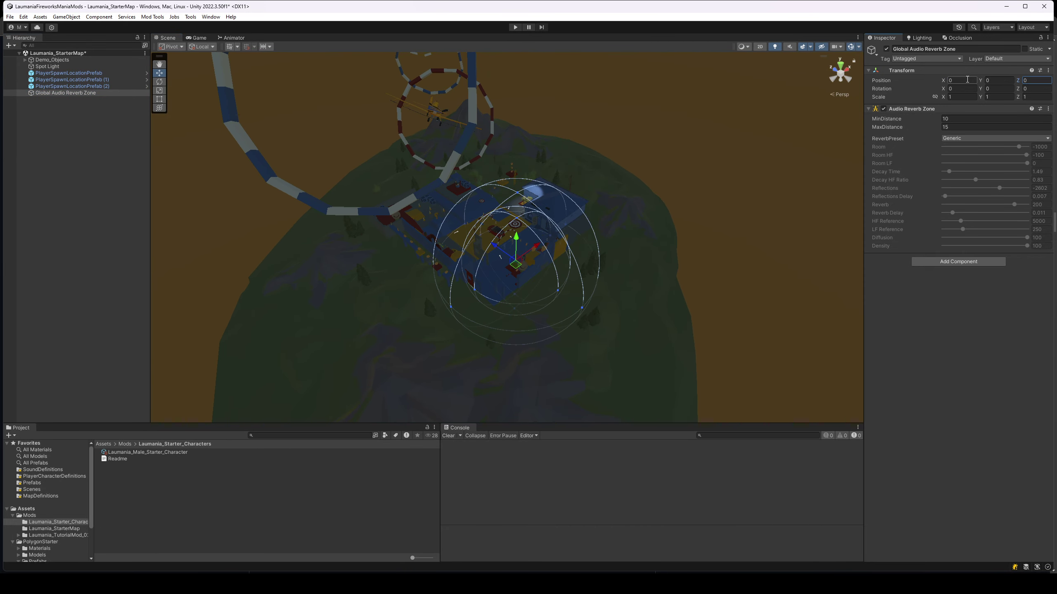
key(Return)
Move the global zone over the map's built-up area, about X 2.39, Z 14.17, and enlarge it to about 18.8 MinDistance and 28.8 MaxDistance
scroll(544, 256, up, 5)
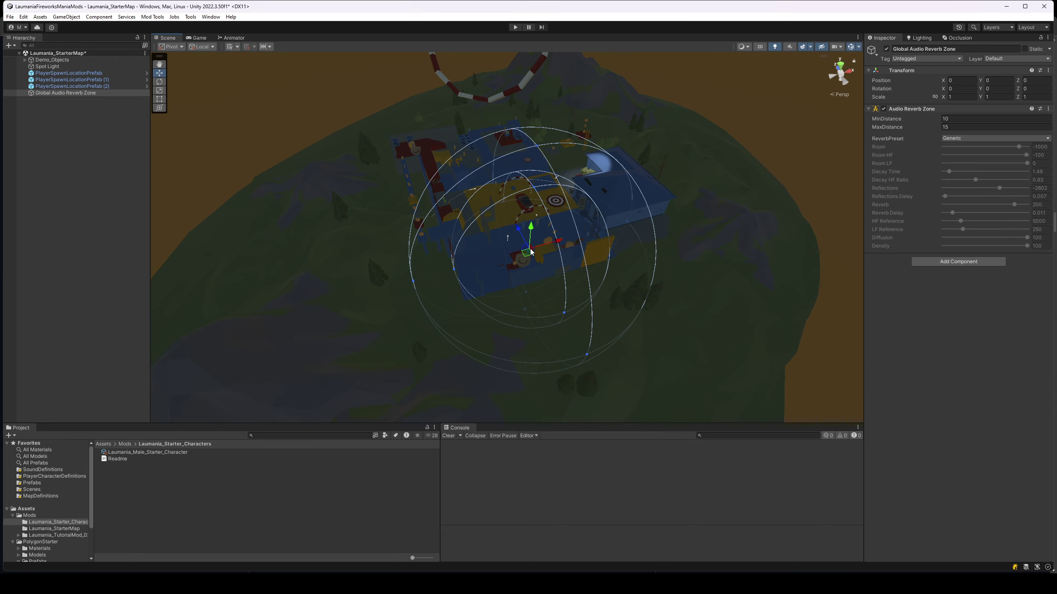
drag(529, 252, 508, 189)
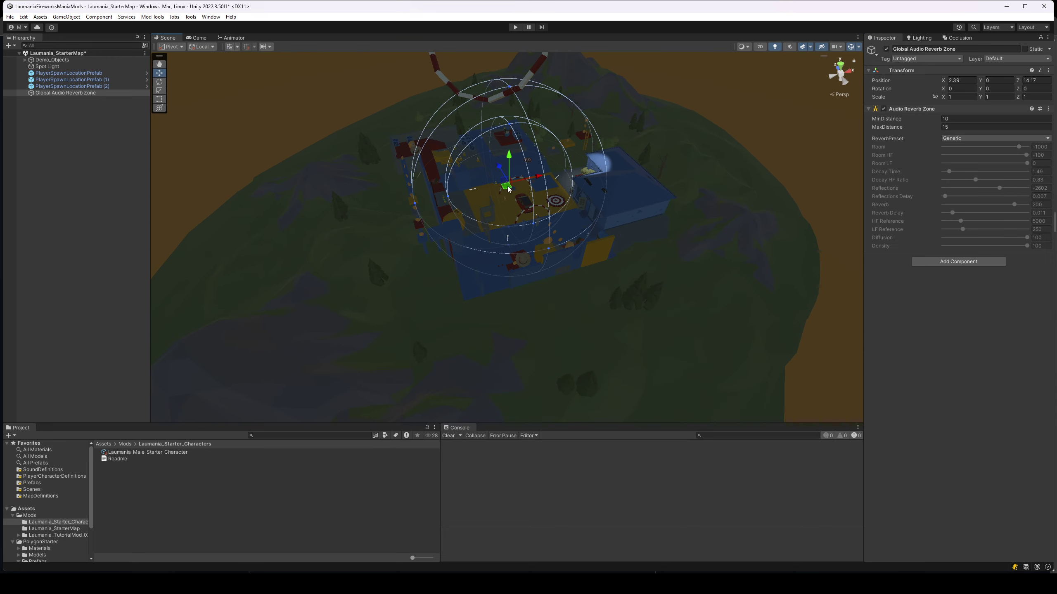
drag(414, 204, 296, 183)
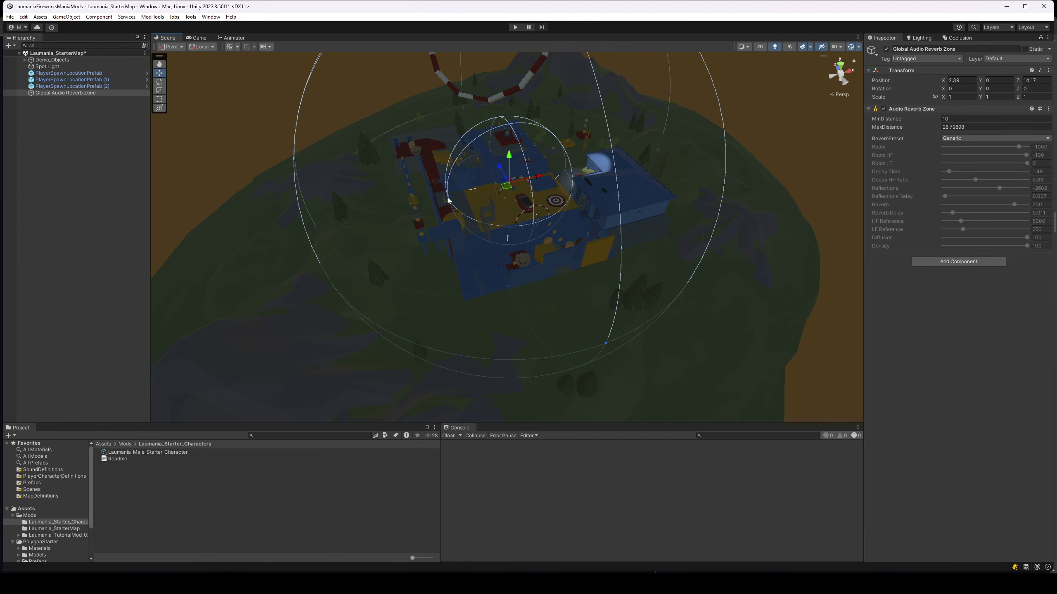
drag(448, 198, 387, 208)
Raise the global zone to about Y 2.9 and enlarge its MaxDistance to about 69.4 and MinDistance to about 29.7
right_drag(512, 200, 506, 244)
key(s)
click(839, 78)
click(839, 82)
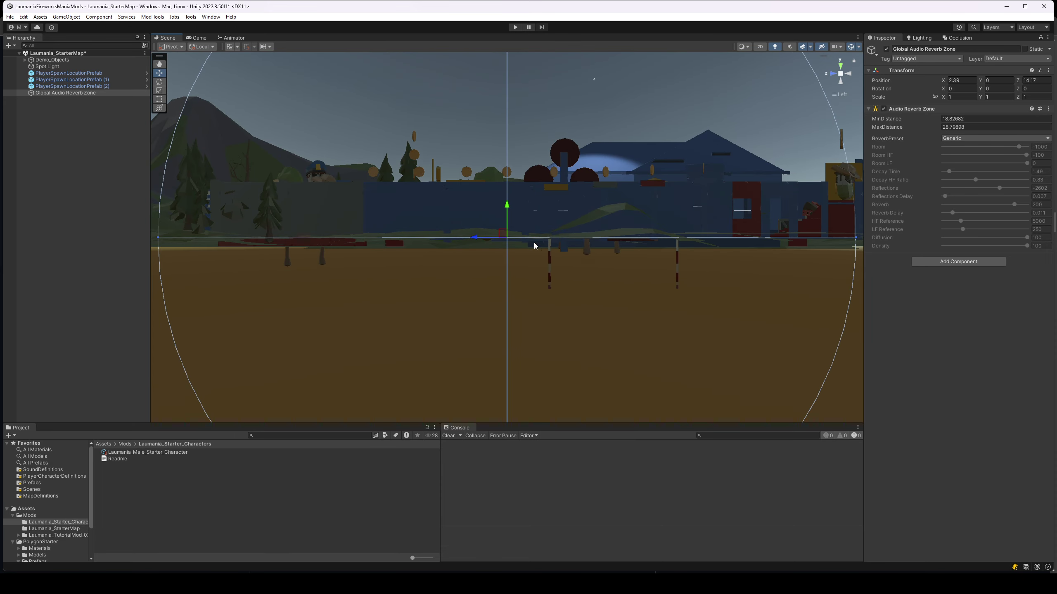
scroll(509, 262, down, 10)
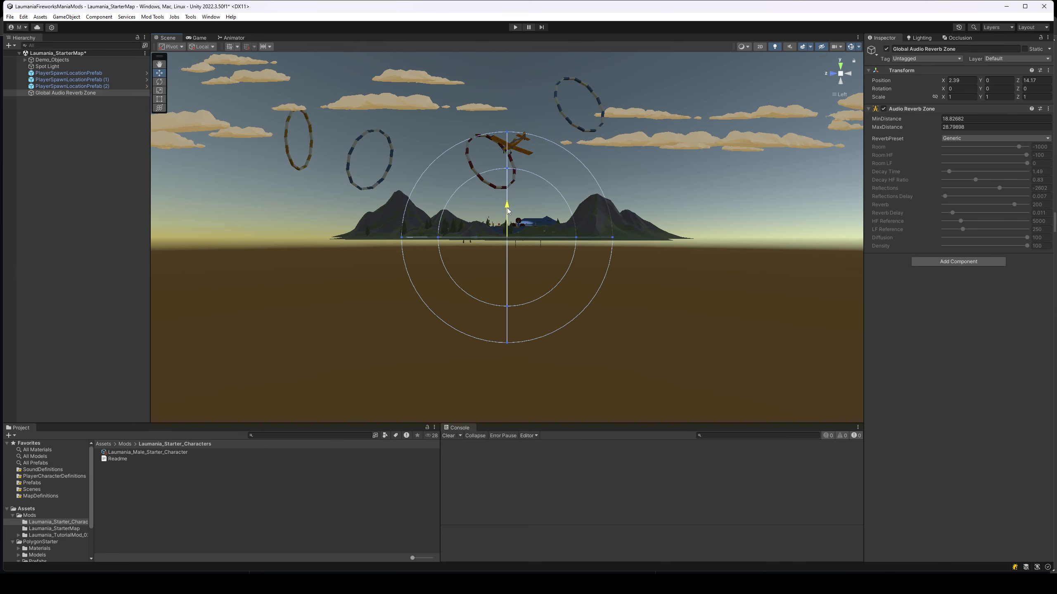
mouse_move(509, 211)
mouse_down()
mouse_move(510, 189)
mouse_move(512, 201)
mouse_up()
drag(613, 230, 761, 215)
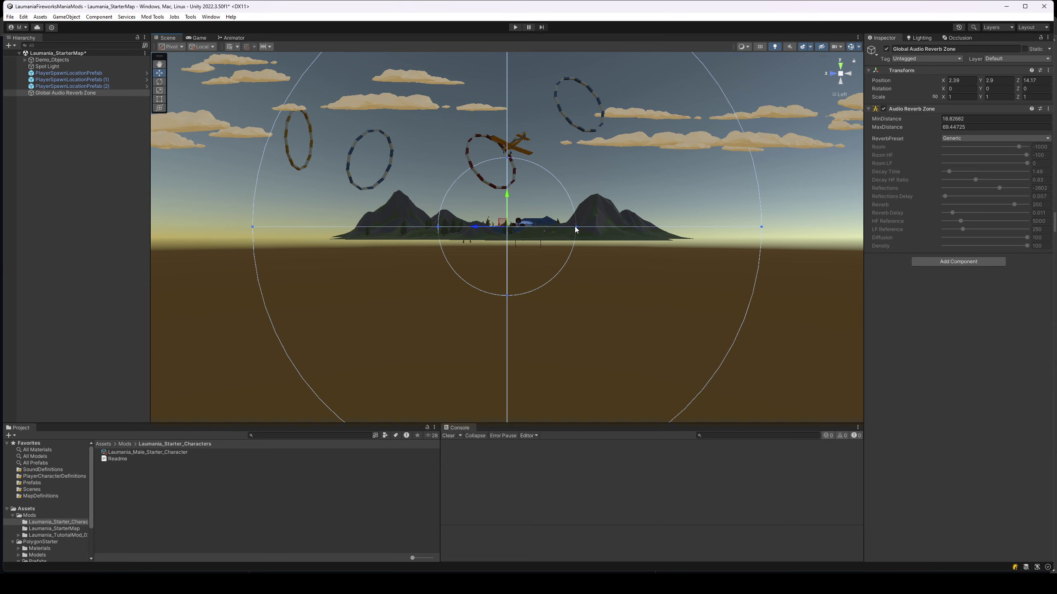
drag(575, 226, 614, 224)
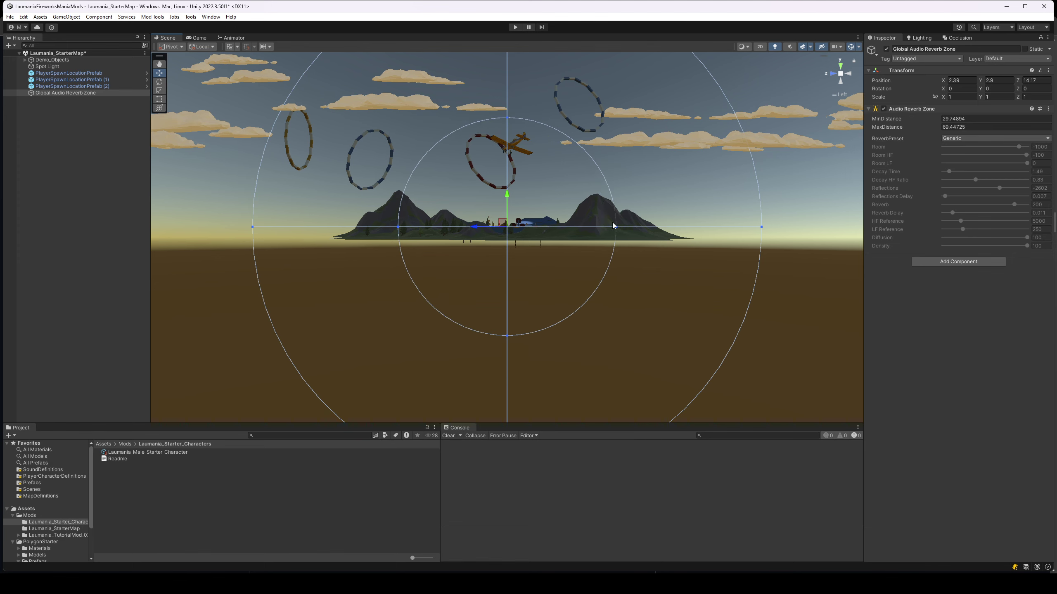
Examine from several angles how the global zone's inner and outer spheres cover the island
click(835, 95)
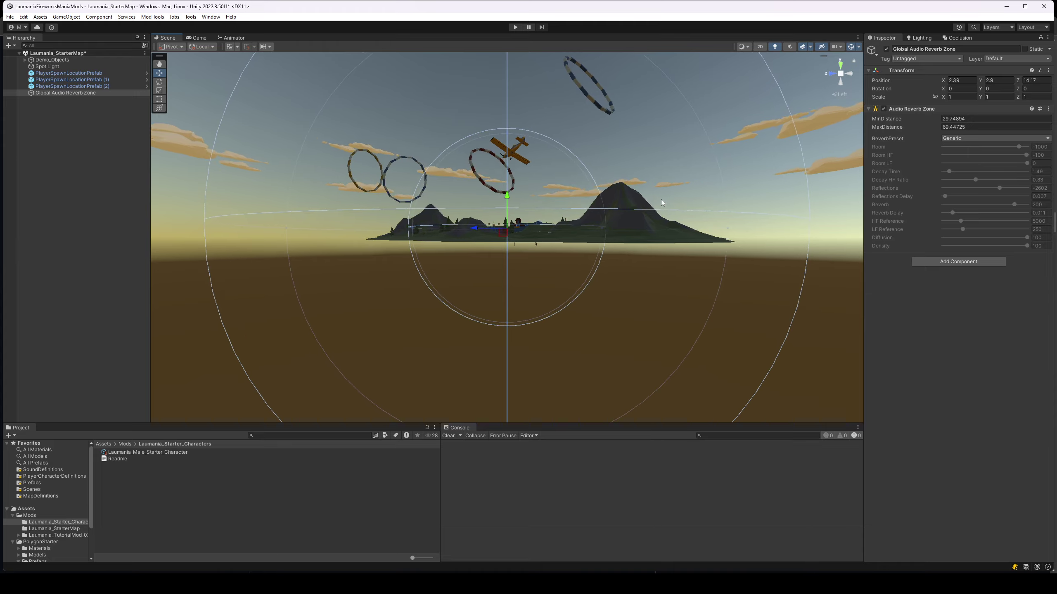
right_drag(656, 184, 508, 241)
key(w)
key(d)
key(f)
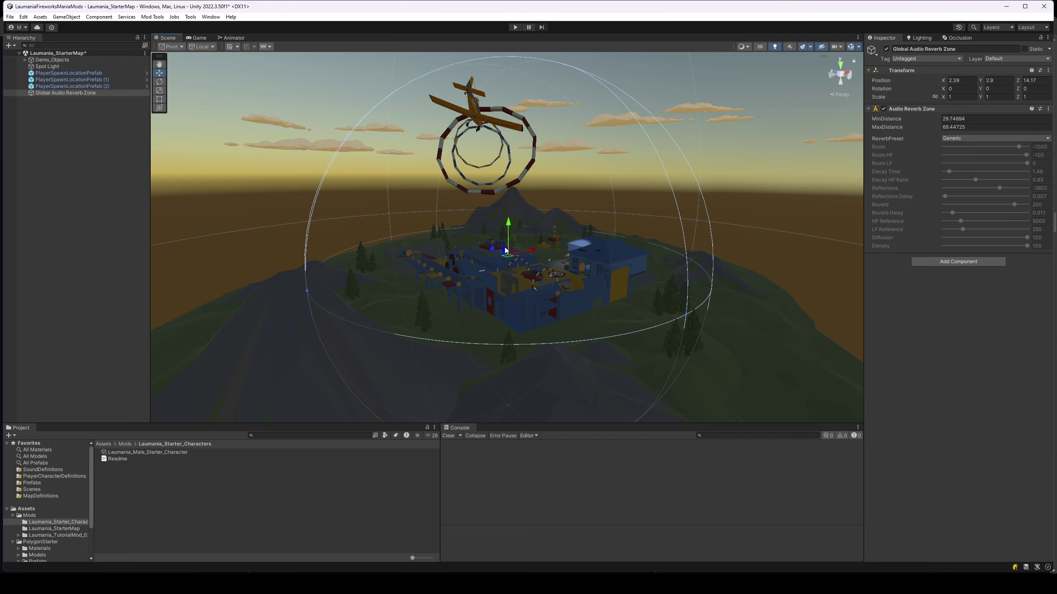
key(w)
right_drag(563, 254, 579, 272)
key(d)
key(f)
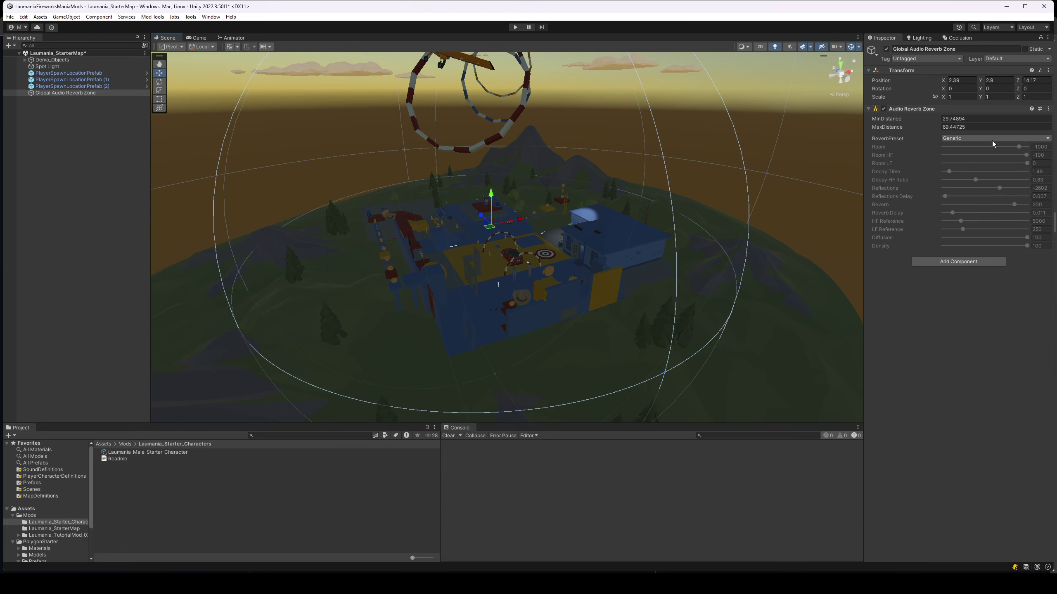
Set the global zone's MinDistance to 30 and MaxDistance to 70, and review the available reverb presets
click(974, 119)
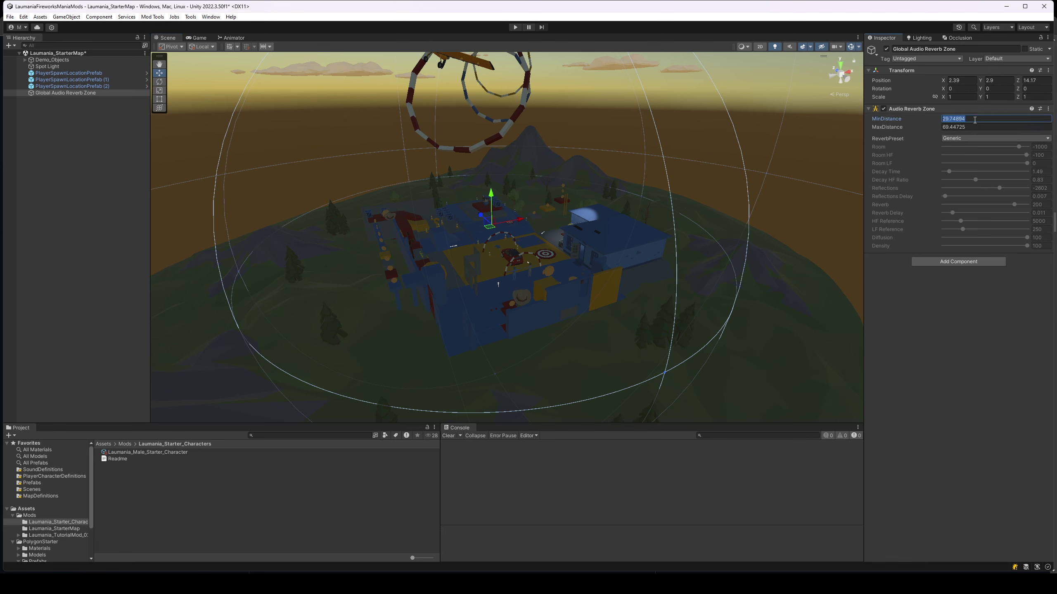
text(30)
click(976, 128)
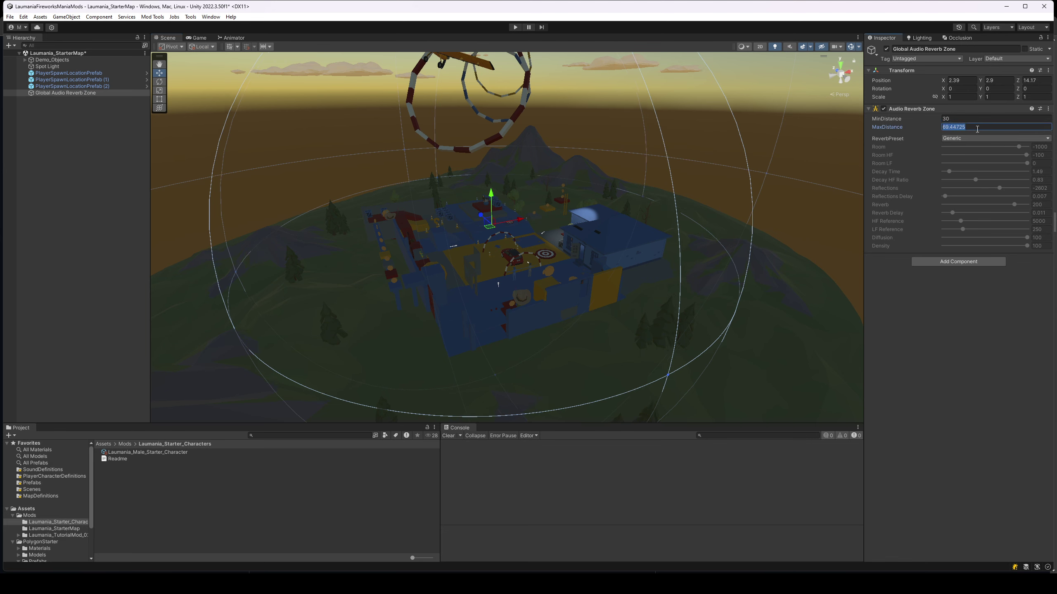
text(70)
click(988, 139)
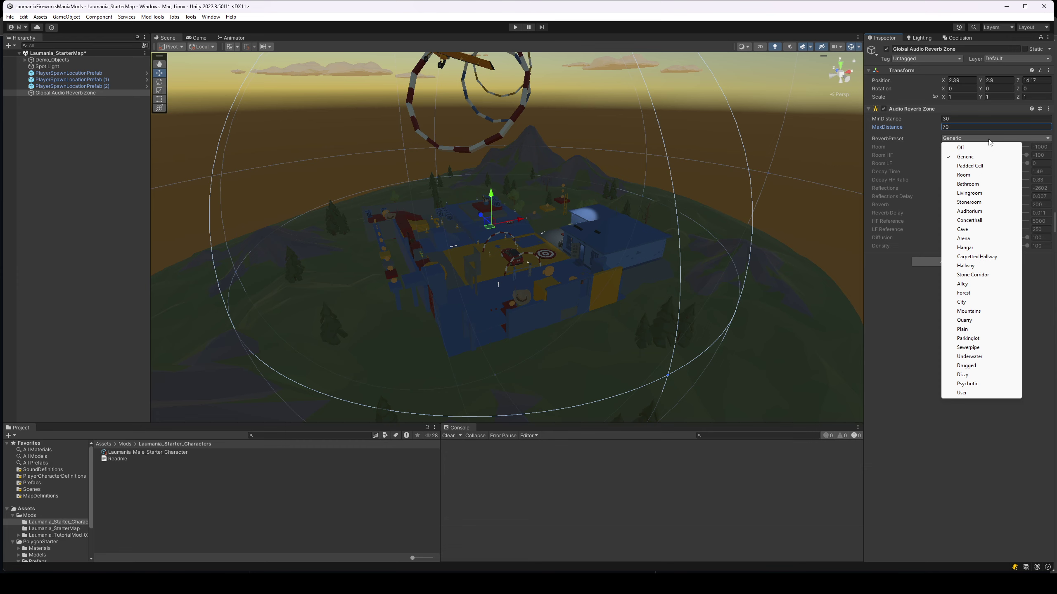
click(918, 280)
Add a second Audio Reverb Zone to the scene root and name it House Audio Reverb Zone
right_drag(698, 221, 719, 190)
key(w)
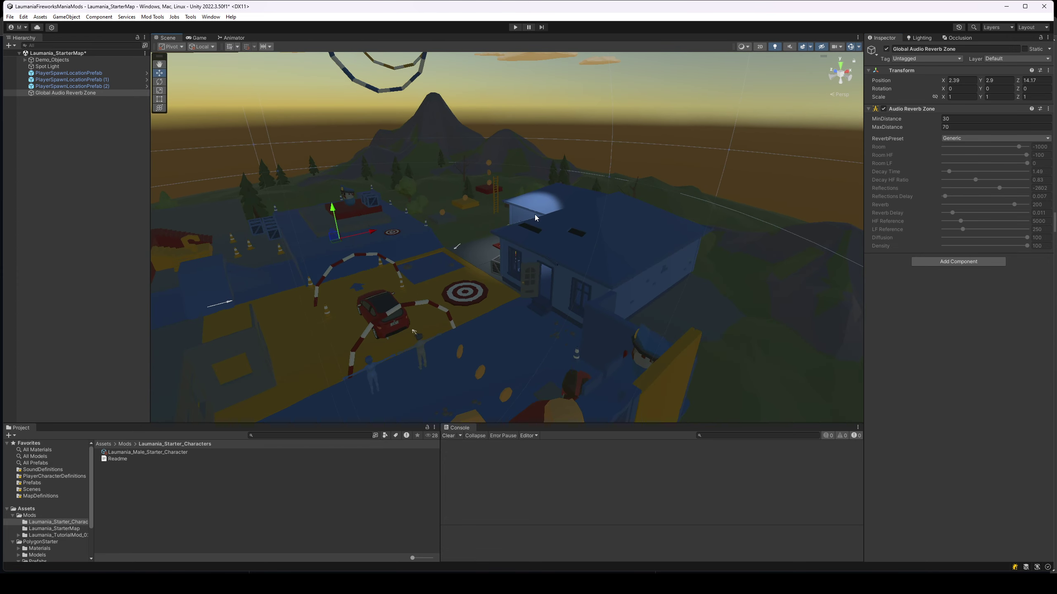
right_click(69, 143)
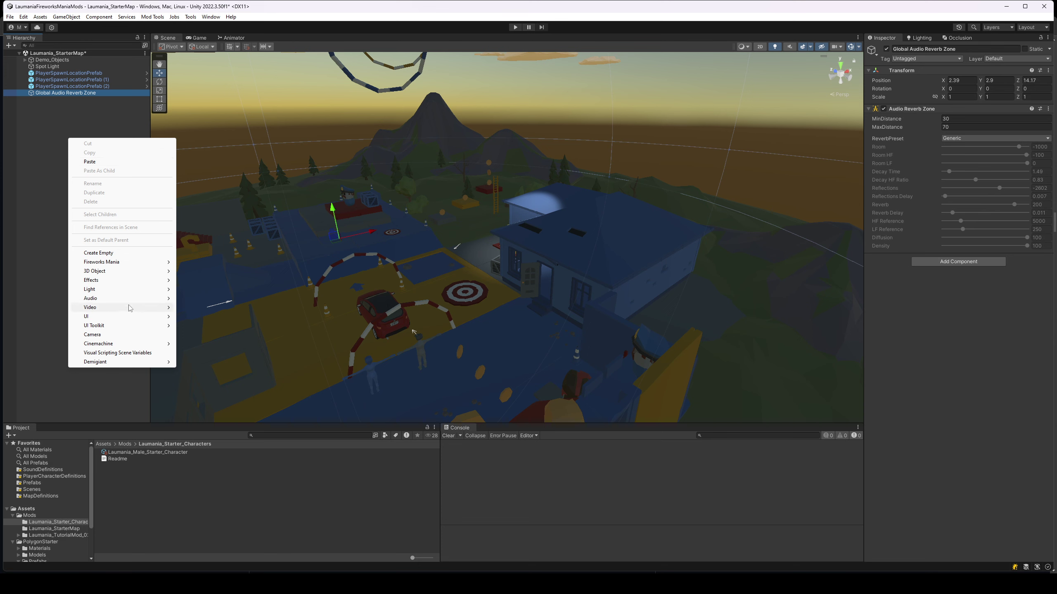
mouse_move(123, 302)
click(210, 308)
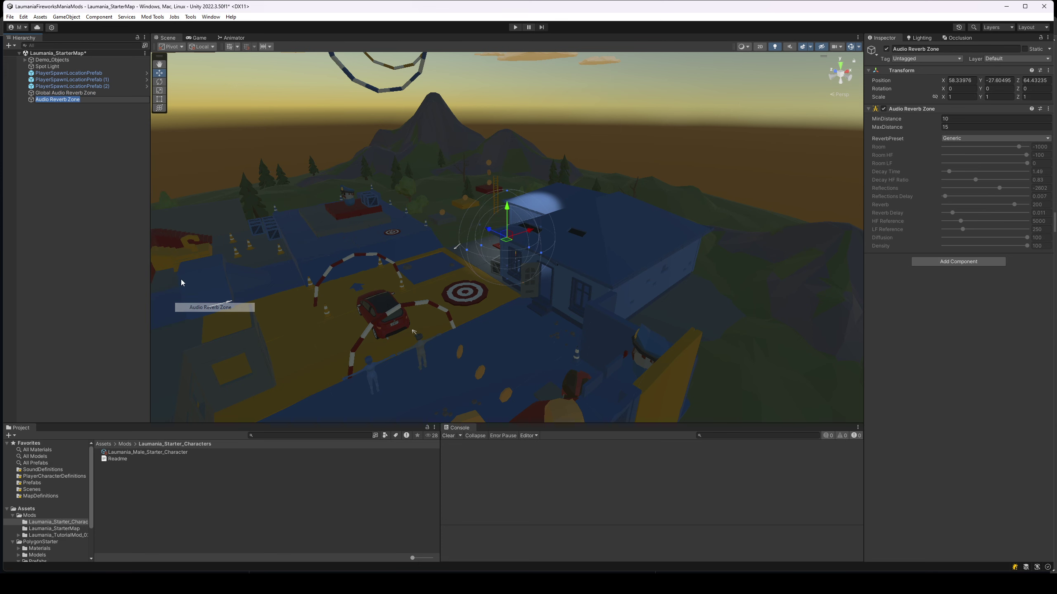
text(House Audio Reverb Zone)
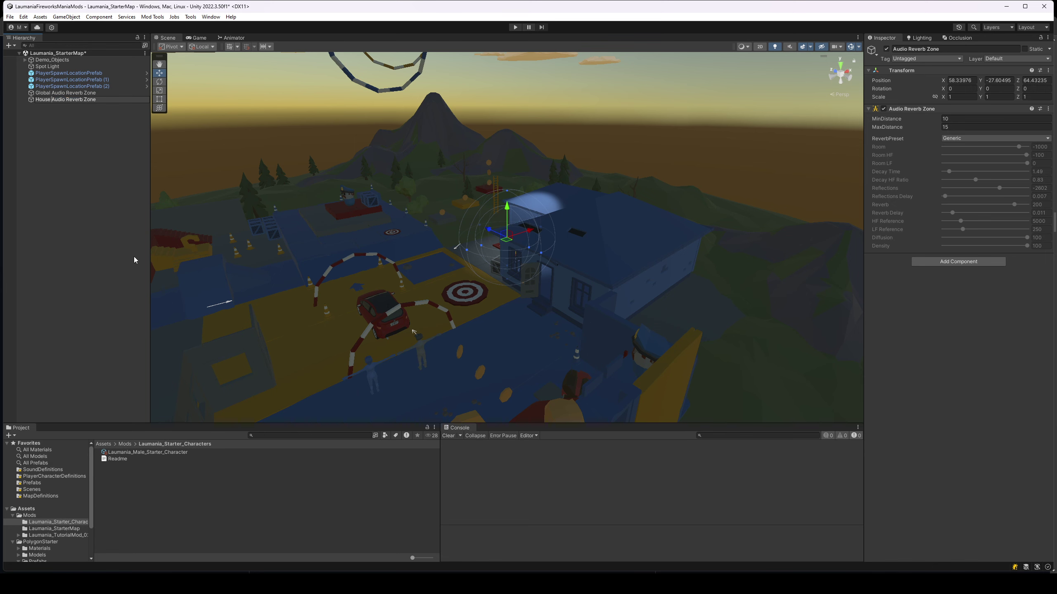
key(Return)
Move the House Audio Reverb Zone onto the blue house, at about X 15.7, Y 2.9, Z 3.5
right_drag(400, 171, 593, 245)
key(w)
click(840, 95)
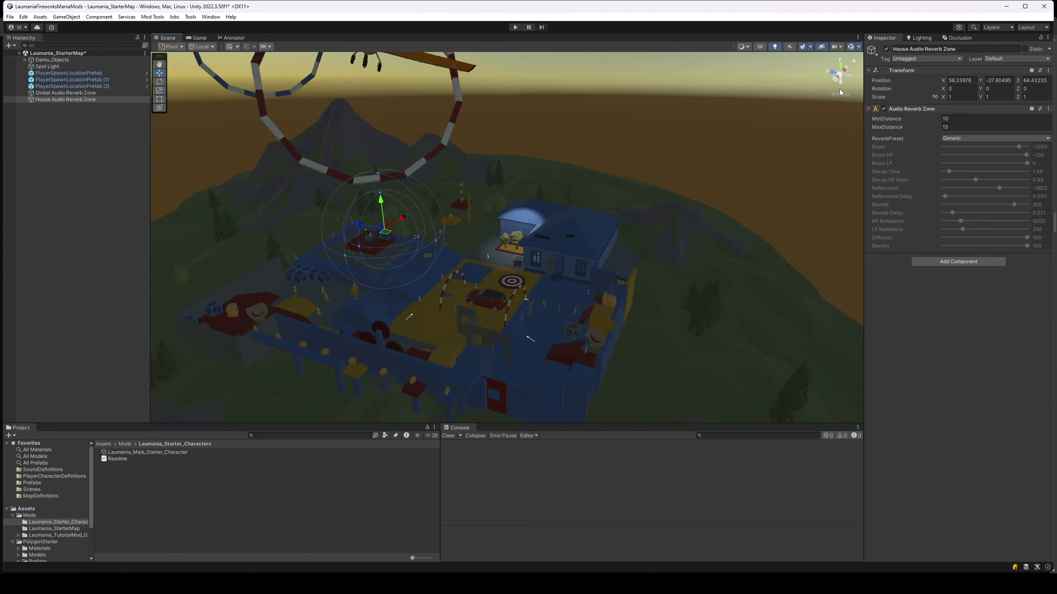
click(840, 65)
middle_drag(362, 206, 620, 147)
drag(619, 64, 462, 290)
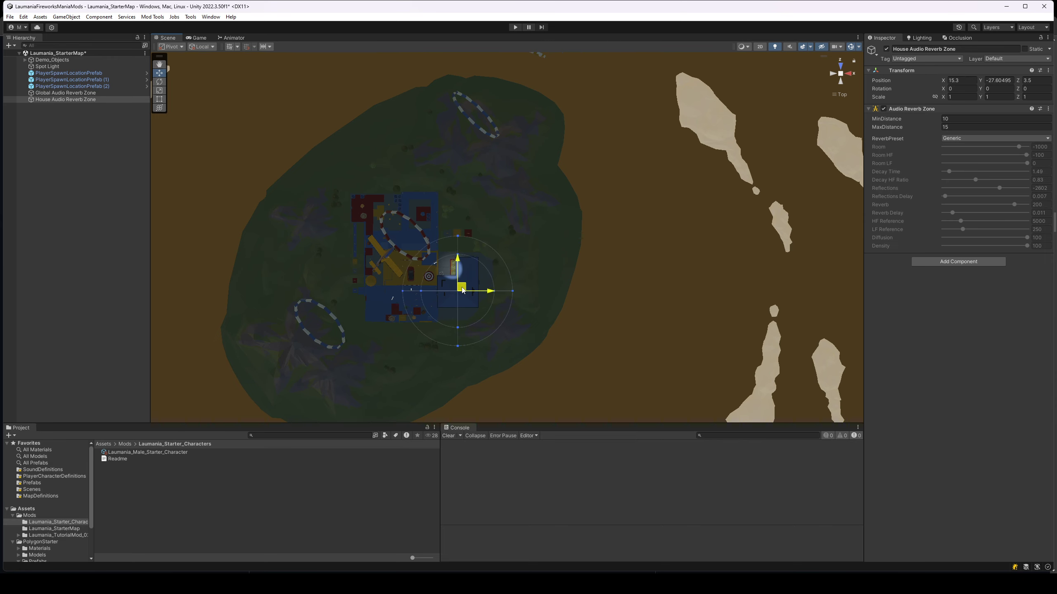
click(850, 74)
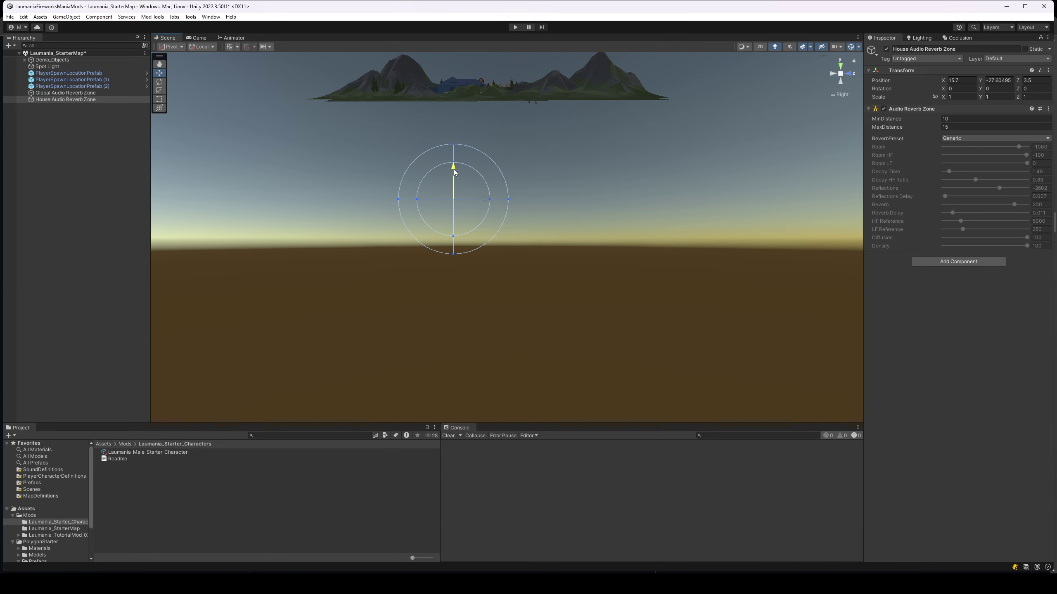
drag(454, 172, 460, 62)
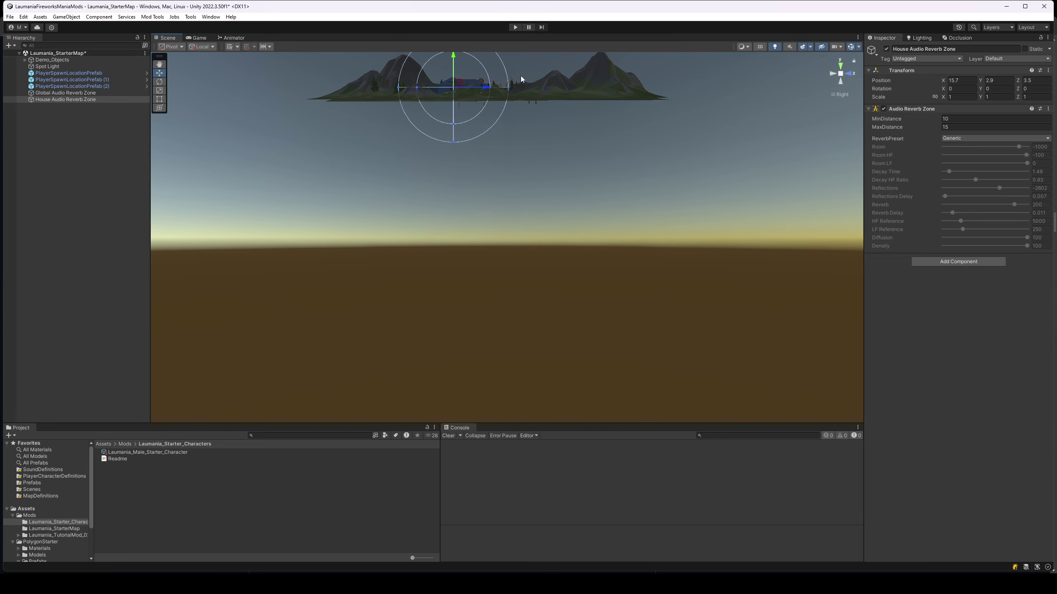
Shrink the house zone around the building to a MinDistance of about 4.58 and a MaxDistance of about 7.65
key(f)
right_drag(839, 97, 819, 250)
key(s)
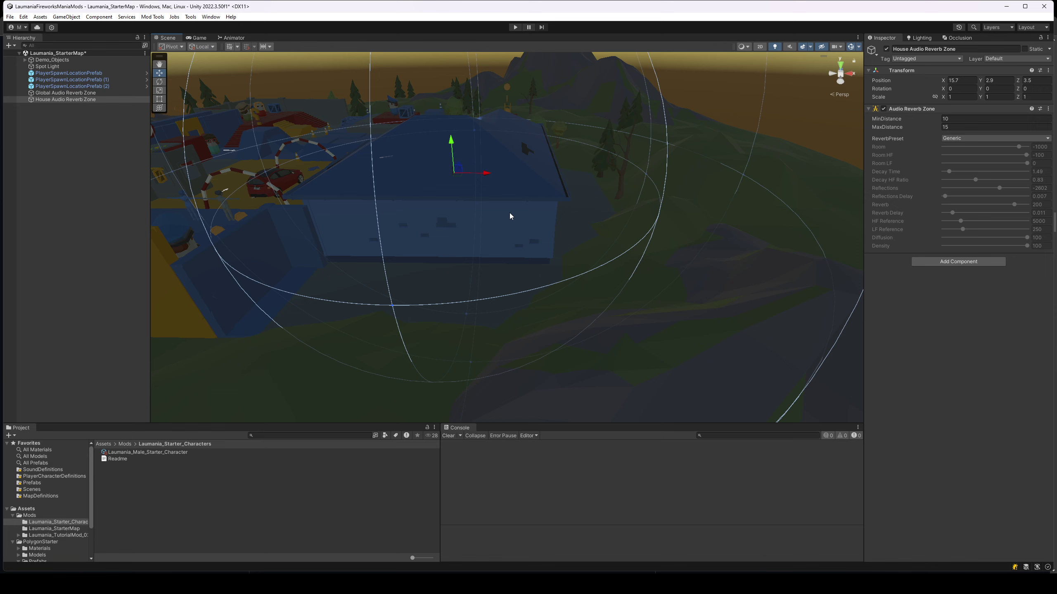
right_drag(519, 194, 507, 225)
key(s)
drag(448, 233, 470, 163)
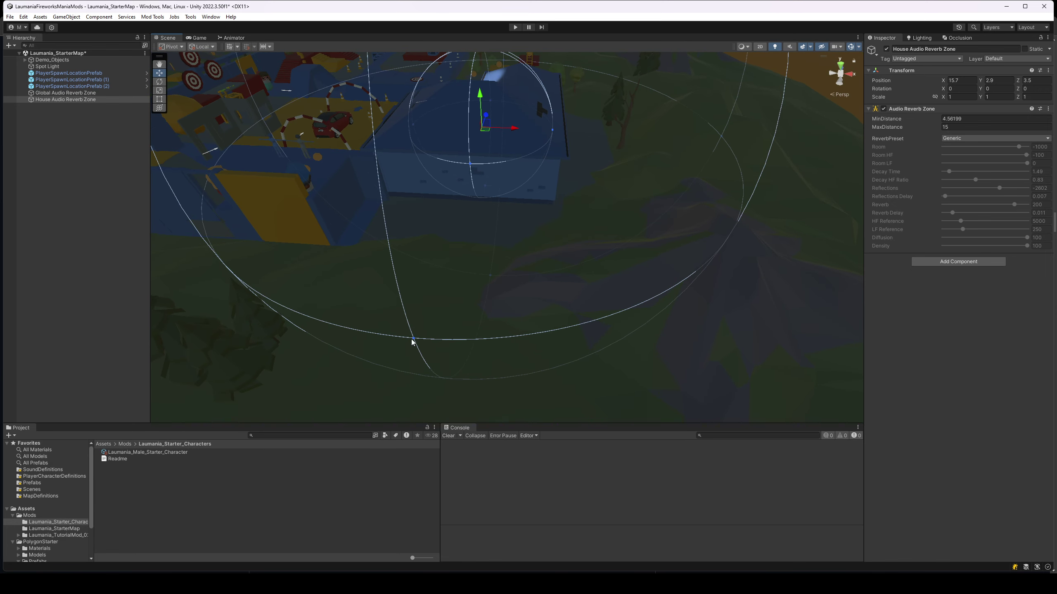
drag(412, 341, 459, 196)
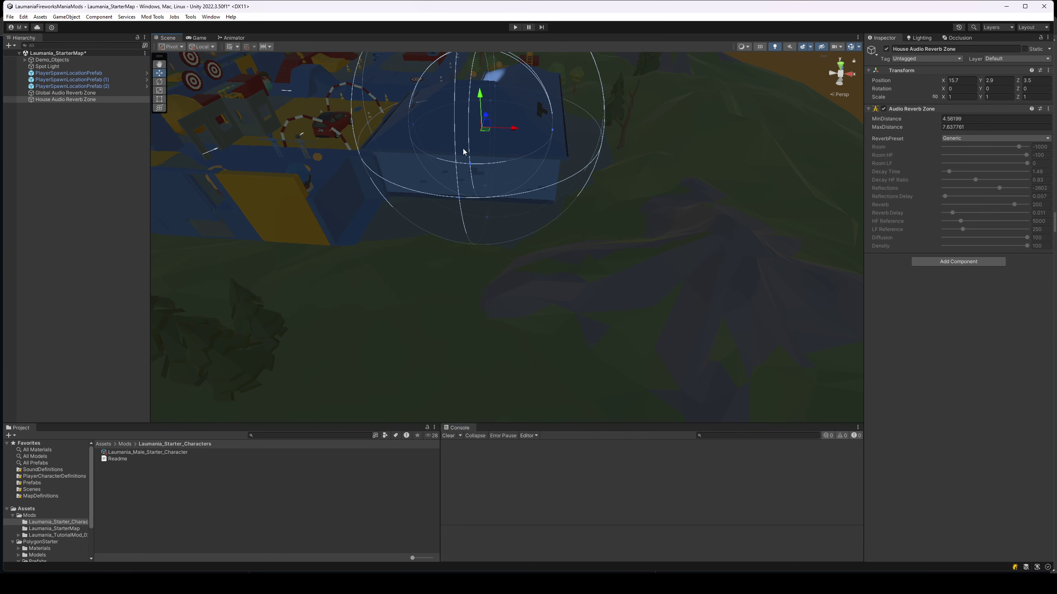
click(951, 128)
text(9.29)
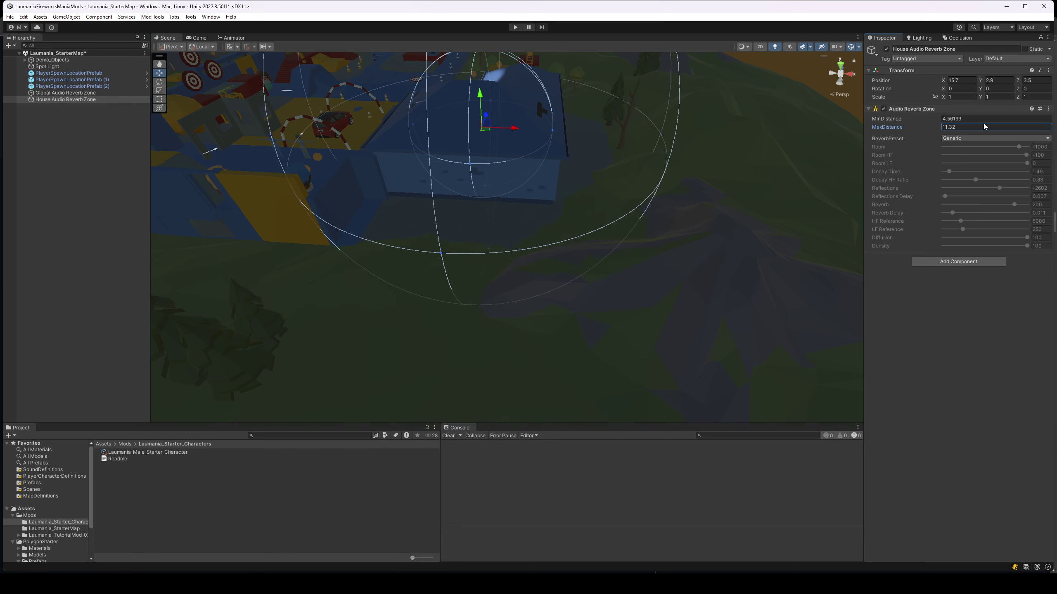
drag(986, 130, 934, 132)
Lower the House Audio Reverb Zone into the building to about Y 1.42
alt+drag(855, 151, 677, 170)
drag(540, 196, 551, 221)
right_drag(551, 222, 625, 160)
key(w)
key(s)
alt+drag(625, 161, 427, 229)
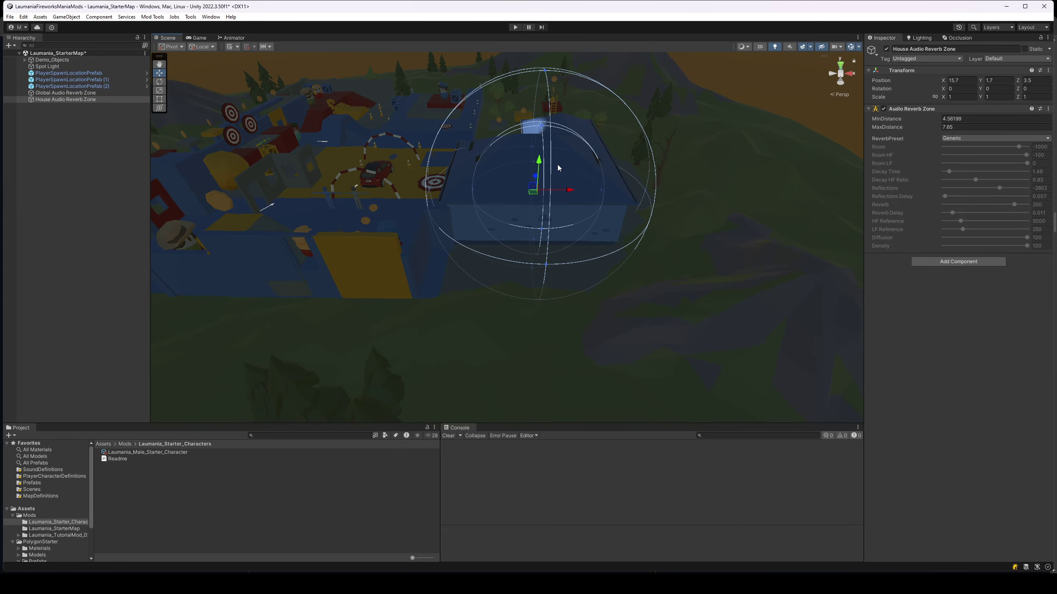
drag(540, 168, 540, 179)
Check the house zone's coverage around the building and set its reverb preset to Livingroom
alt+drag(615, 177, 706, 151)
key(w)
key(a)
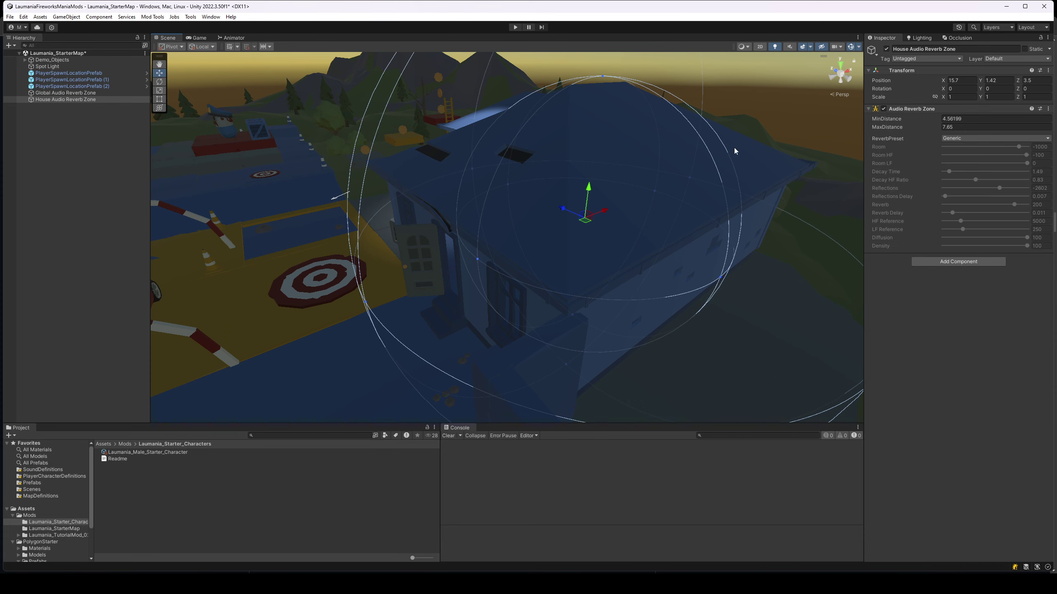
alt+drag(735, 152, 696, 200)
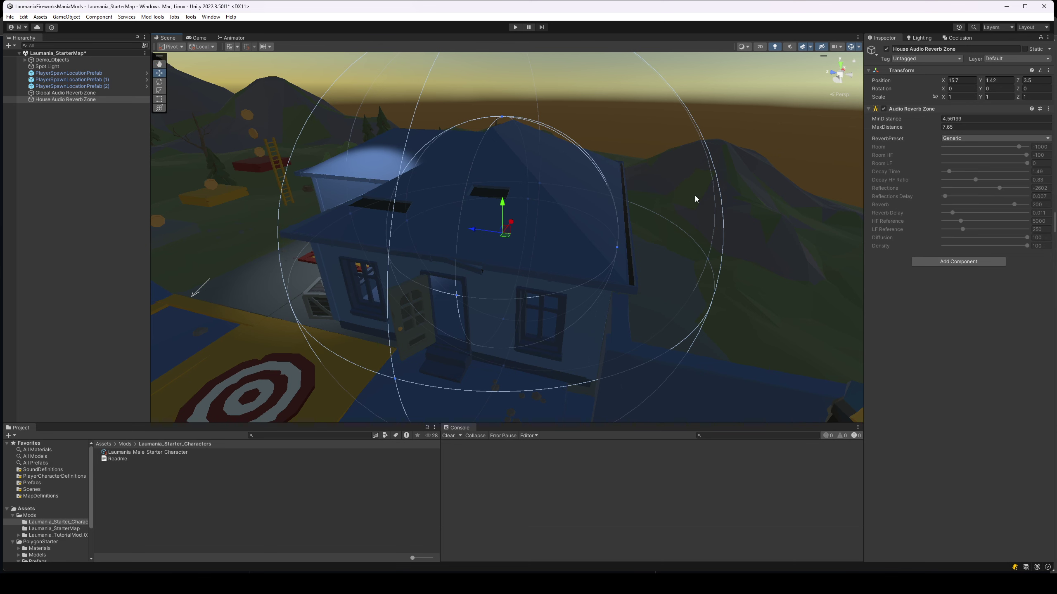
key(s)
right_drag(663, 206, 639, 210)
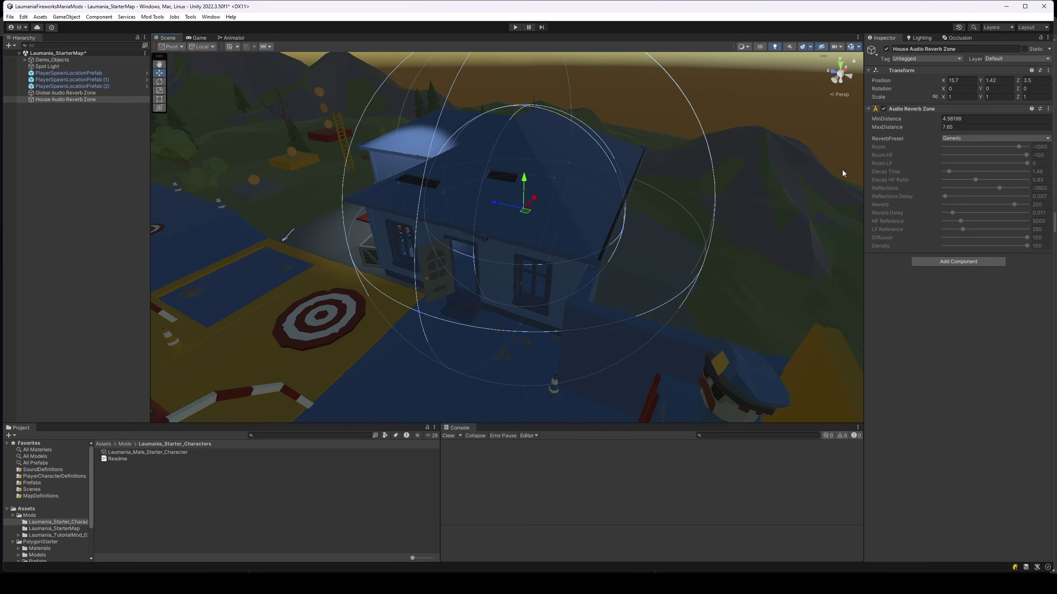
click(972, 138)
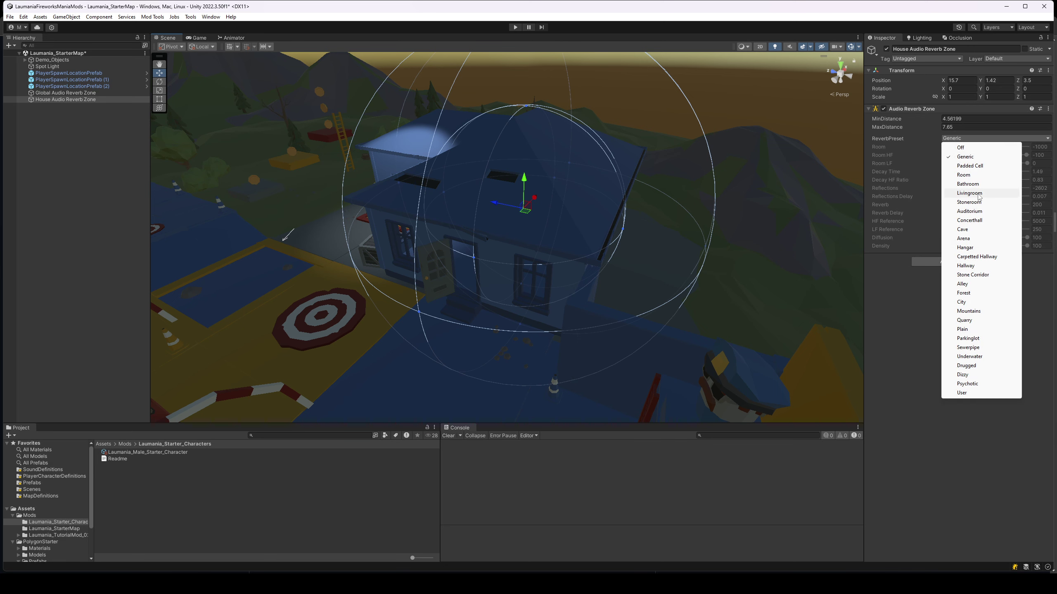
click(969, 193)
Duplicate the House Audio Reverb Zone and rename the copy Mountain Audio Reverb Zone
alt+drag(747, 171, 661, 166)
click(73, 100)
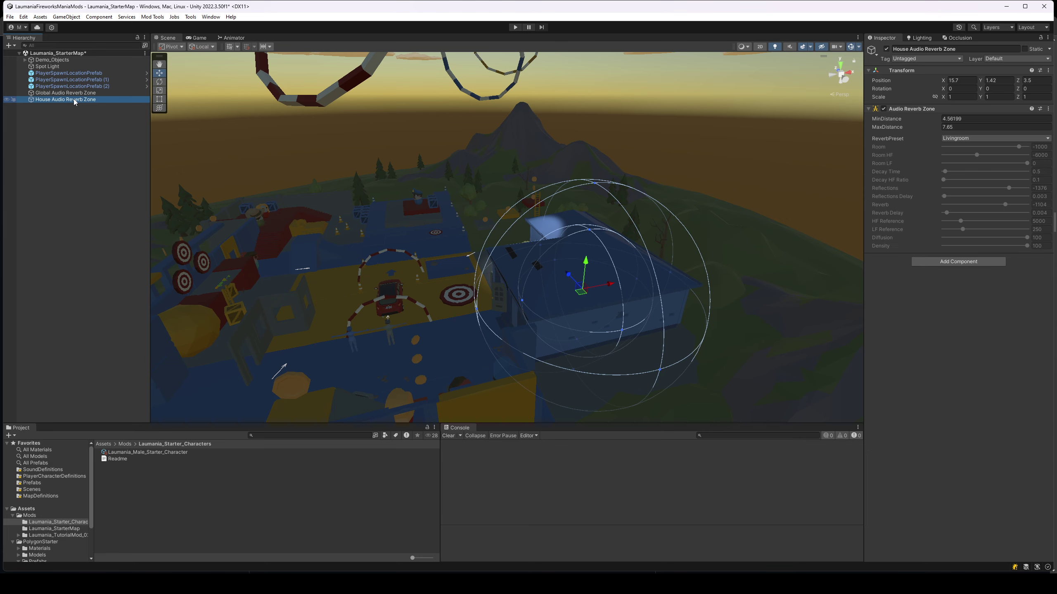
key(ctrl+d)
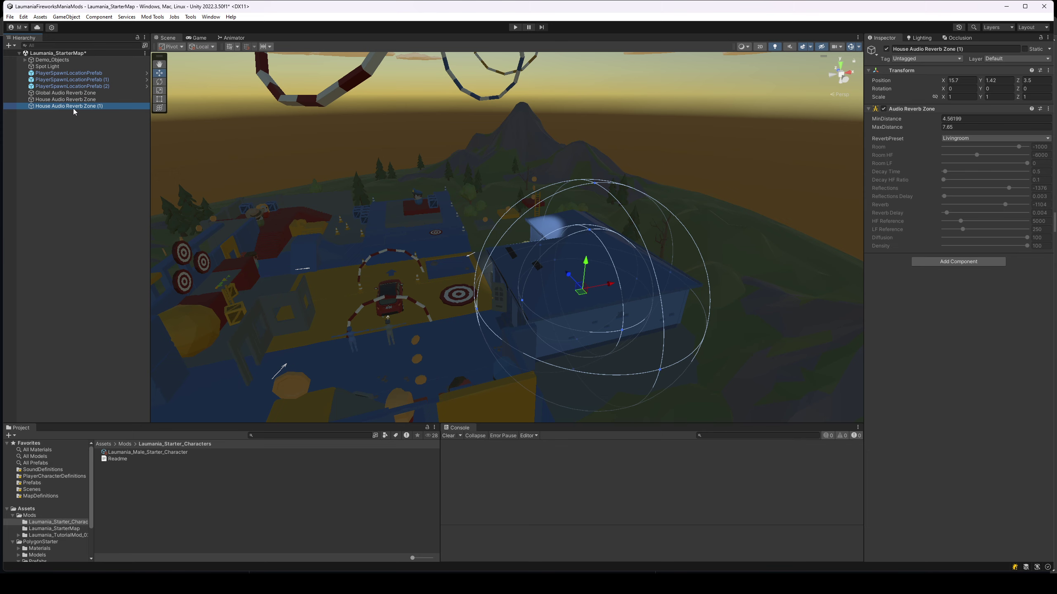
click(73, 109)
key(Home)
text(M)
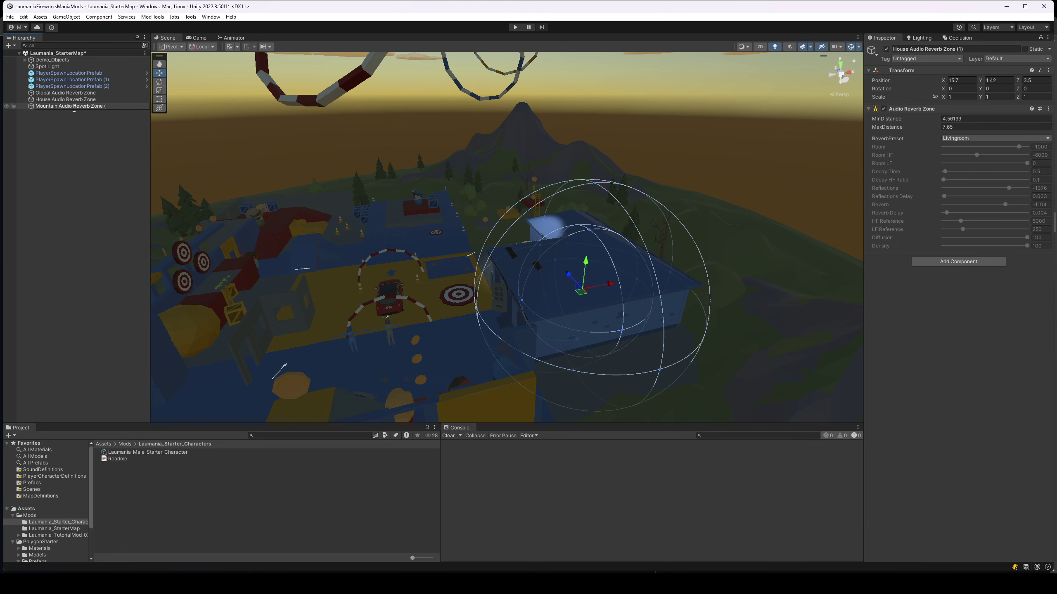
key(Return)
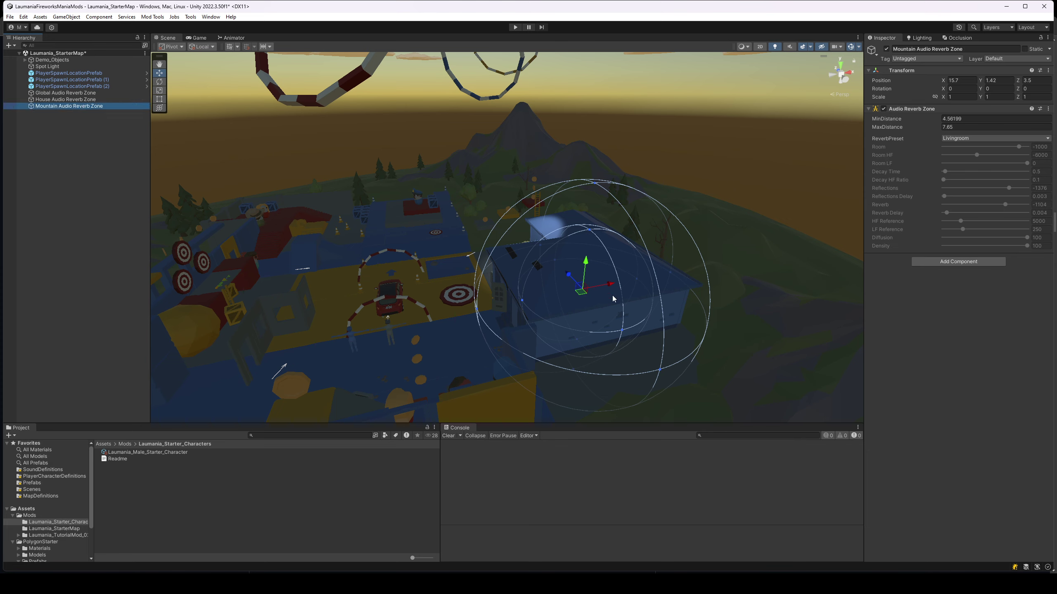
Move the Mountain Audio Reverb Zone onto the tall mountain's peak, at about X 25.74, Y 12.22, Z 46.4
drag(581, 292, 511, 144)
key(w)
right_drag(539, 182, 649, 256)
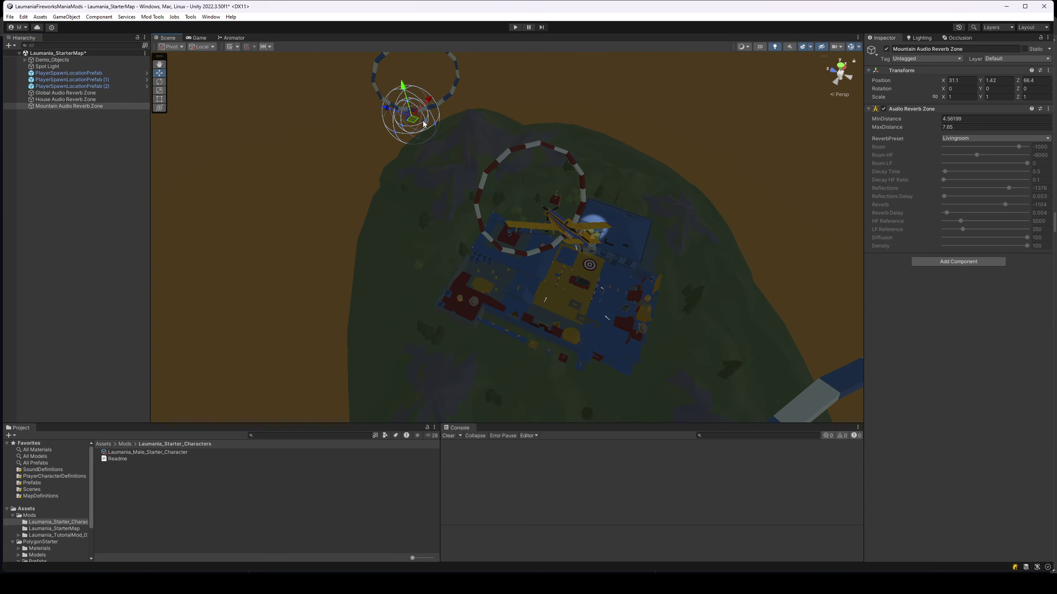
drag(412, 121, 477, 150)
click(840, 75)
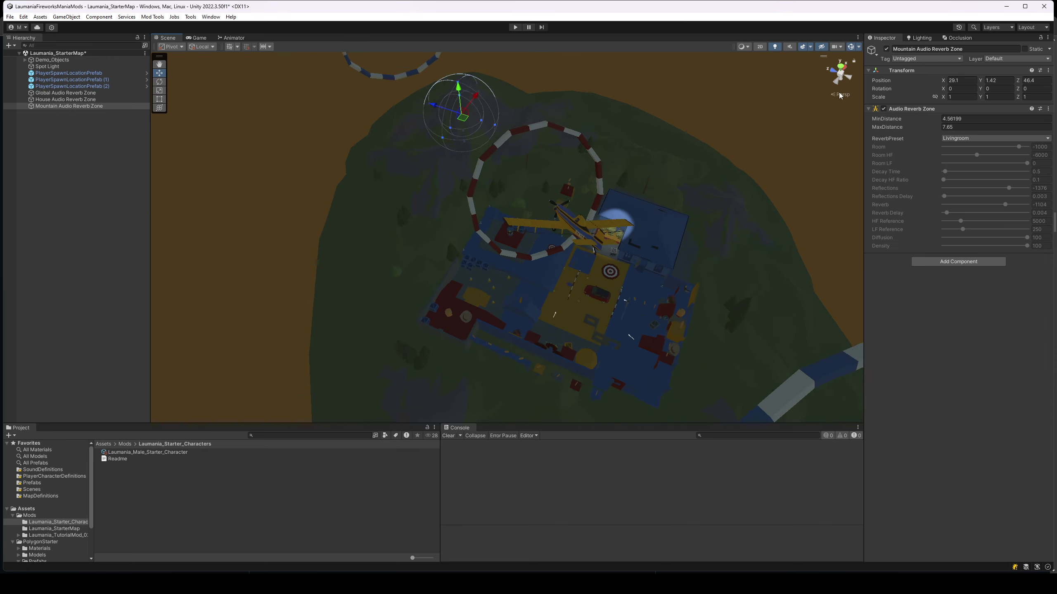
click(852, 79)
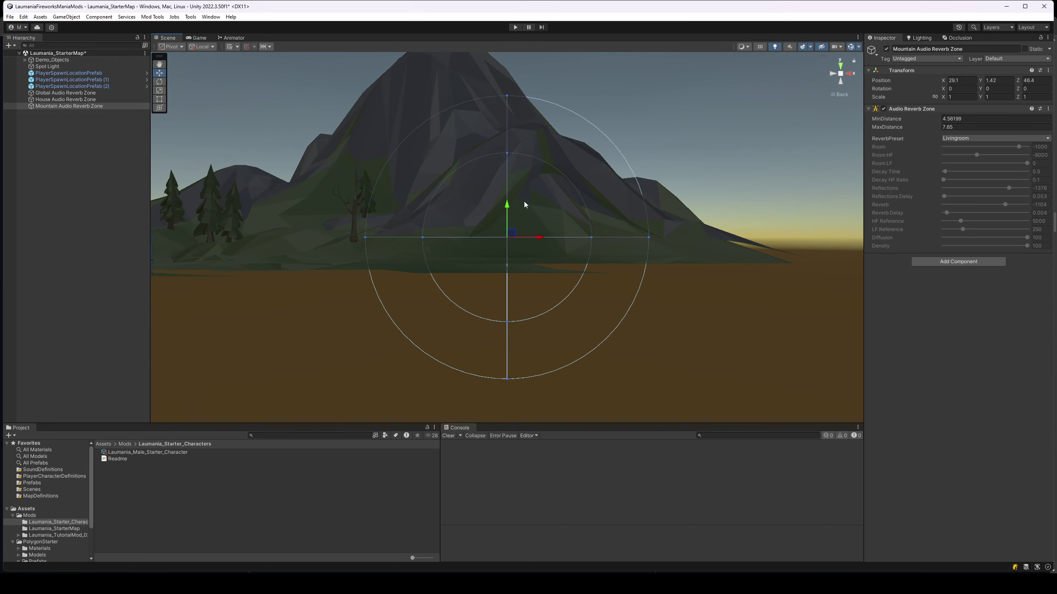
drag(511, 237, 488, 110)
key(f)
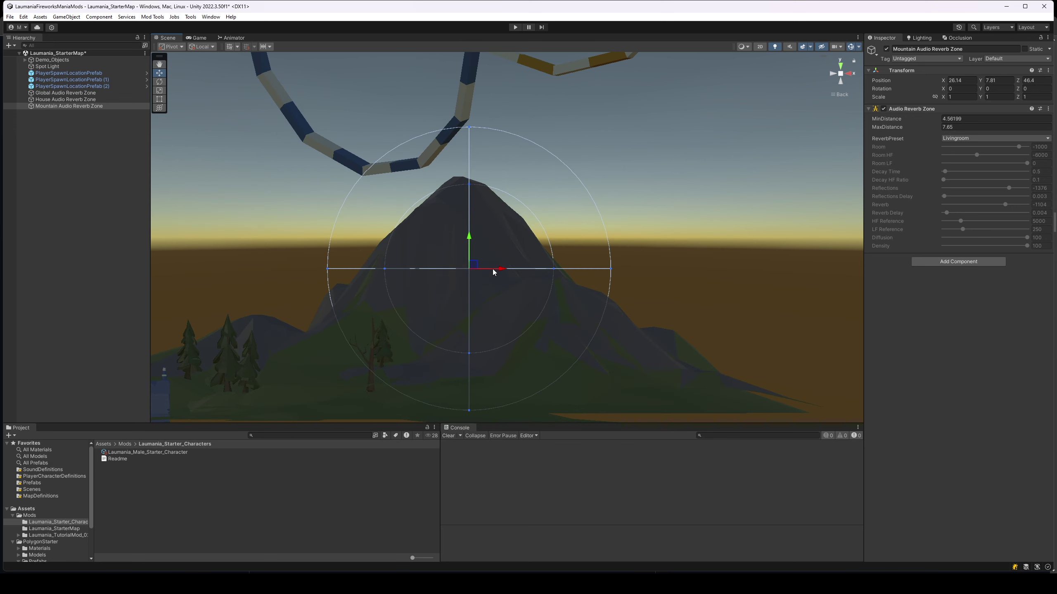
drag(473, 243, 469, 180)
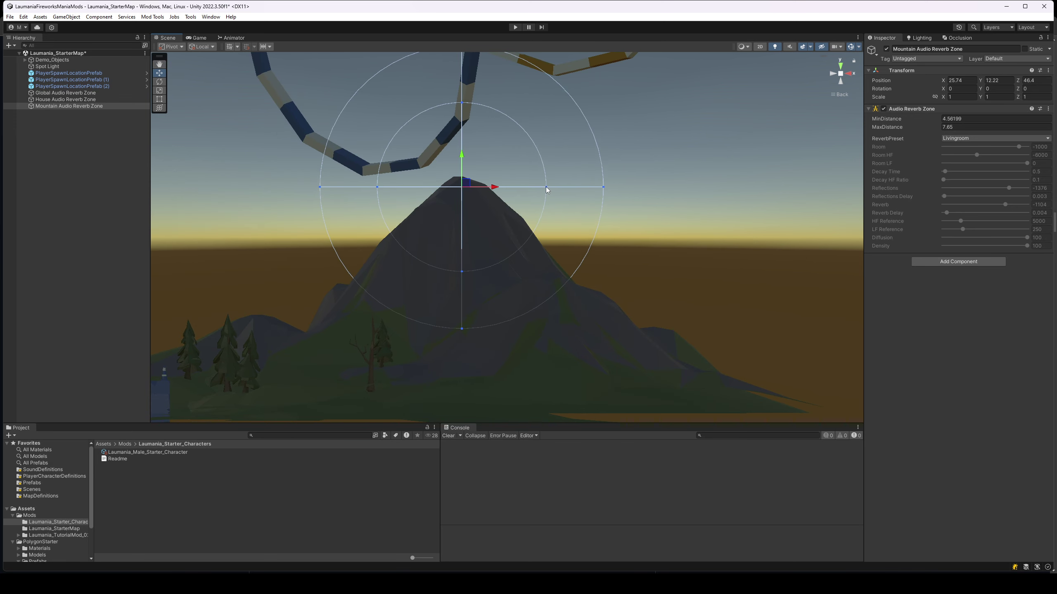
Resize the mountain zone to a MinDistance of about 3.58 and MaxDistance of about 5.76, and center it on the peak at about Z 43.73
drag(546, 186, 516, 187)
drag(603, 188, 494, 188)
key(ctrl+z)
click(847, 75)
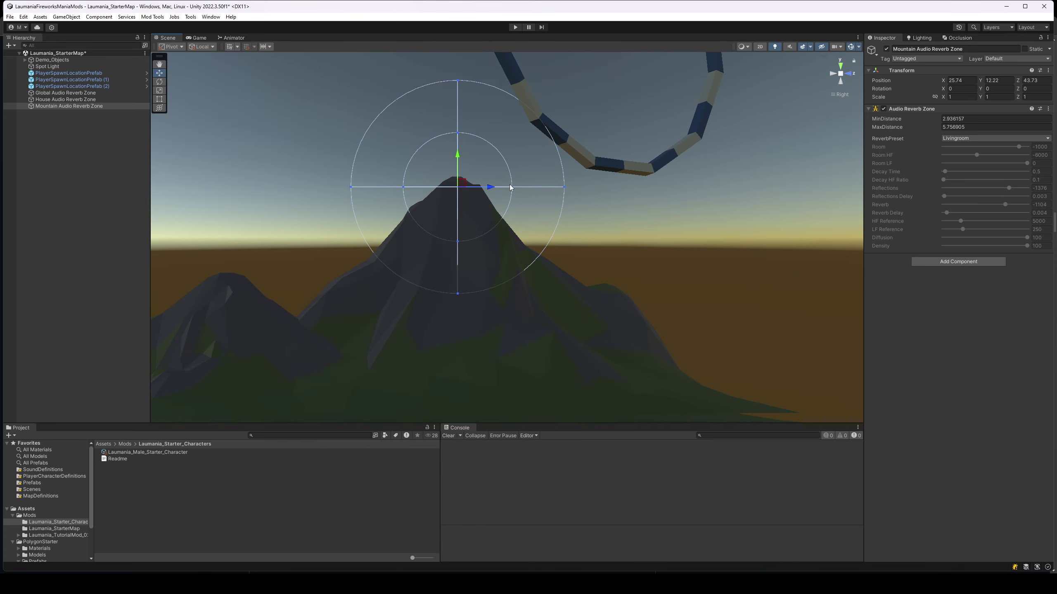
click(845, 95)
alt+drag(771, 136, 515, 222)
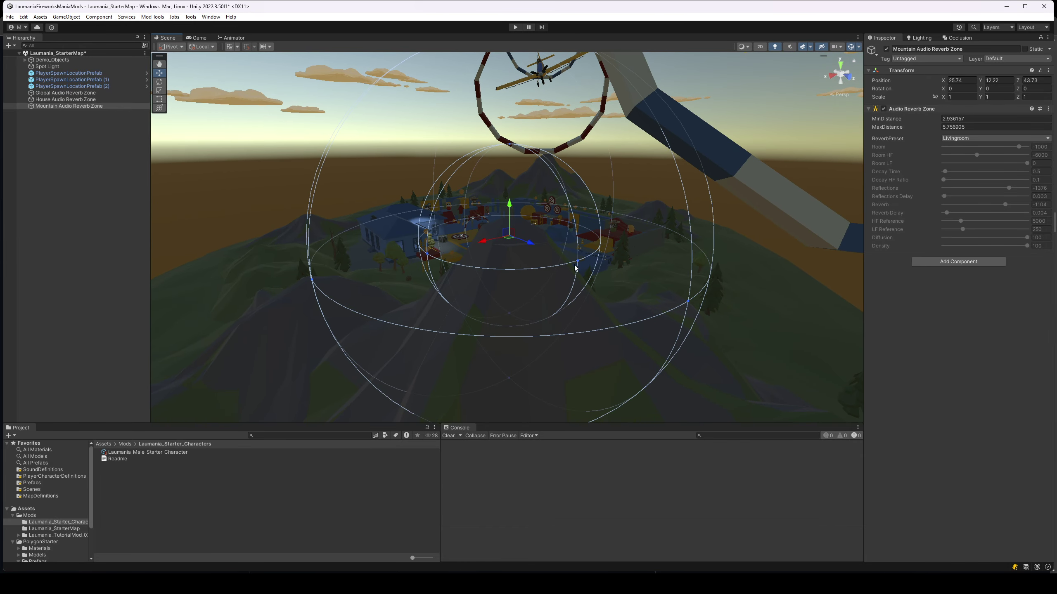
drag(575, 267, 593, 286)
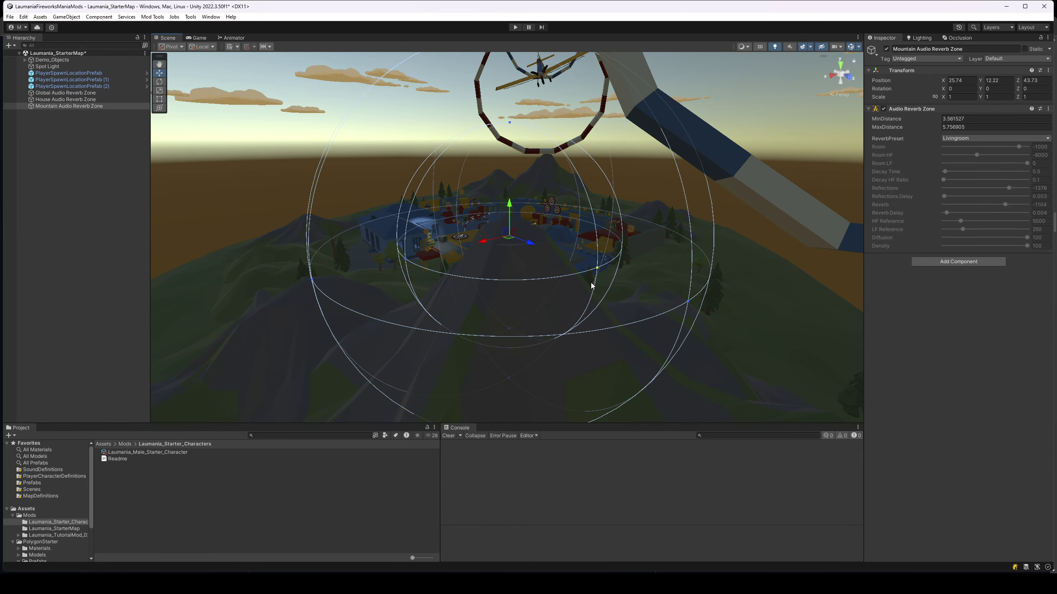
Set the mountain zone's reverb preset to Mountains and save the scene
click(985, 139)
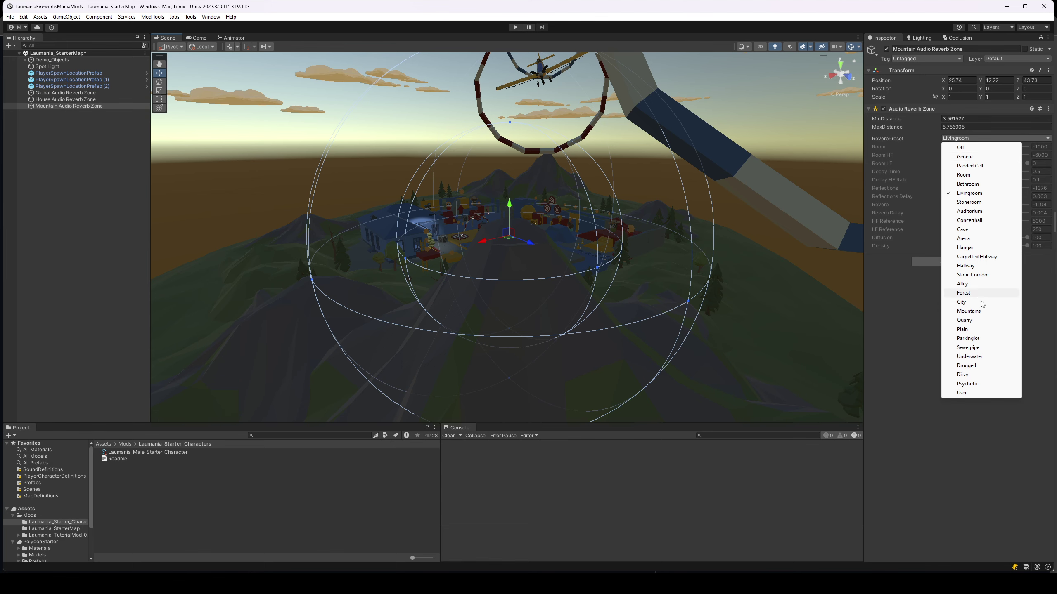
click(973, 312)
key(ctrl+s)
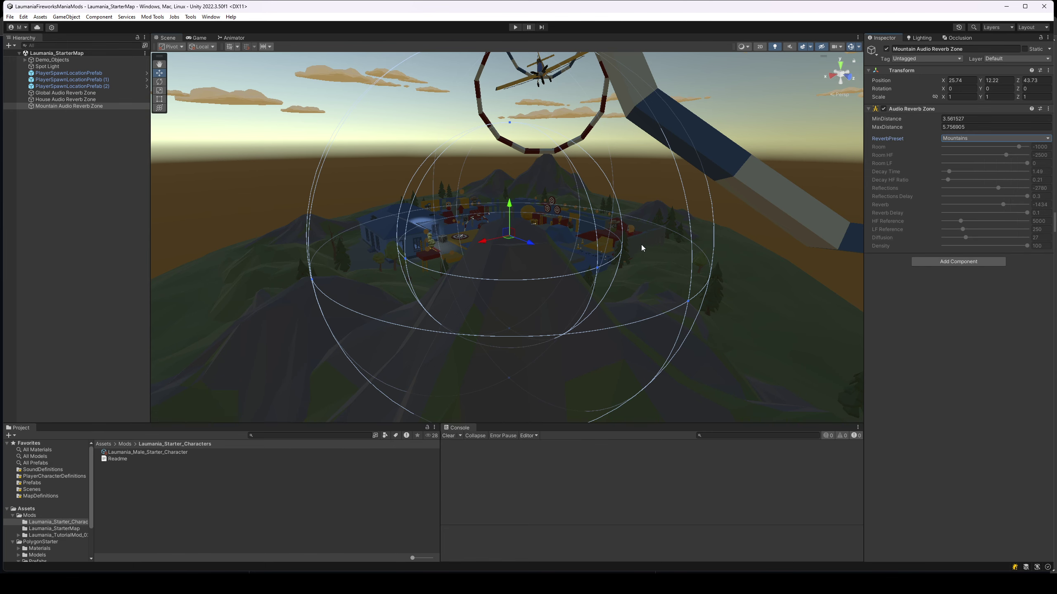
Duplicate the Mountain Audio Reverb Zone and rename the copy Cave Audio Reverb Zone
right_drag(642, 248, 562, 254)
click(73, 106)
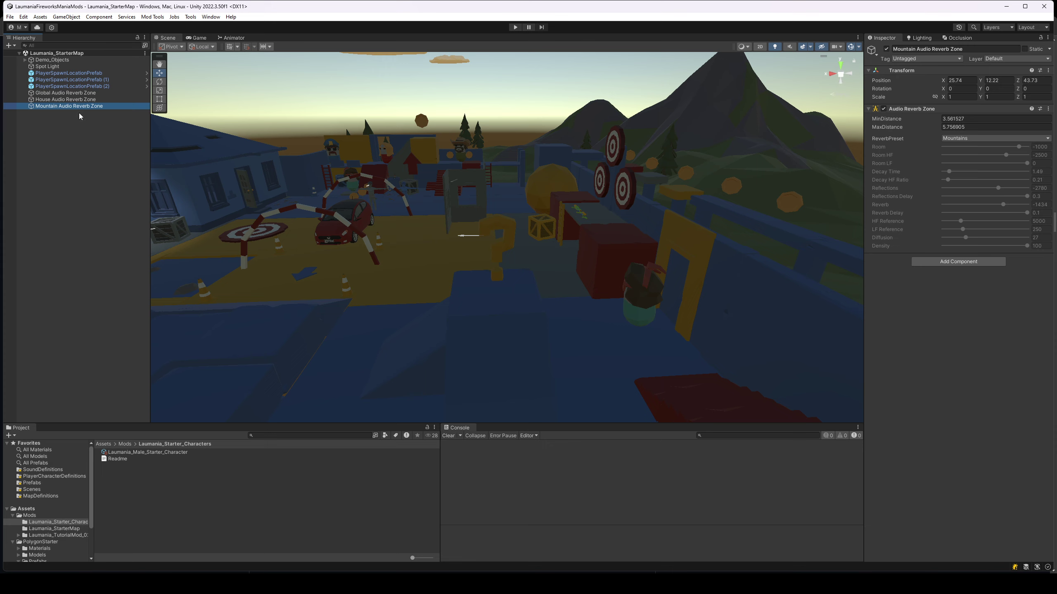
key(ctrl+d)
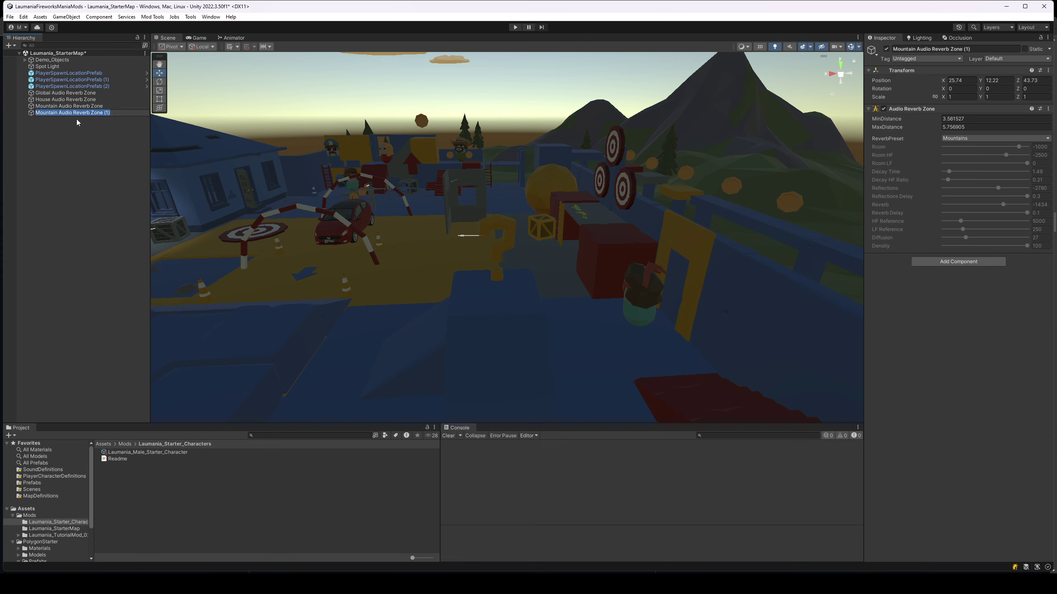
key(Home)
text(Cave)
key(Delete)
key(Delete)
key(Delete)
key(Delete)
key(Delete)
key(BackSpace)
key(BackSpace)
key(Return)
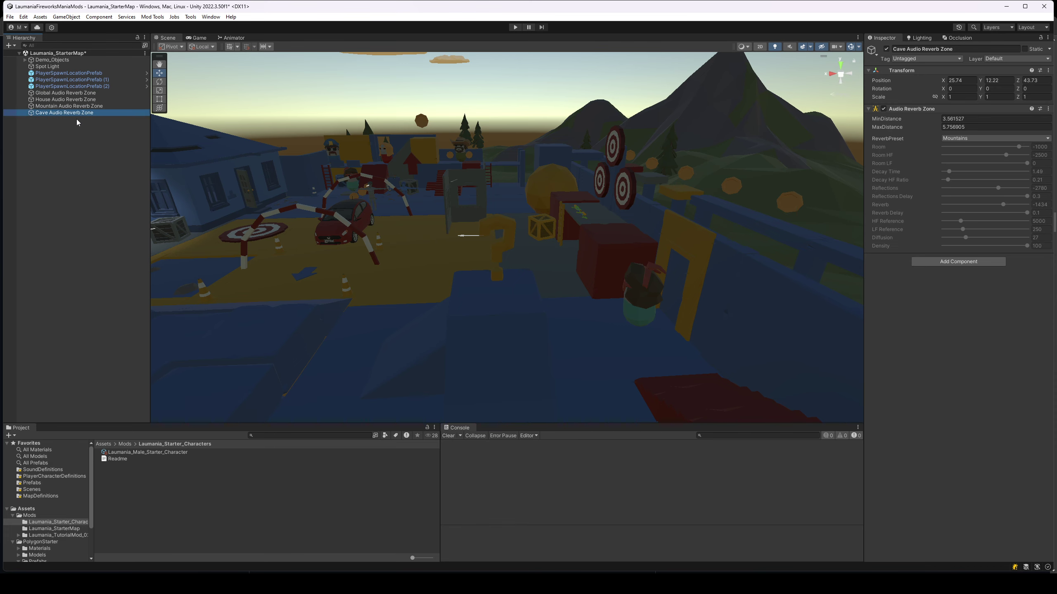
Move the Cave Audio Reverb Zone across the island to the opposite side of the play area, at about X -10.81, Z -8.15
mouse_move(515, 163)
right_down()
mouse_move(559, 117)
mouse_move(525, 161)
right_up()
alt+drag(396, 243, 249, 238)
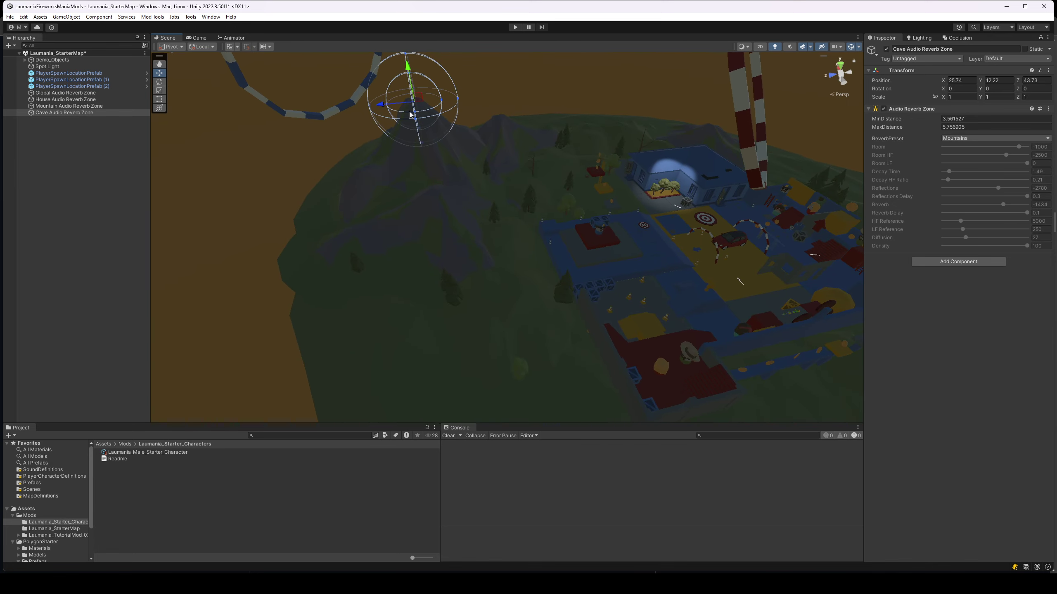
right_drag(758, 142, 787, 162)
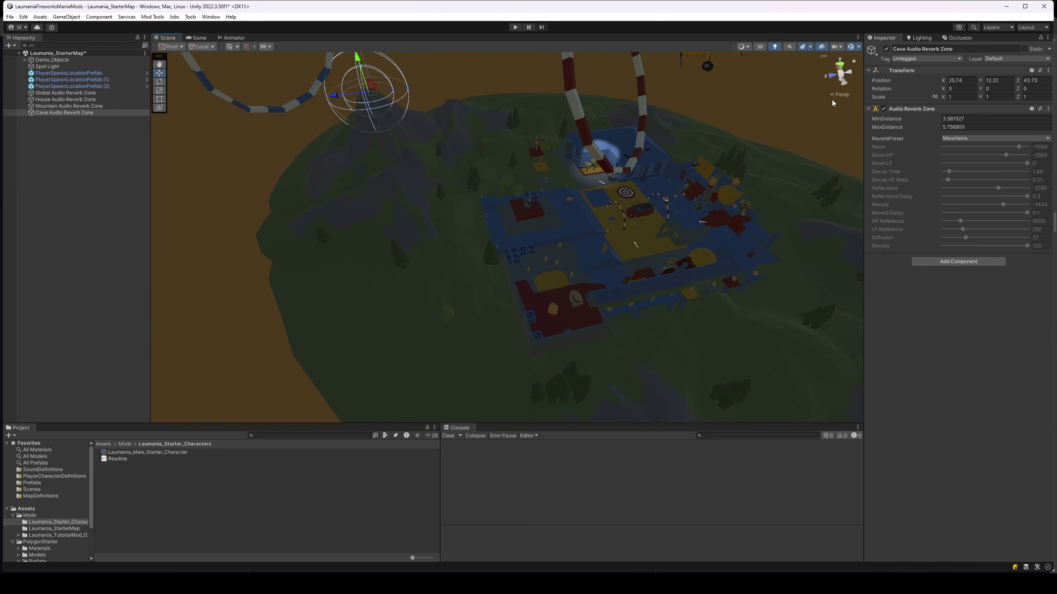
click(838, 94)
click(840, 65)
scroll(673, 228, down, 15)
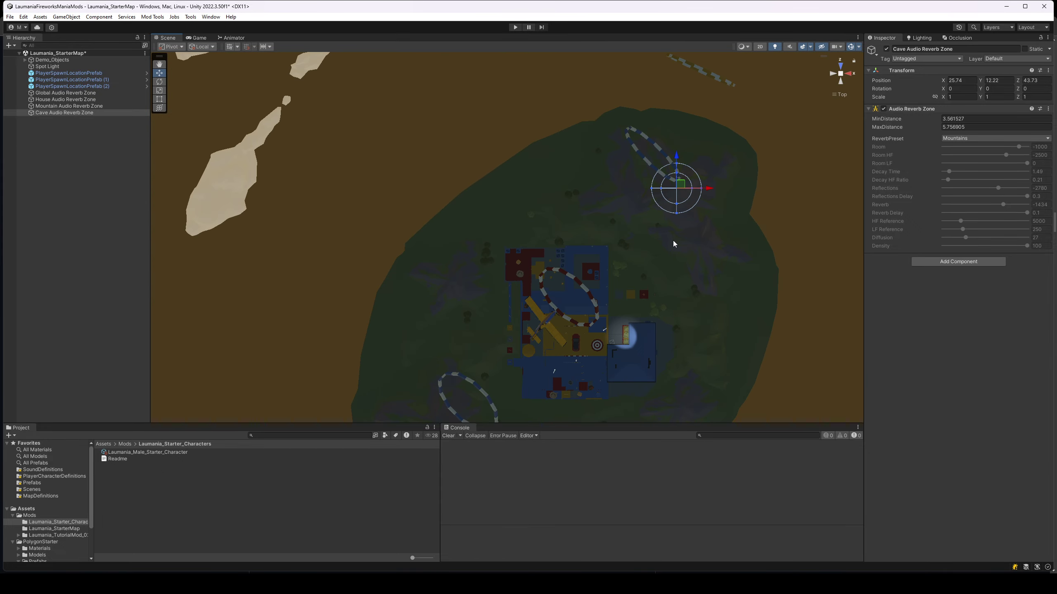
mouse_move(672, 241)
right_down()
mouse_move(668, 185)
mouse_move(667, 238)
right_up()
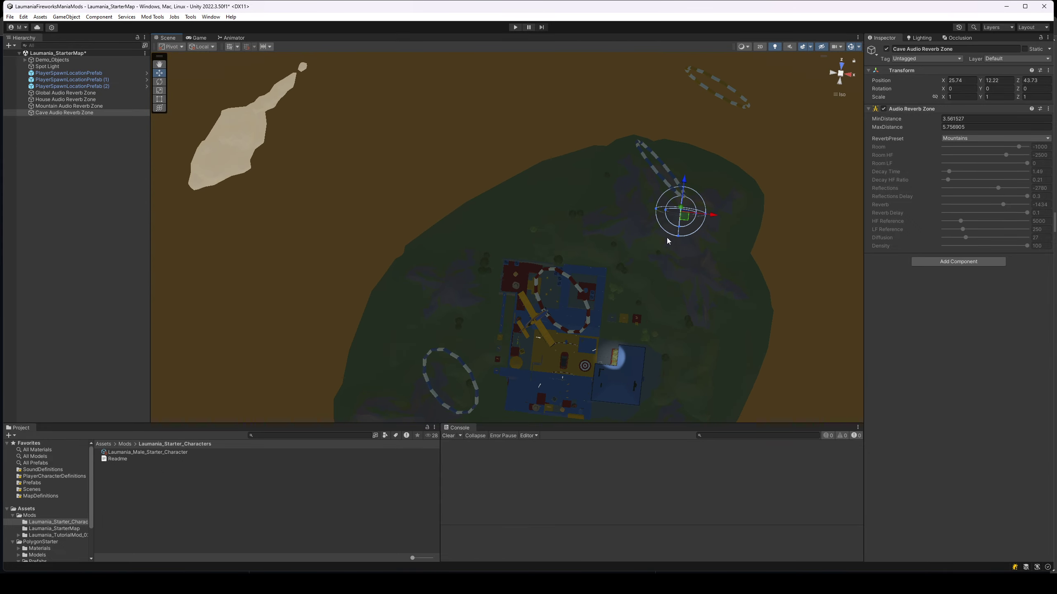
click(842, 65)
click(841, 67)
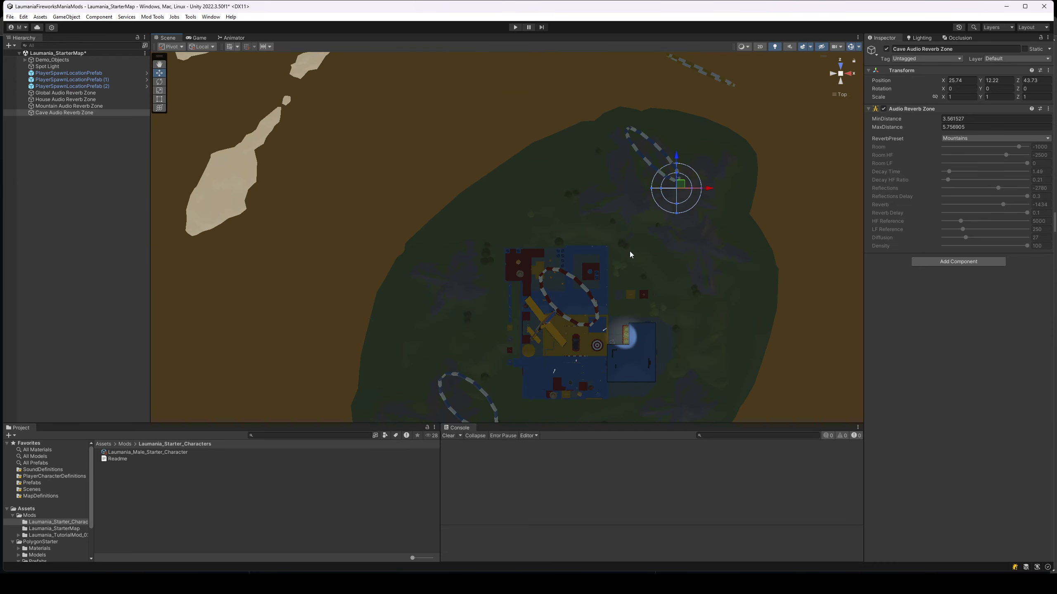
middle_drag(649, 273, 629, 166)
key(w)
drag(658, 78, 501, 302)
Lower the cave zone to the ground just outside the play area, at about X -14.15, Y 1.86, Z -6.68
click(847, 78)
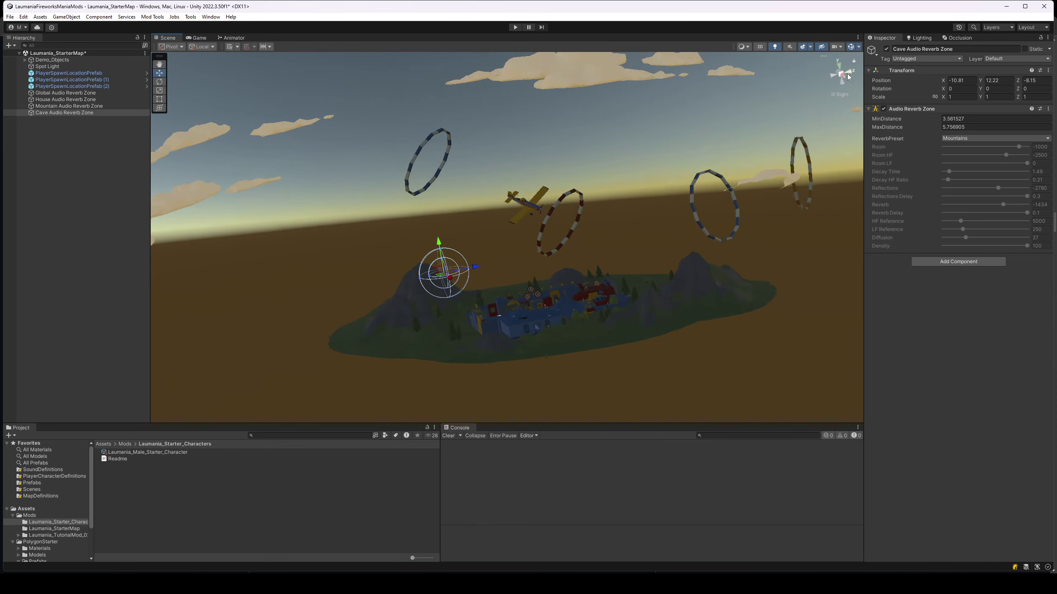
drag(445, 261, 462, 300)
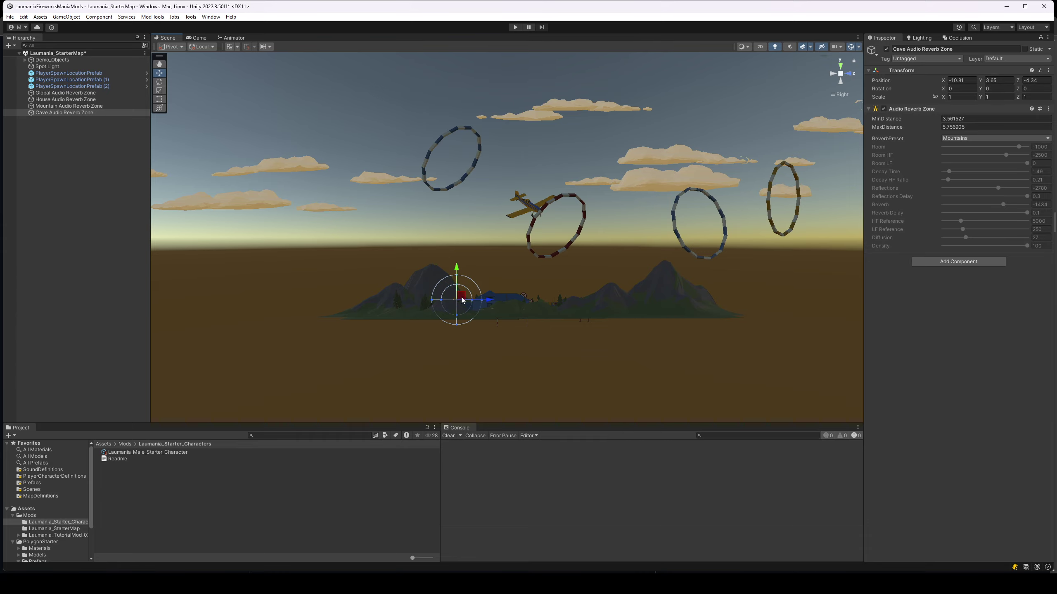
key(f)
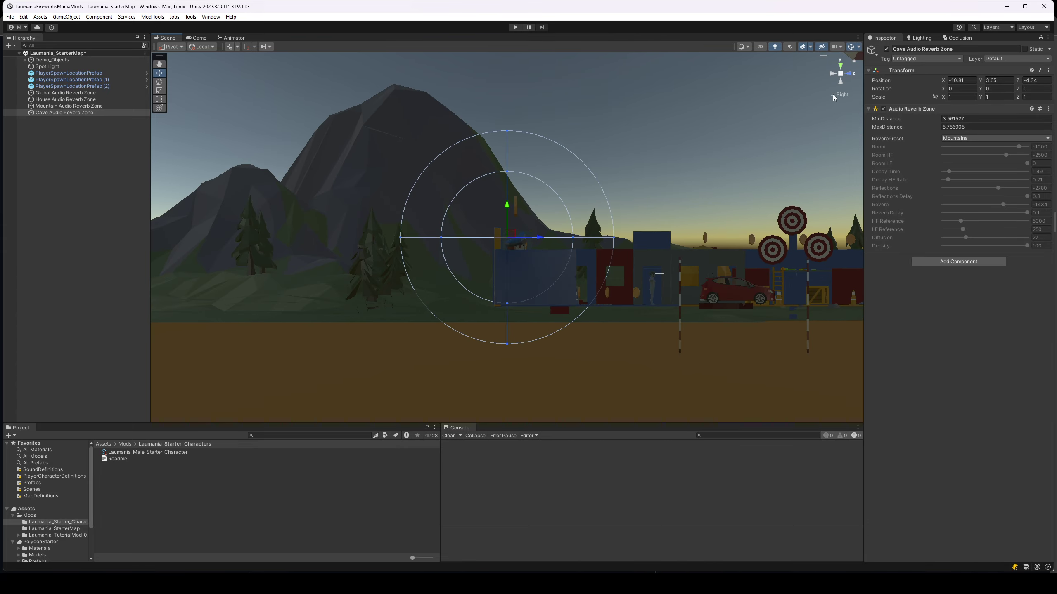
click(833, 95)
right_drag(612, 190, 670, 284)
drag(437, 177, 389, 213)
right_drag(696, 242, 629, 191)
right_drag(344, 265, 315, 273)
Set the cave zone's reverb preset to Cave and save the scene
click(972, 138)
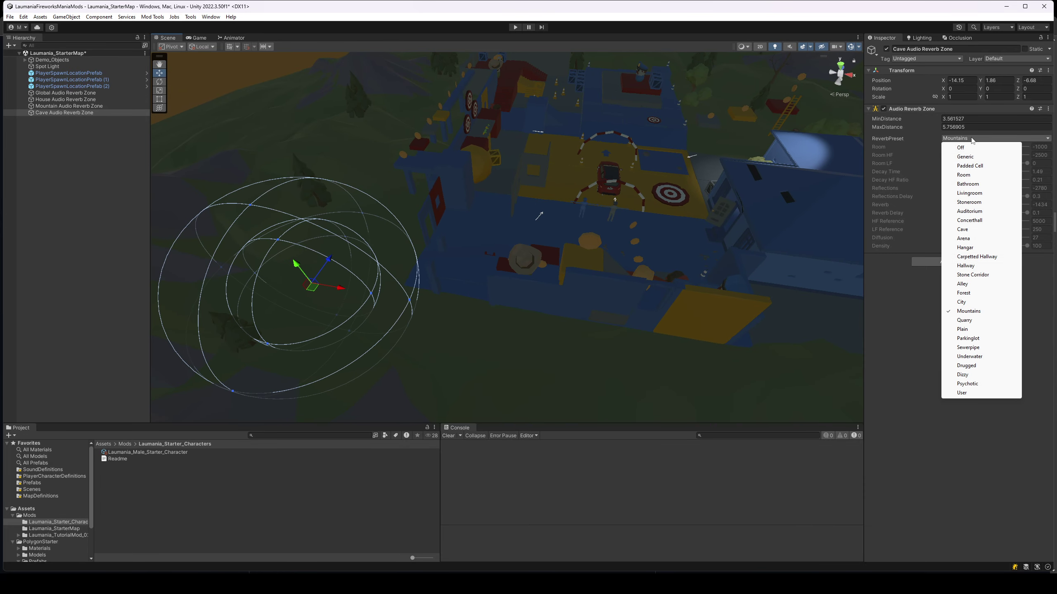
click(973, 229)
right_drag(620, 239, 542, 211)
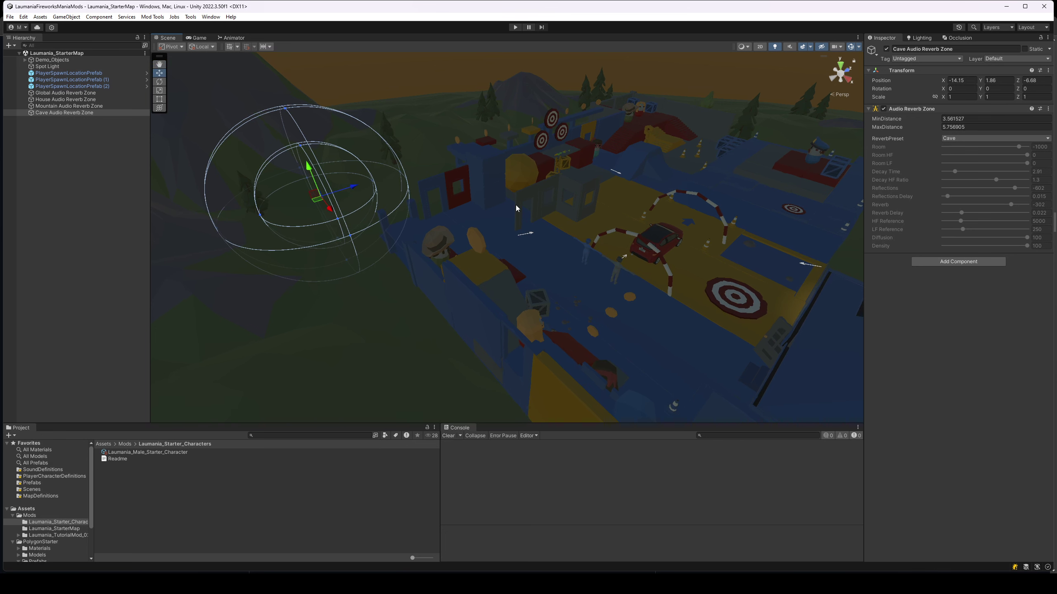
Select all four audio reverb zones, from global to cave, and examine their placement and coverage across the map
click(161, 18)
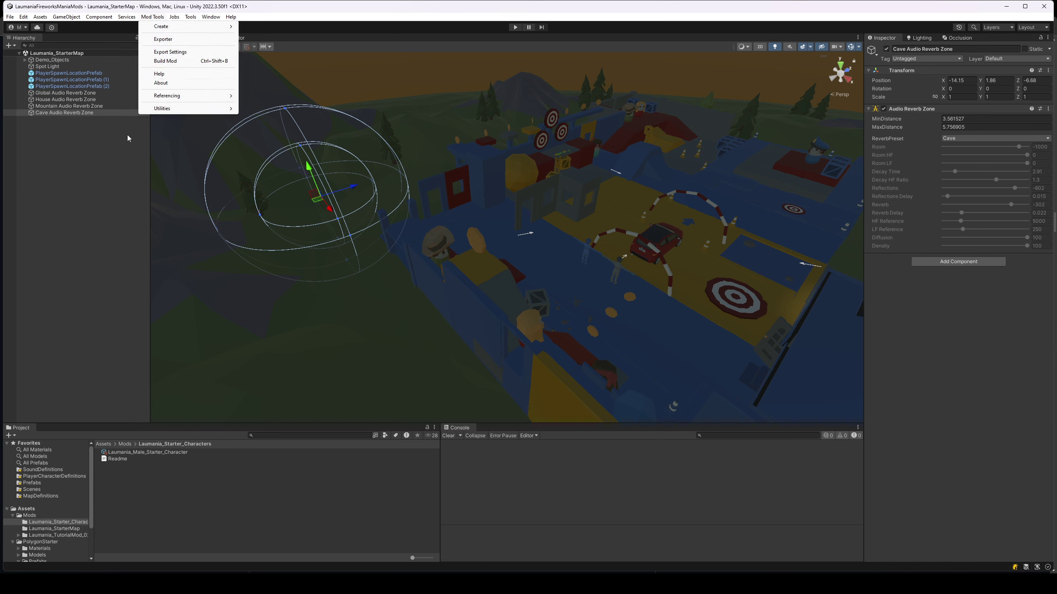
click(89, 160)
click(54, 93)
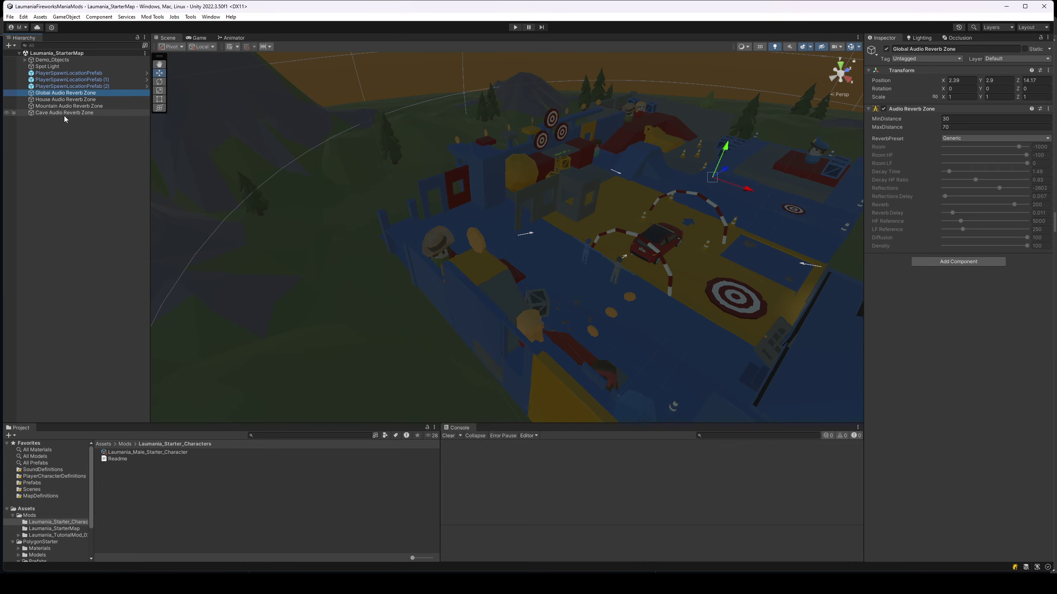
shift+click(65, 112)
right_drag(372, 173, 490, 160)
key(s)
scroll(491, 159, down, 5)
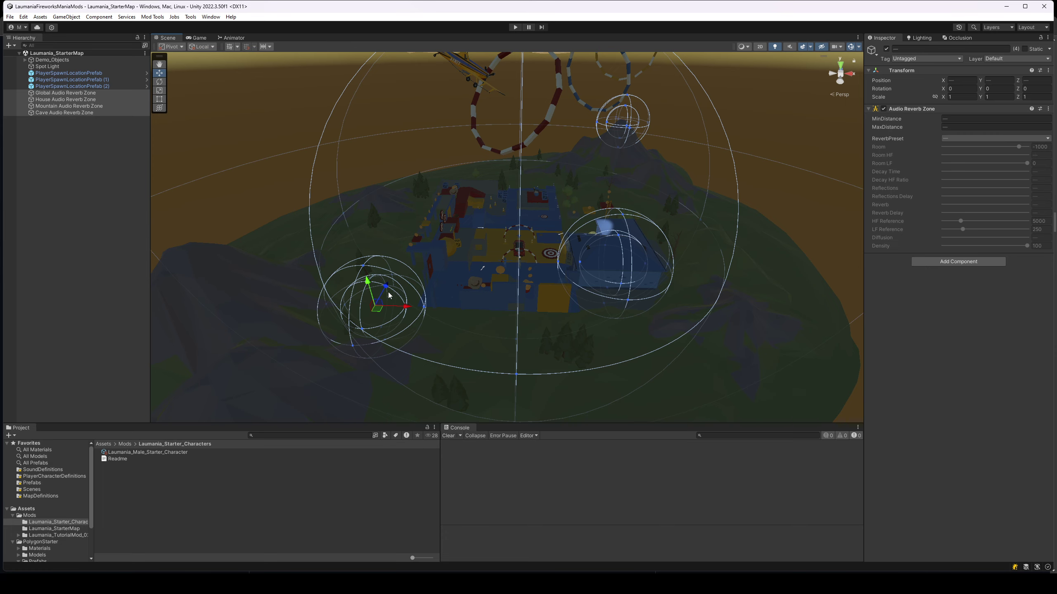
key(w)
right_drag(444, 273, 356, 237)
key(s)
alt+drag(356, 240, 444, 209)
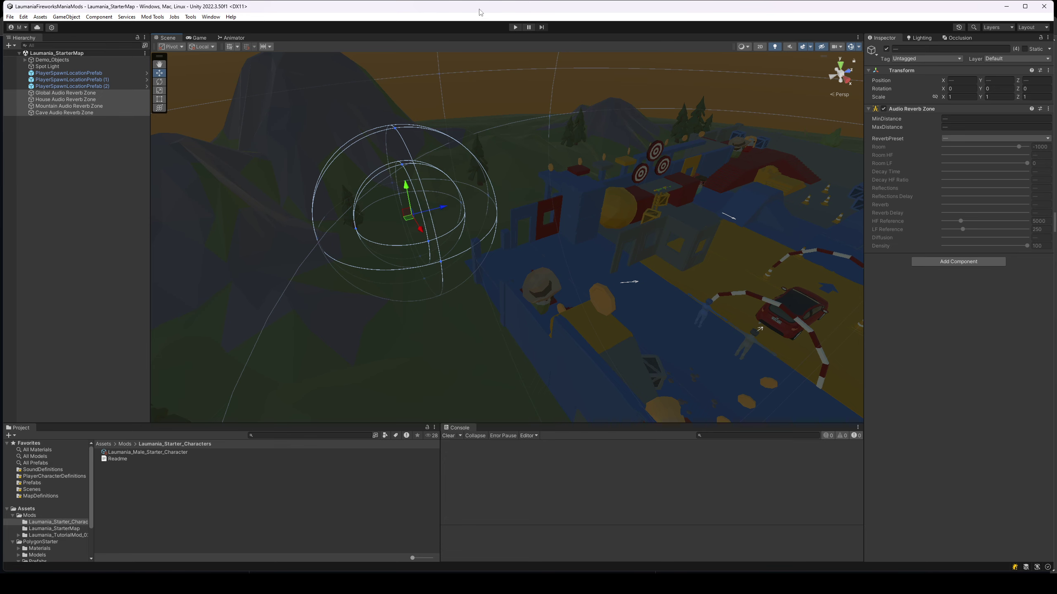
Build the mod and start a singleplayer game on Laumania_StarterMap in Fireworks Mania
click(151, 17)
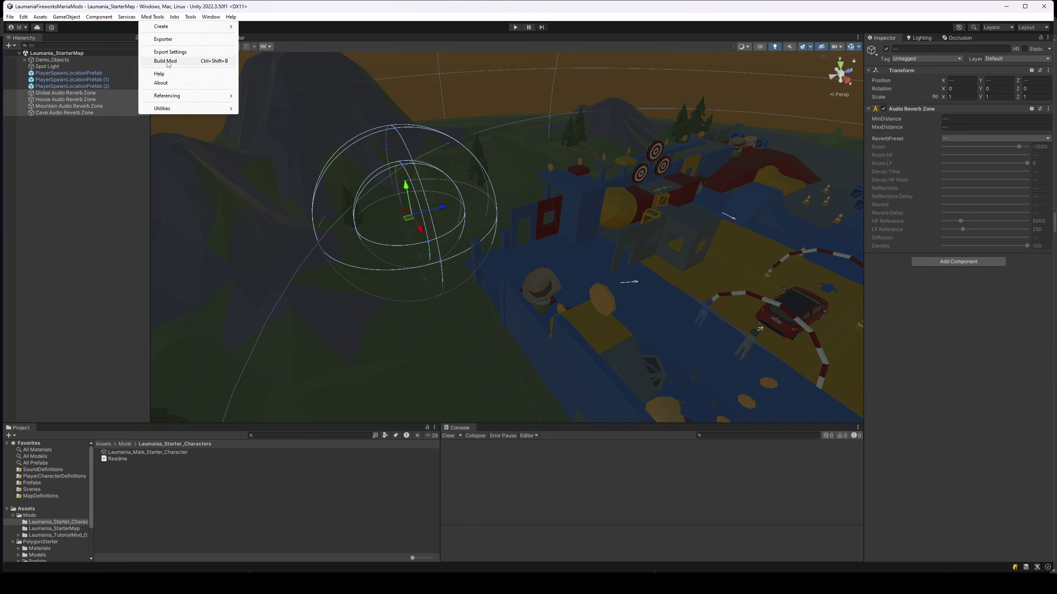
click(166, 64)
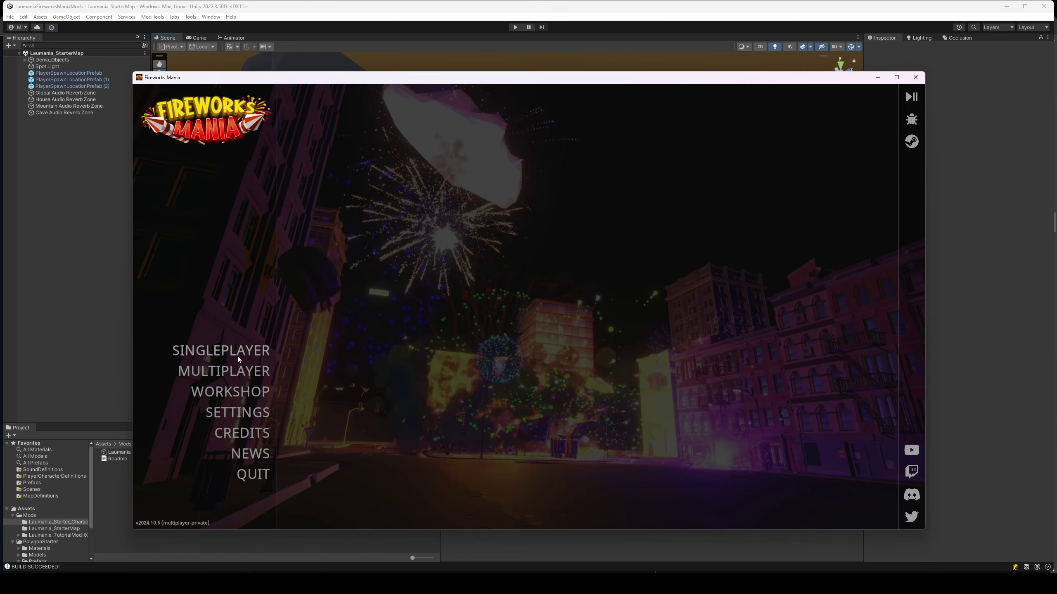
click(238, 356)
scroll(496, 395, down, 5)
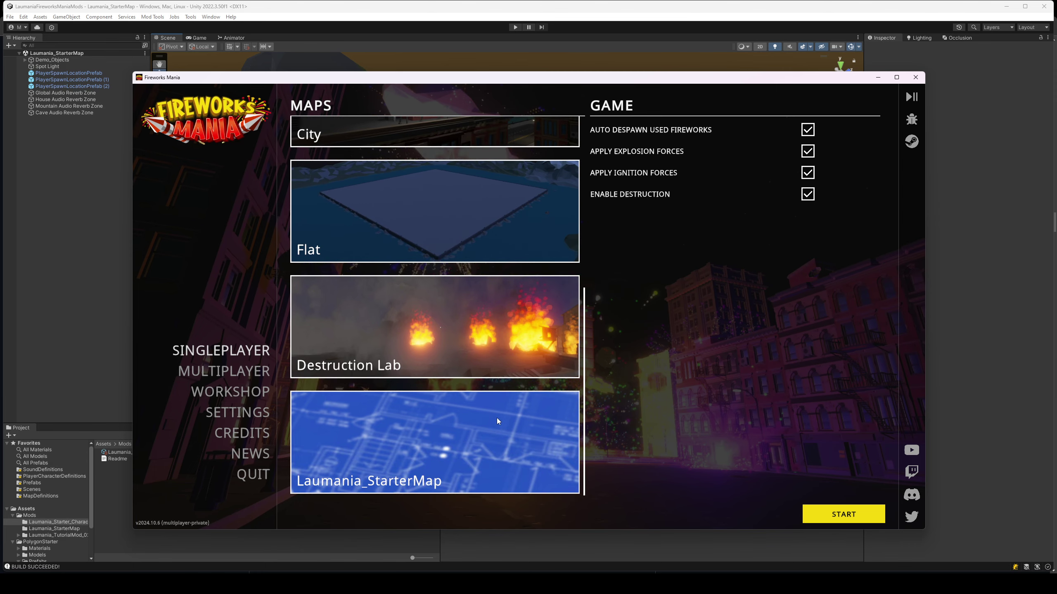
click(845, 511)
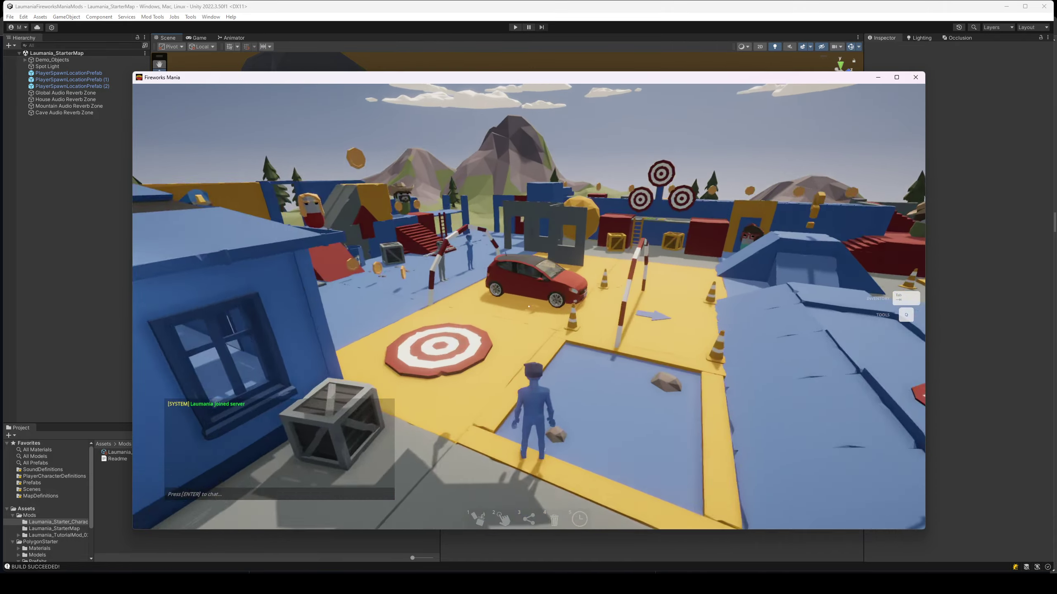
Spawn a Doom Boom firecracker on the yellow ground beside the red car and light it to test the outdoor reverb
key(w)
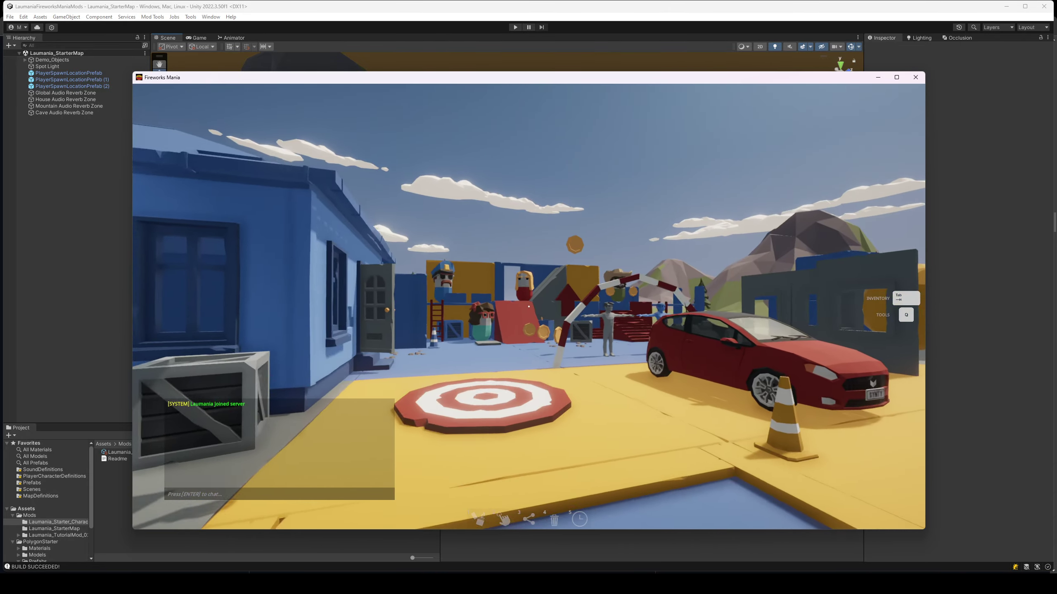
key(w)
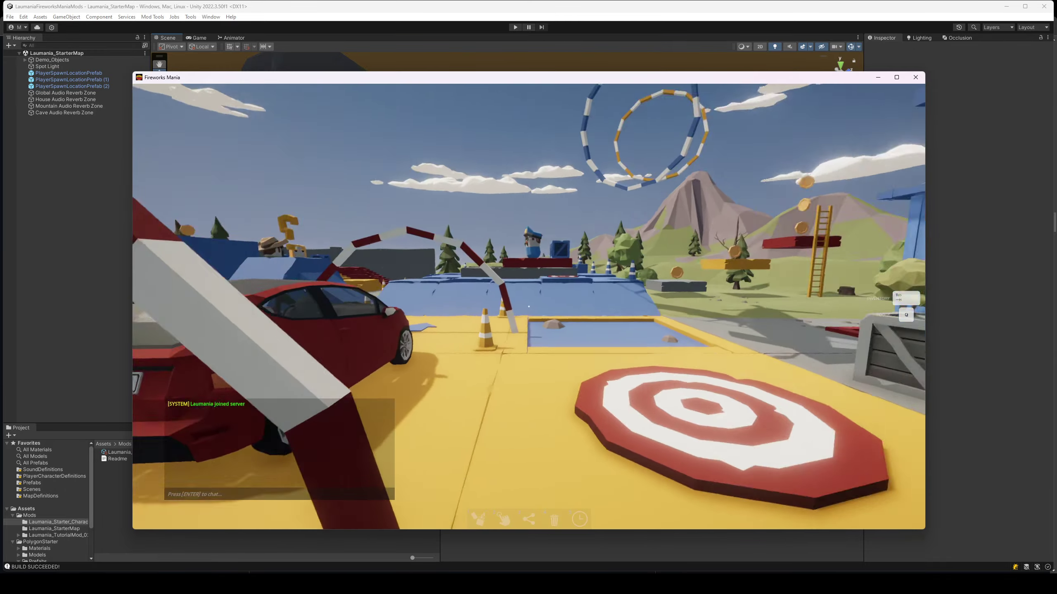
key(space)
key(Tab)
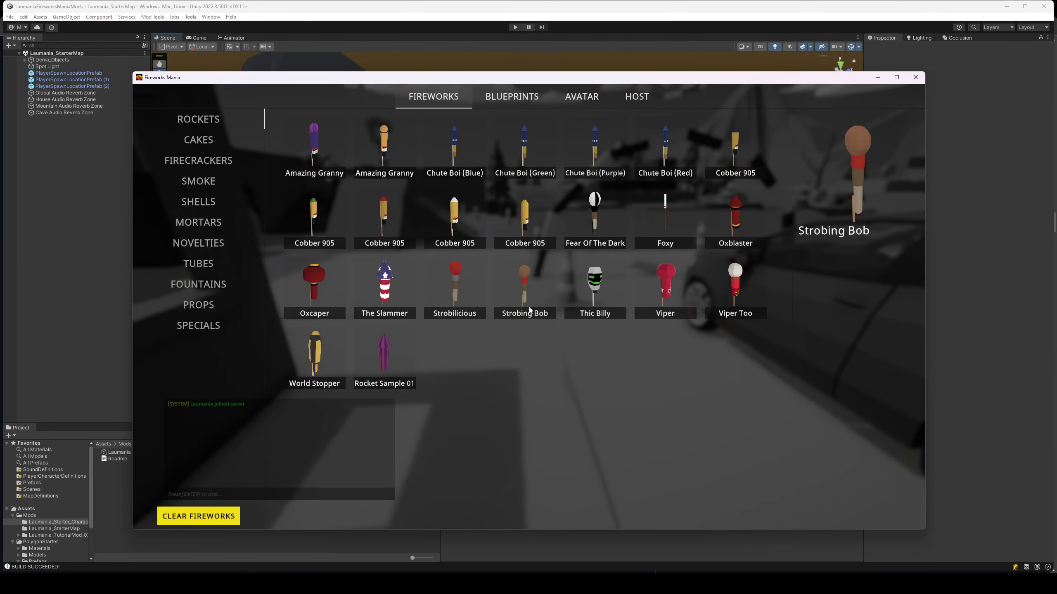
click(321, 148)
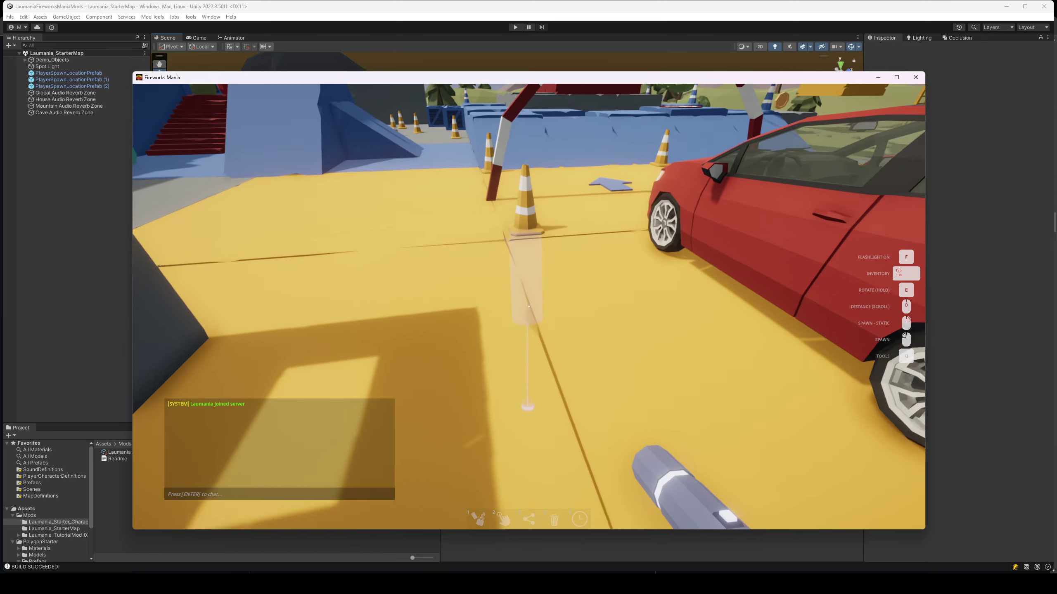
click(527, 230)
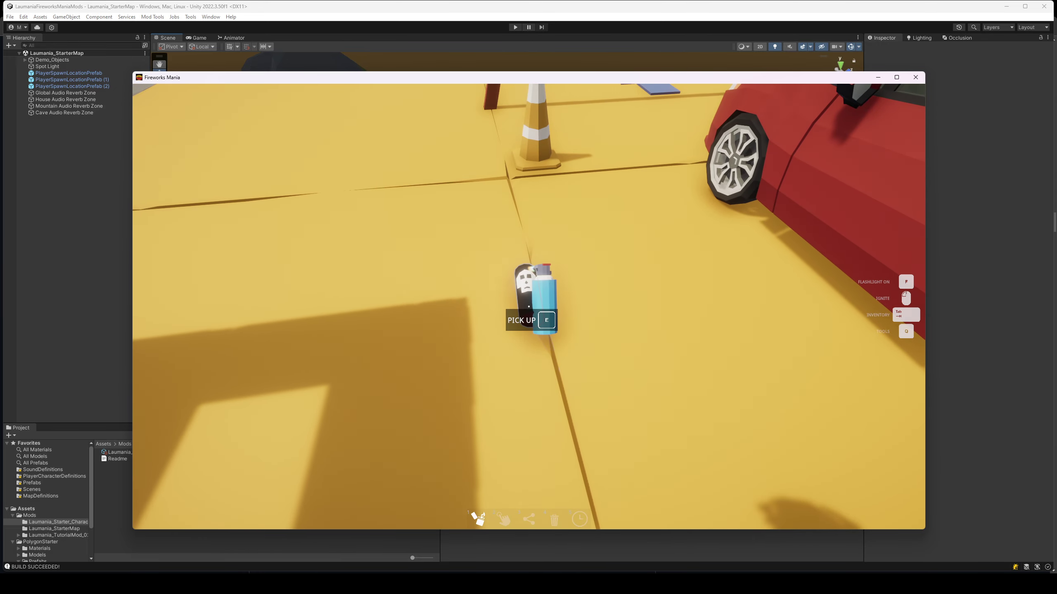
click(530, 439)
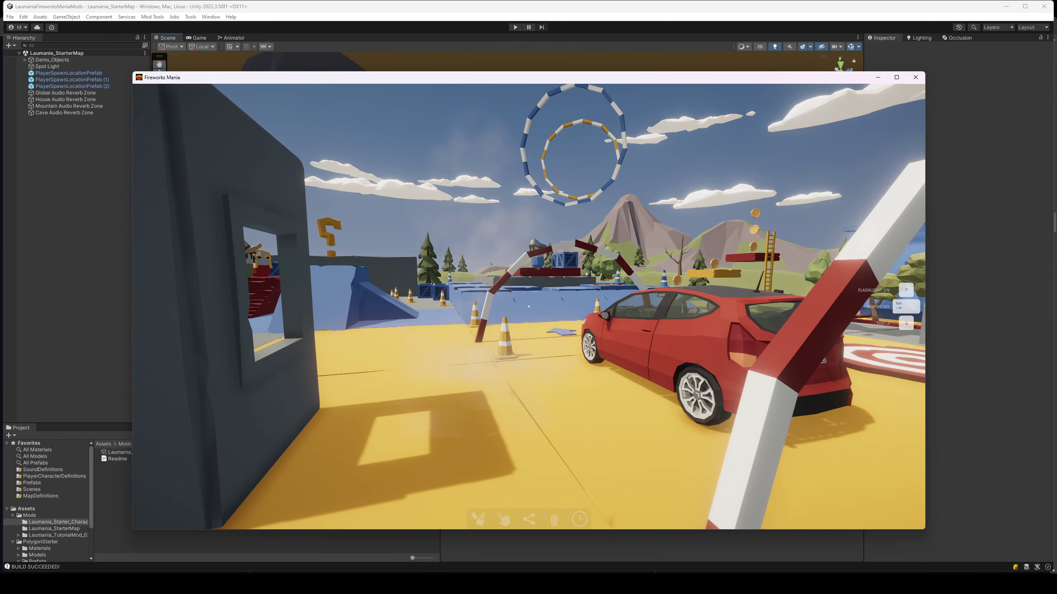
Walk around the red car in the open yard and enter the blue house through its front door
key(w)
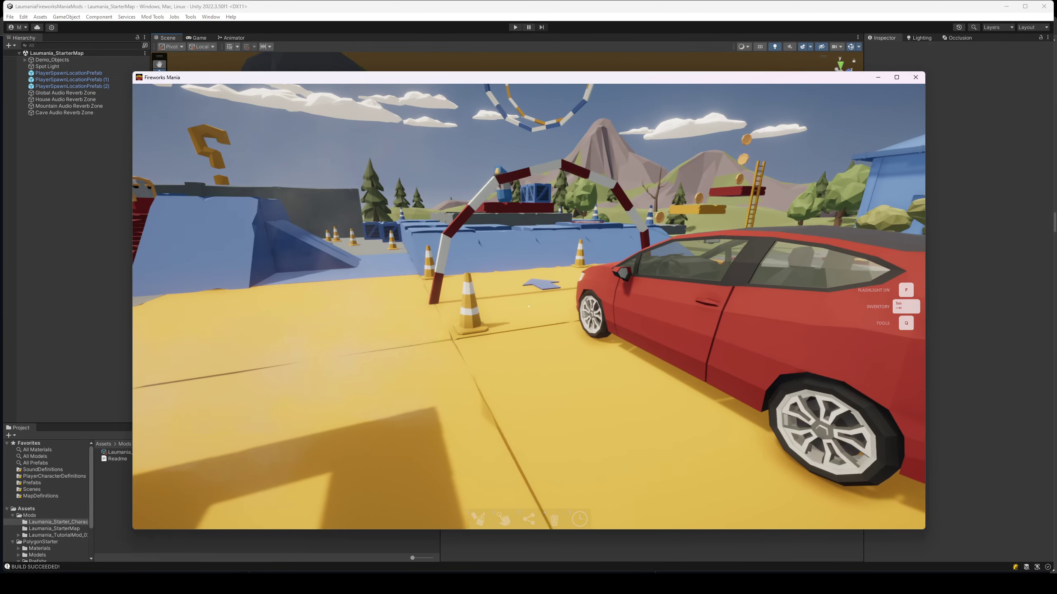
key(w)
key(s)
key(w)
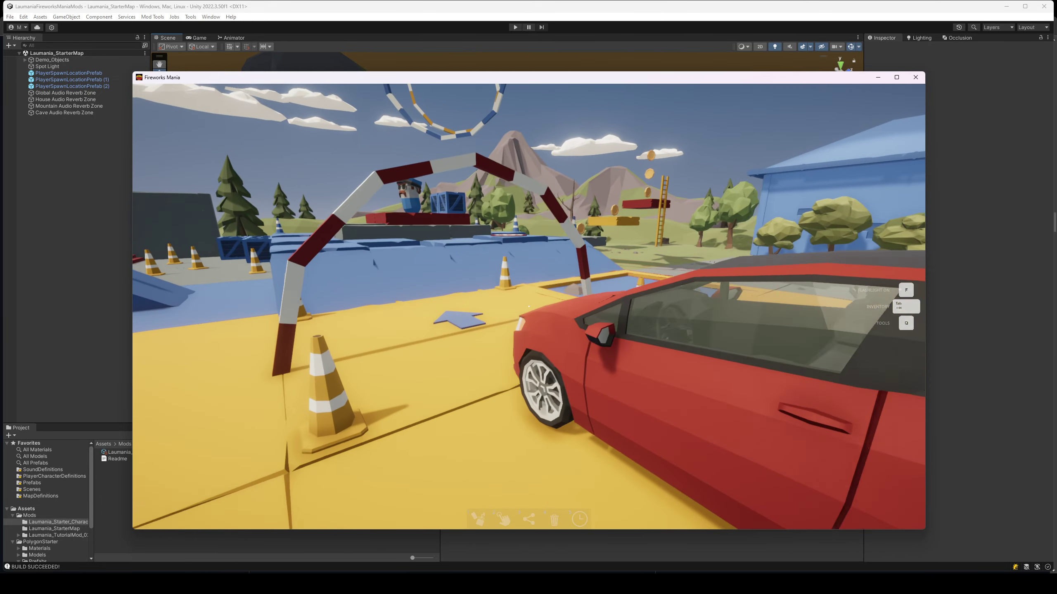
key(w)
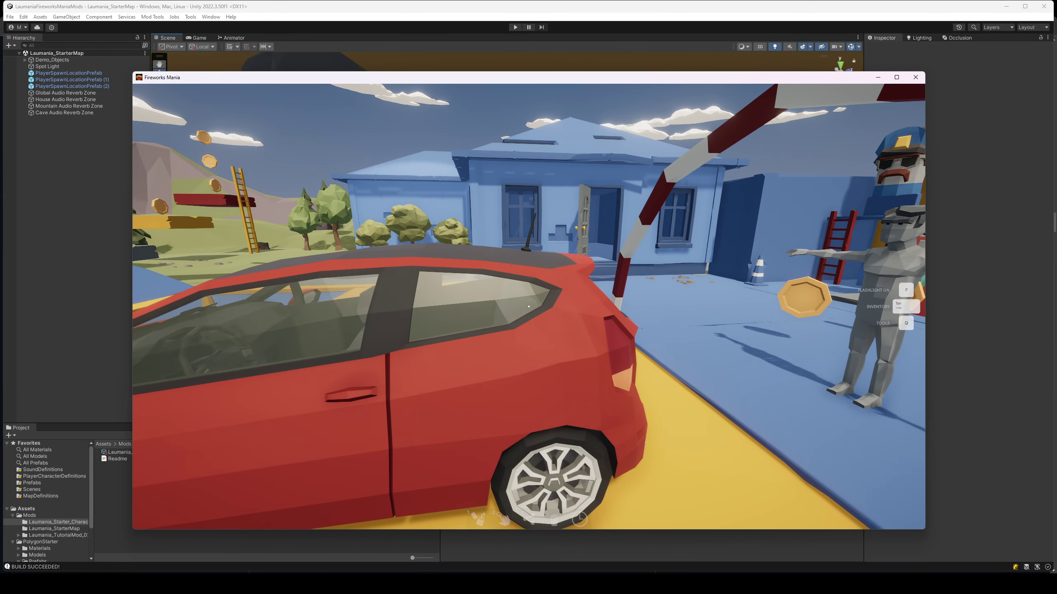
key(s)
key(w)
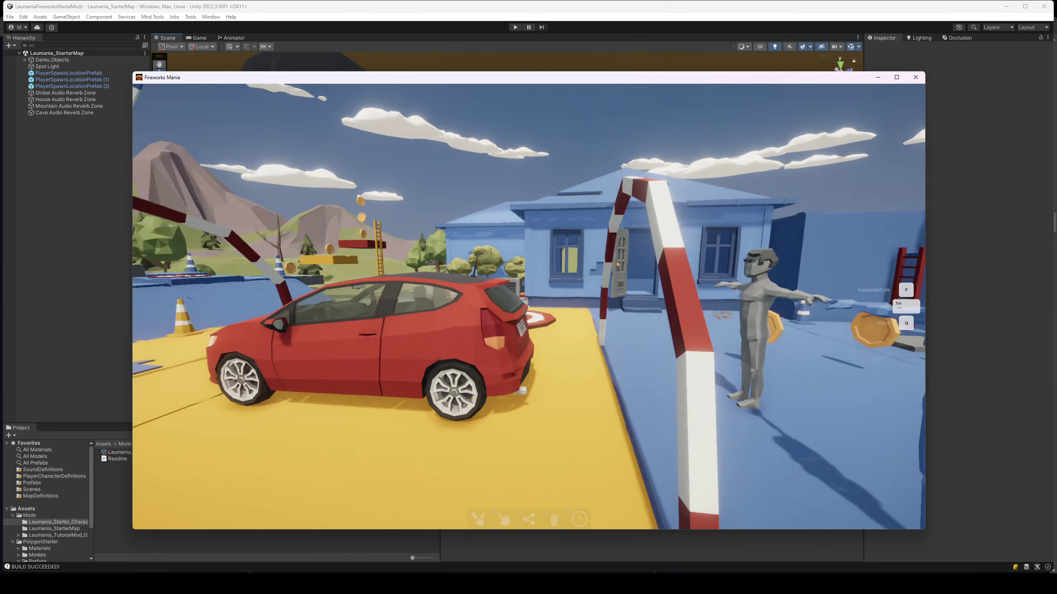
key(w)
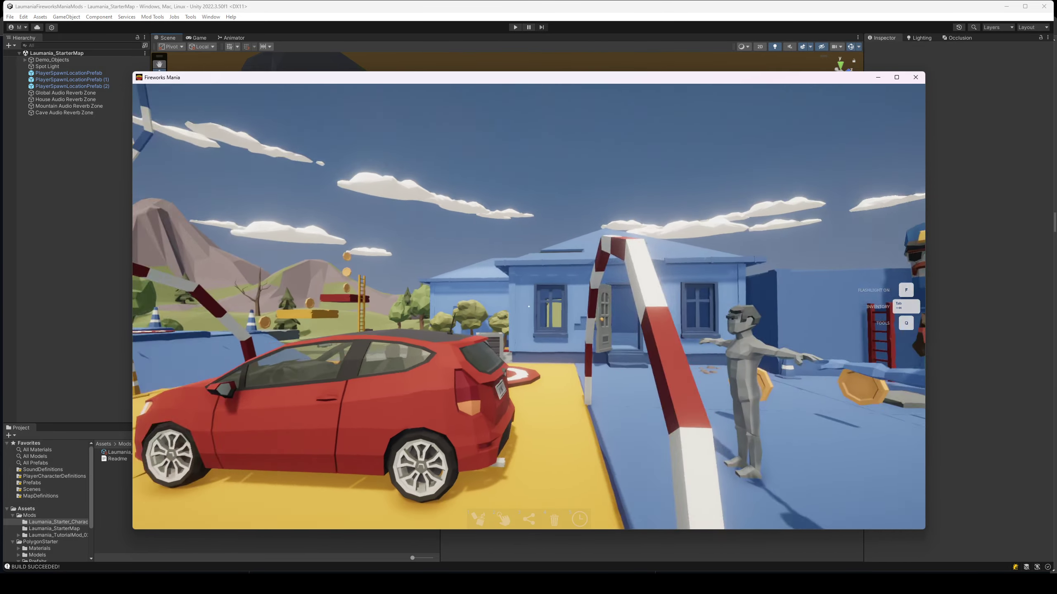
key(d)
key(w)
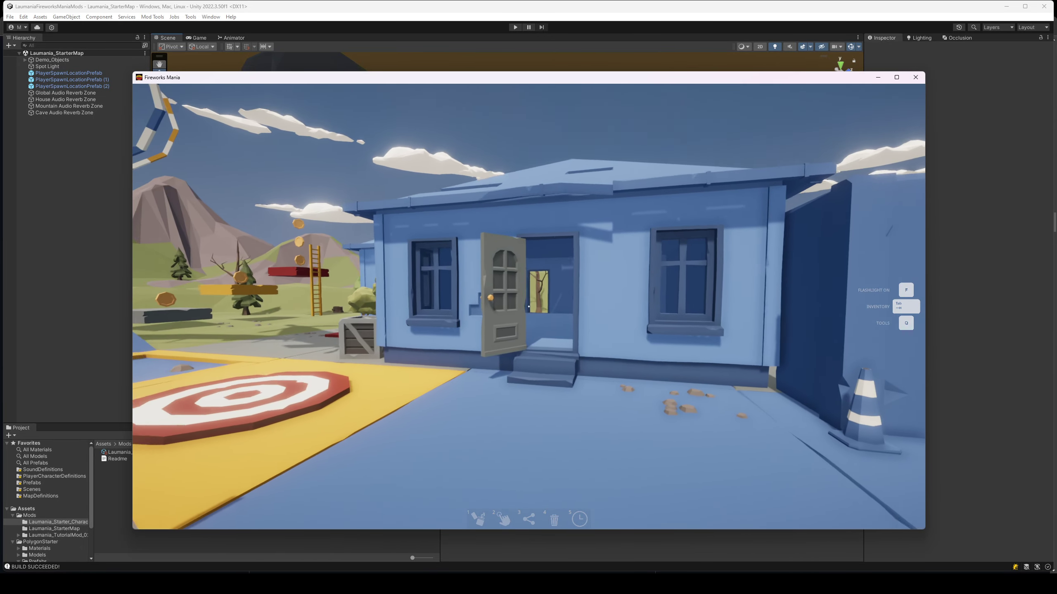
key(w)
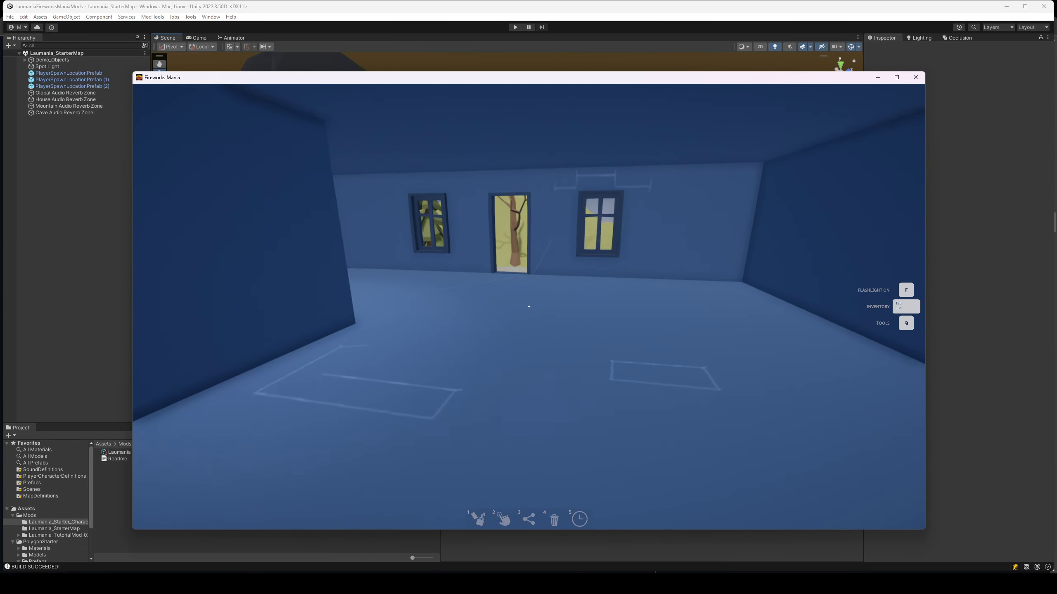
Spawn a Doom Boom firecracker on the house floor and check the game's audio volume settings
key(Tab)
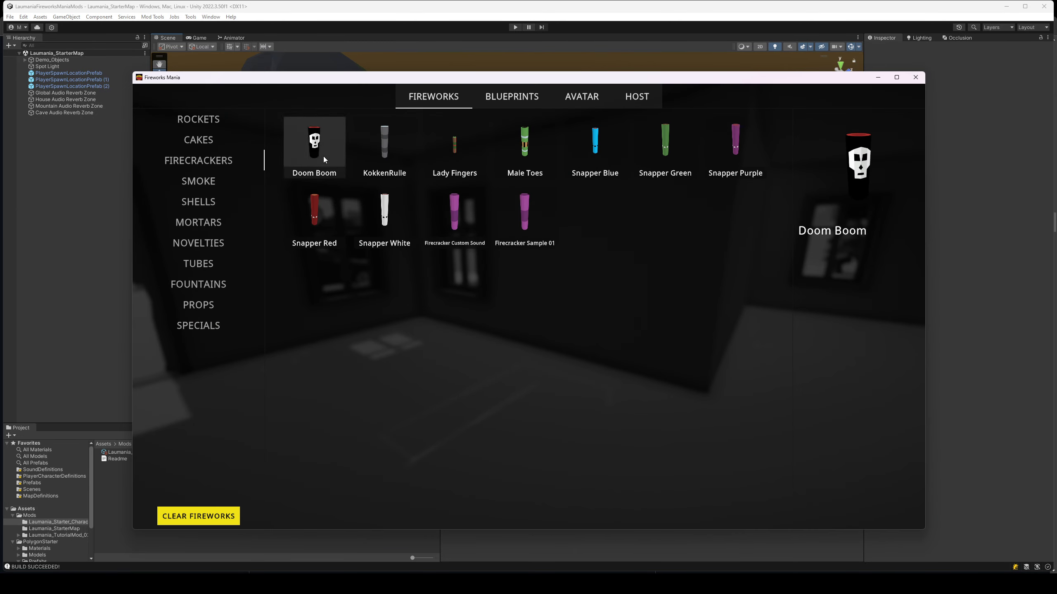
click(323, 156)
click(529, 306)
key(Tab)
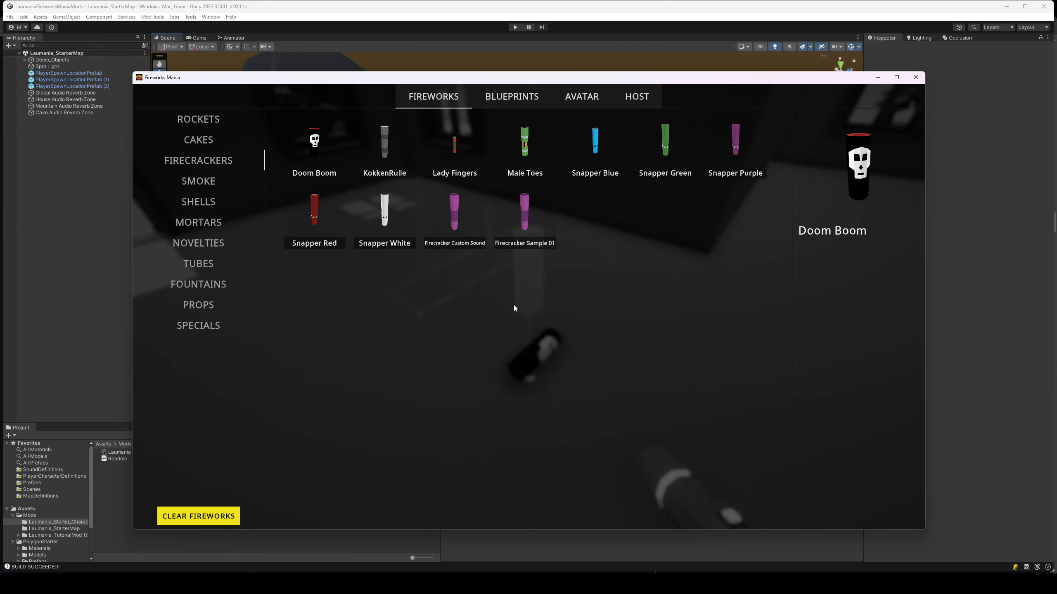
key(Tab)
key(Escape)
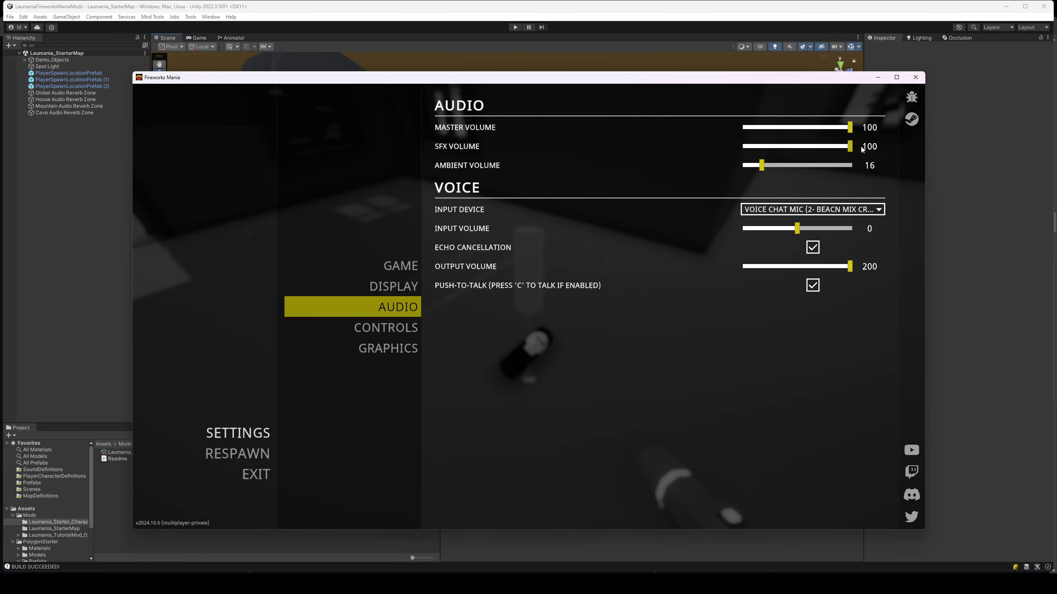
key(Escape)
Light the Doom Boom inside the house with the lighter, switch to Free Hands and back away to hear the indoor explosion
key(e)
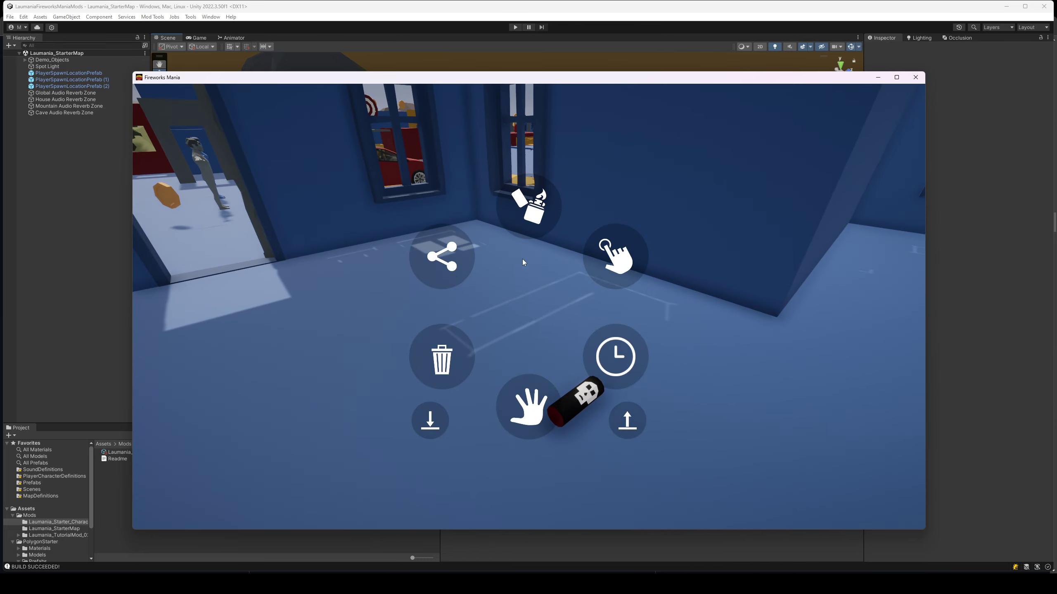
click(528, 207)
click(529, 306)
key(q)
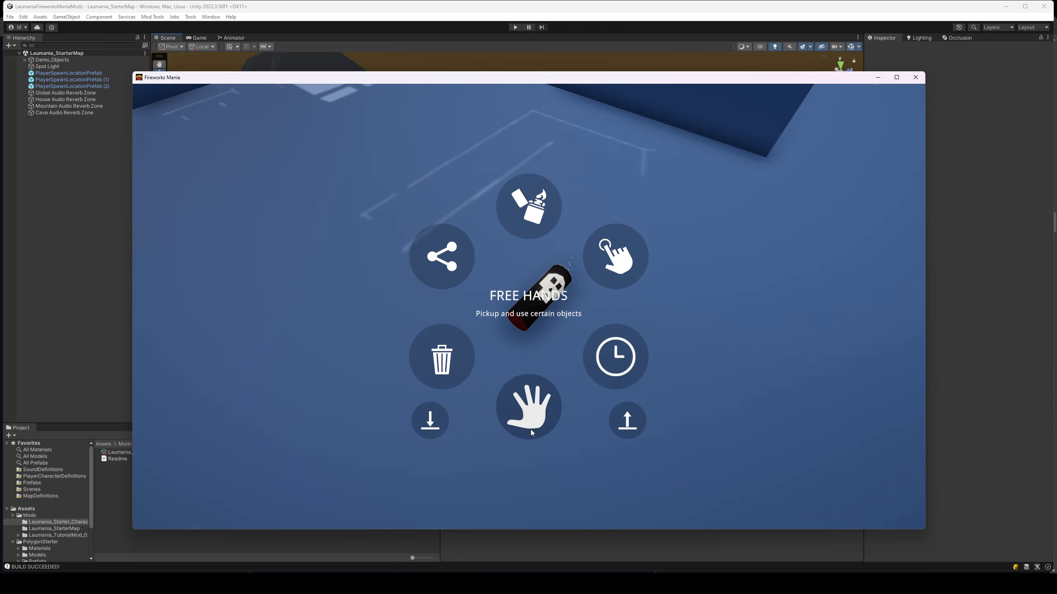
click(530, 429)
key(s)
key(a)
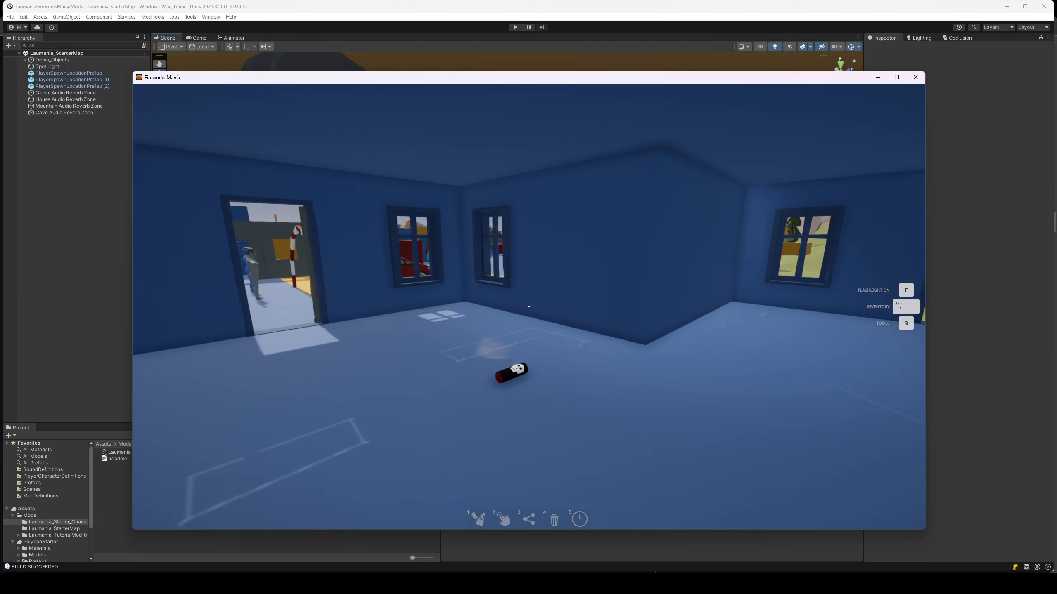
key(w)
key(s)
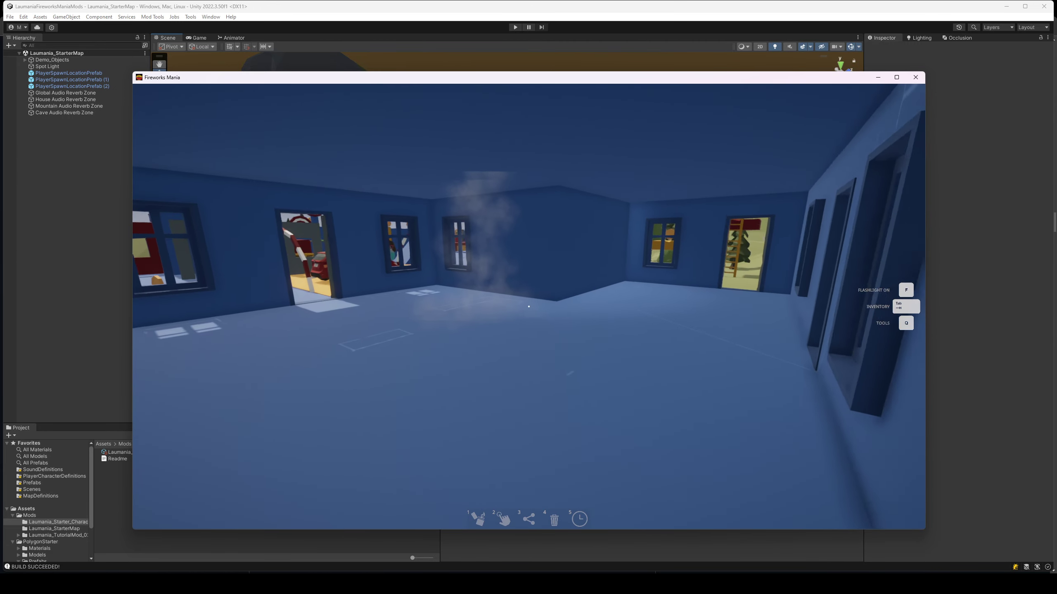
Walk in and out of the blue house repeatedly to compare the sound inside, at the doorway and outdoors
key(w)
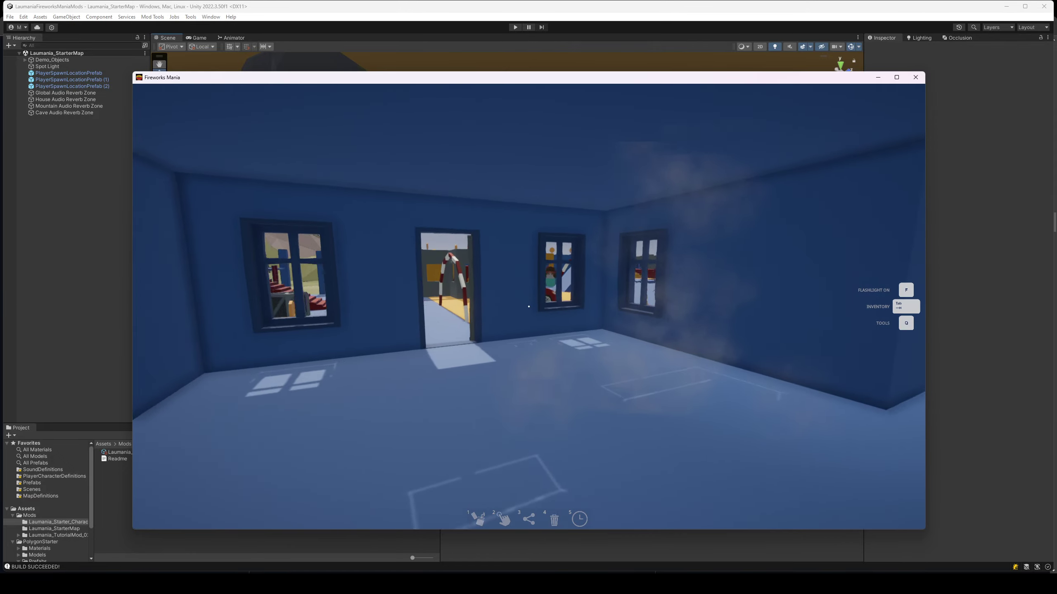
key(w)
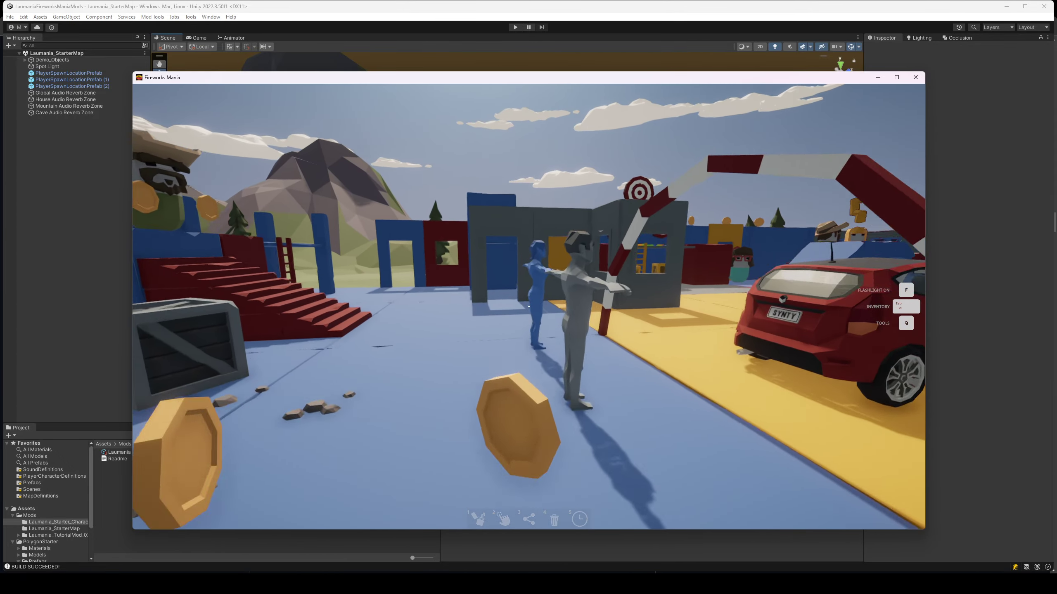
key(w)
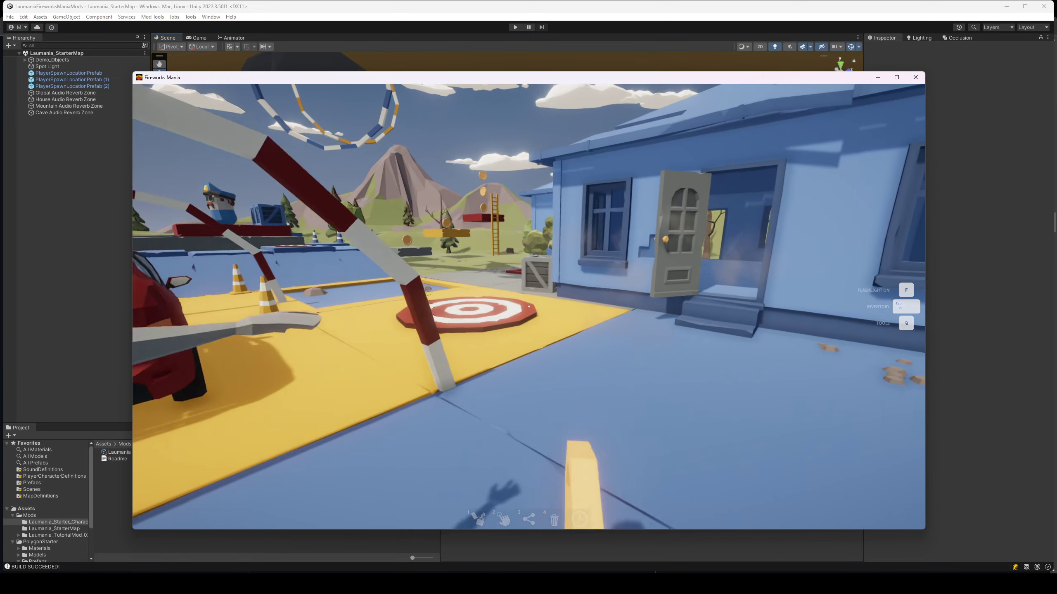
key(w)
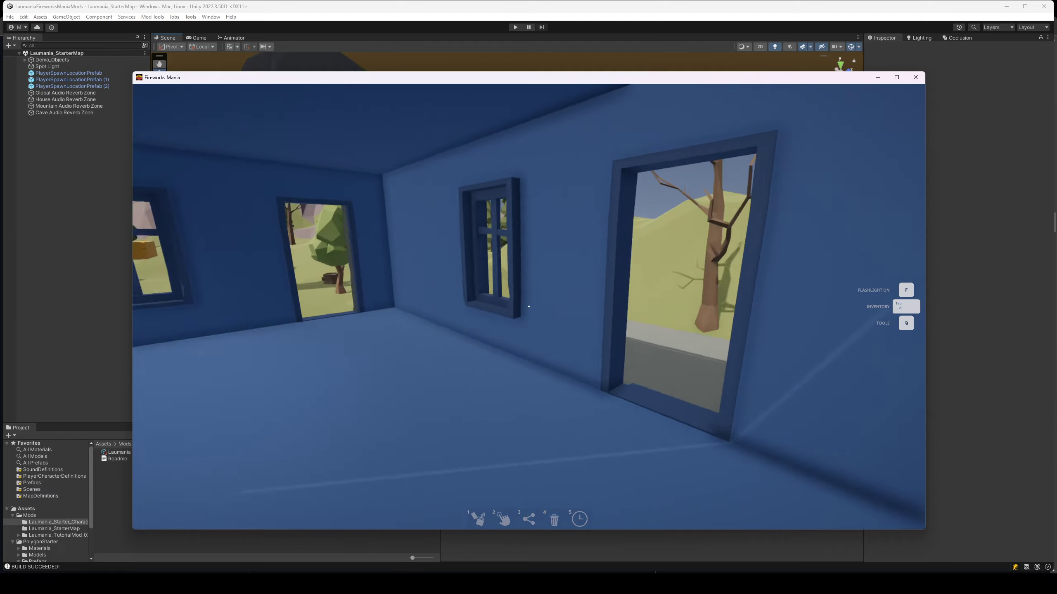
key(w)
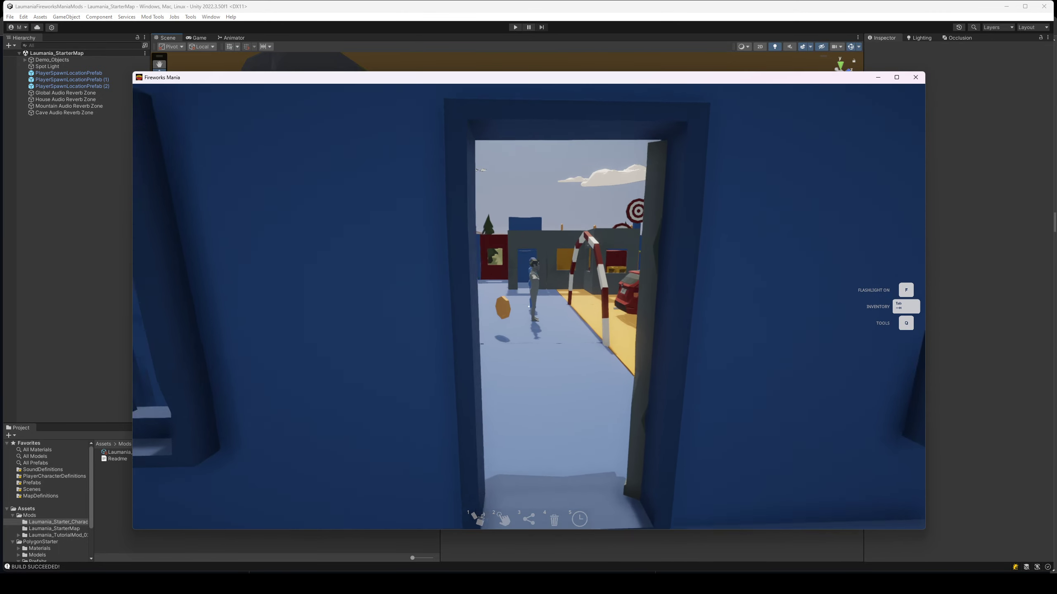
key(w)
key(s)
key(w)
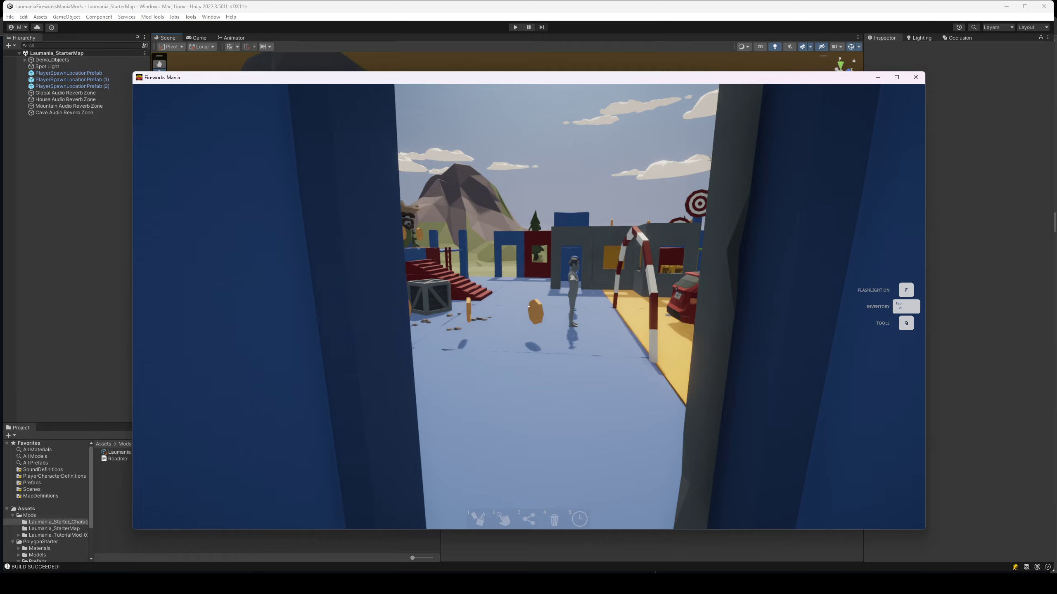
key(s)
key(w)
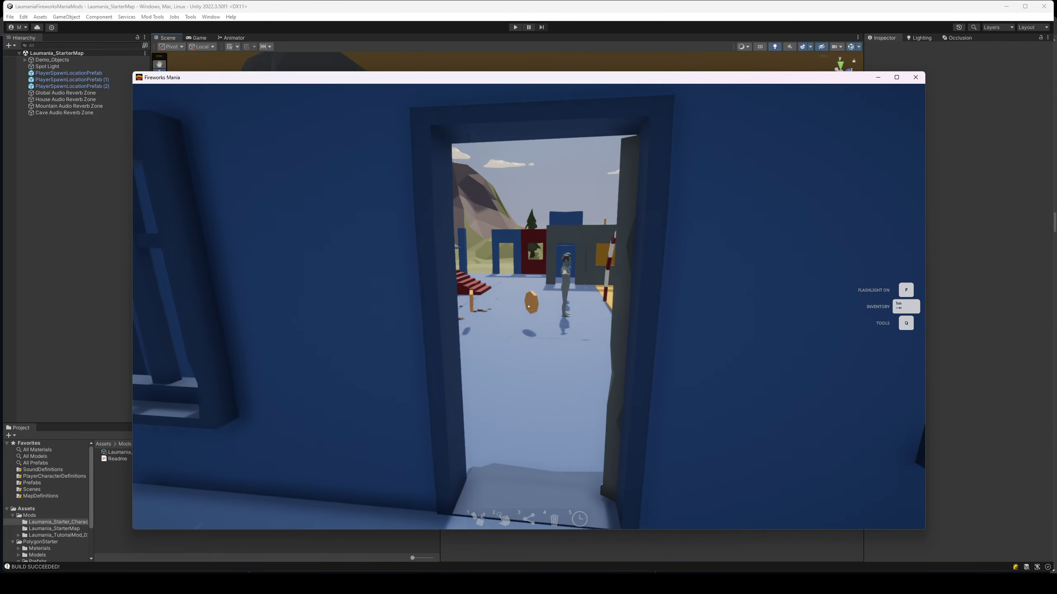
key(w)
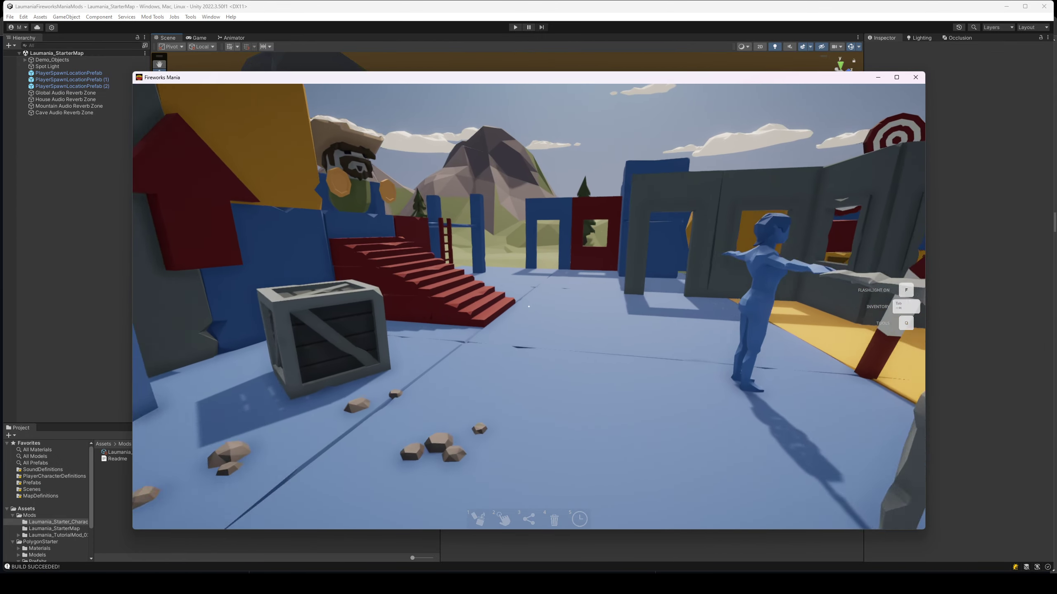
key(w)
key(w)
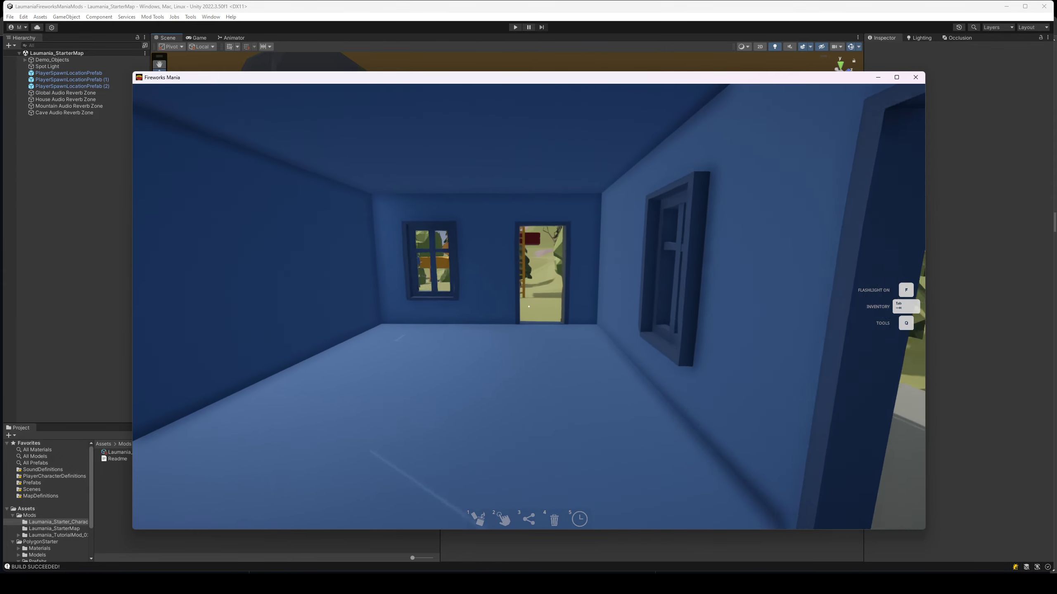
Leave the house by the side door and climb to the top of the mountain overlooking the play area
key(w)
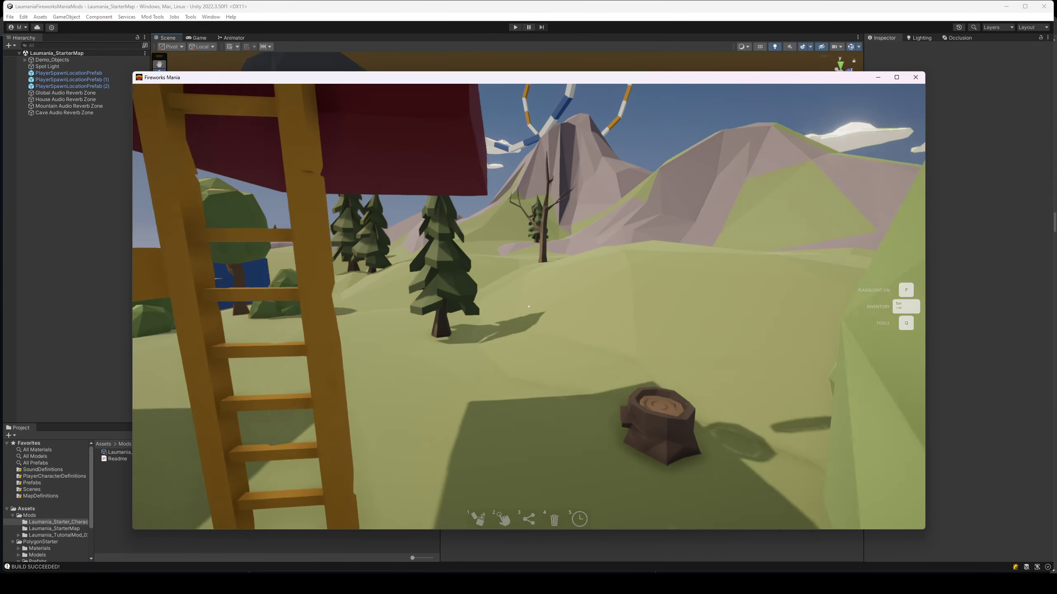
key(w)
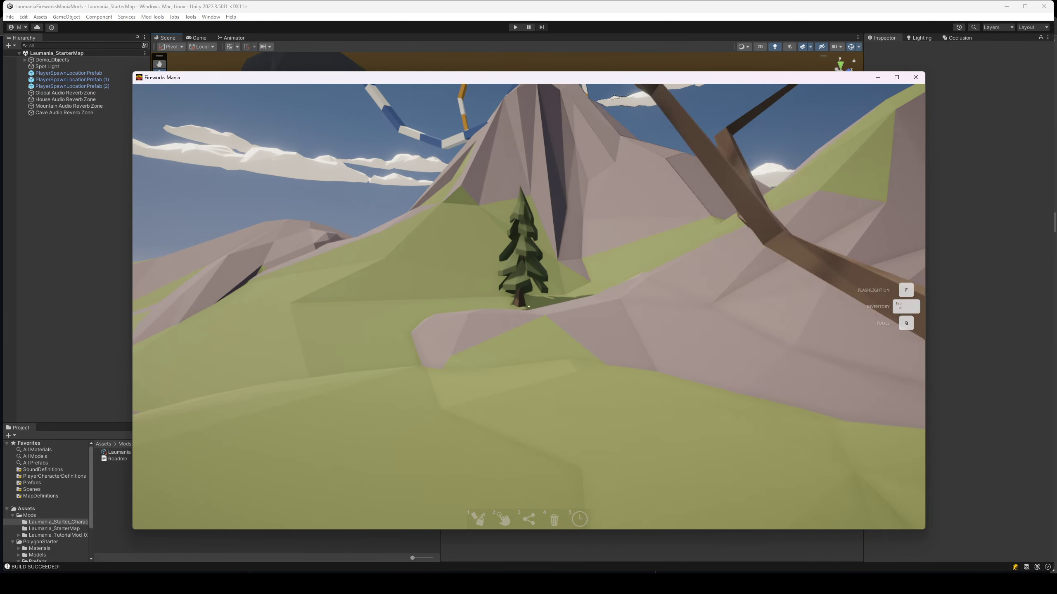
key(w)
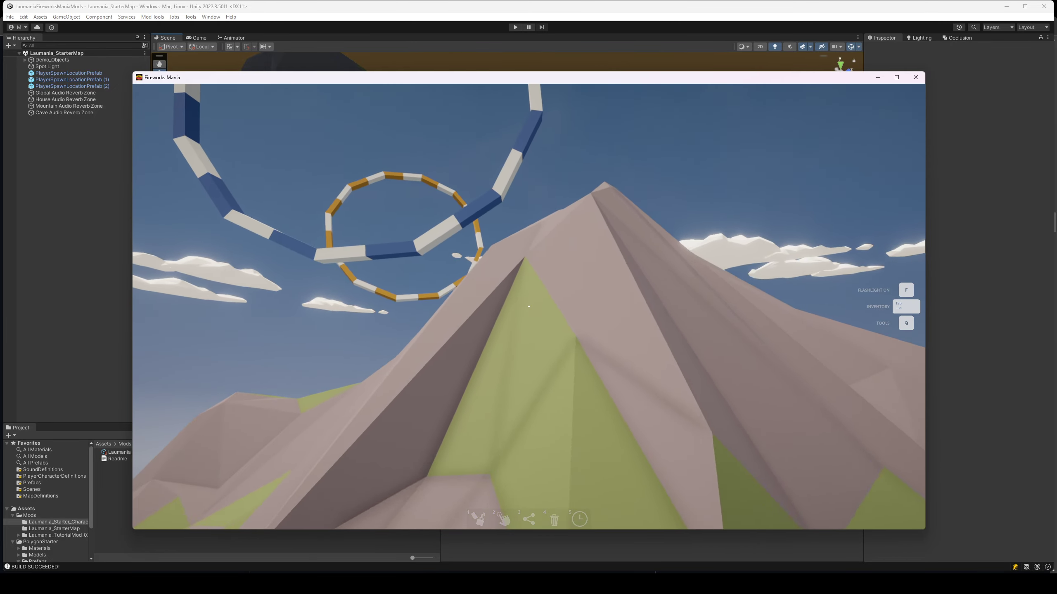
key(w)
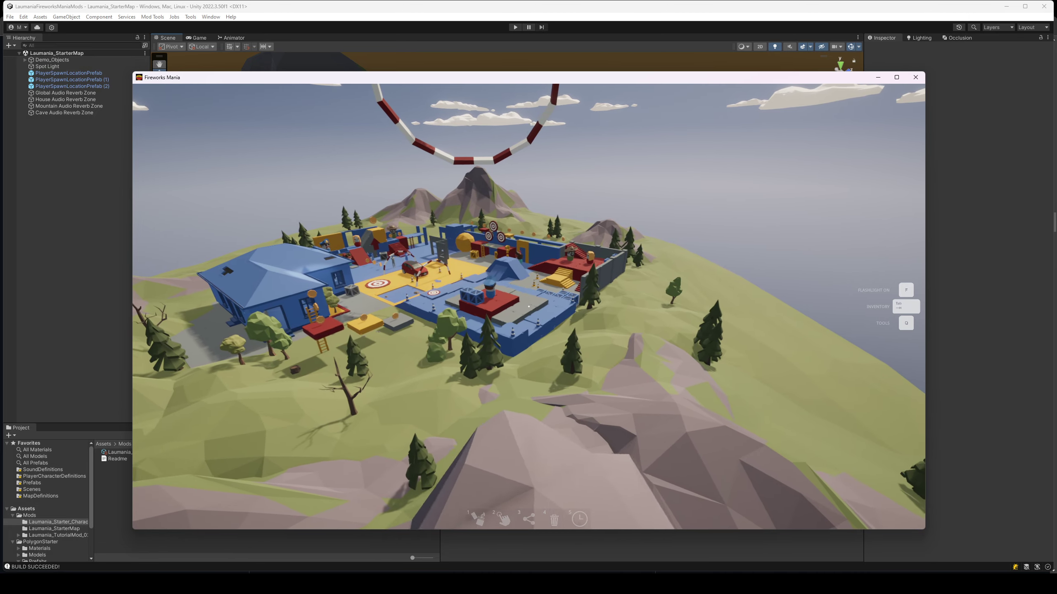
Spawn a Doom Boom firecracker on the mountain peak, switch to Free Hands and back away to hear the explosion
key(Tab)
click(322, 154)
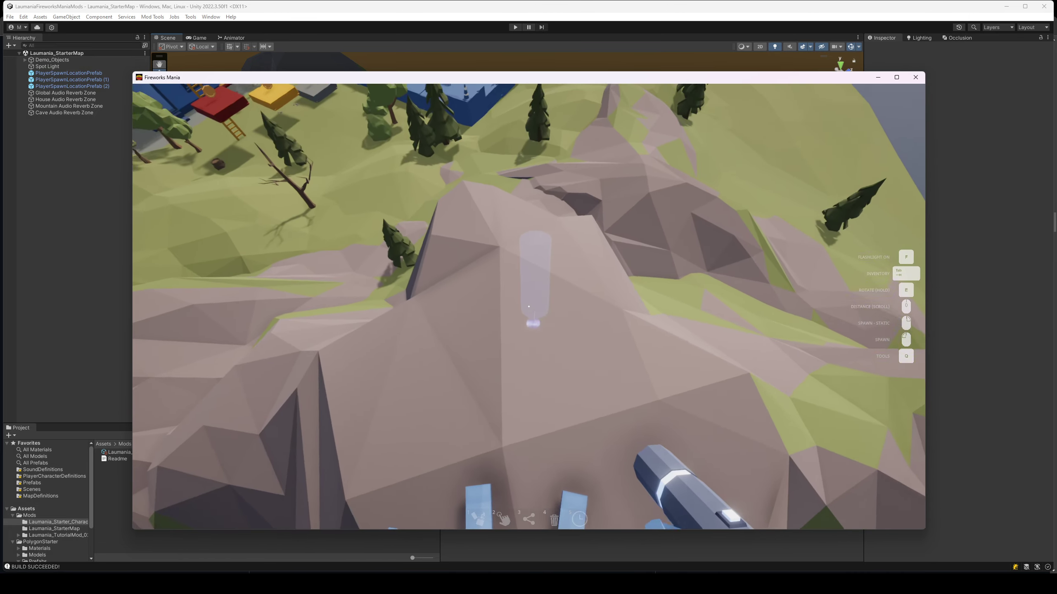
click(528, 306)
key(q)
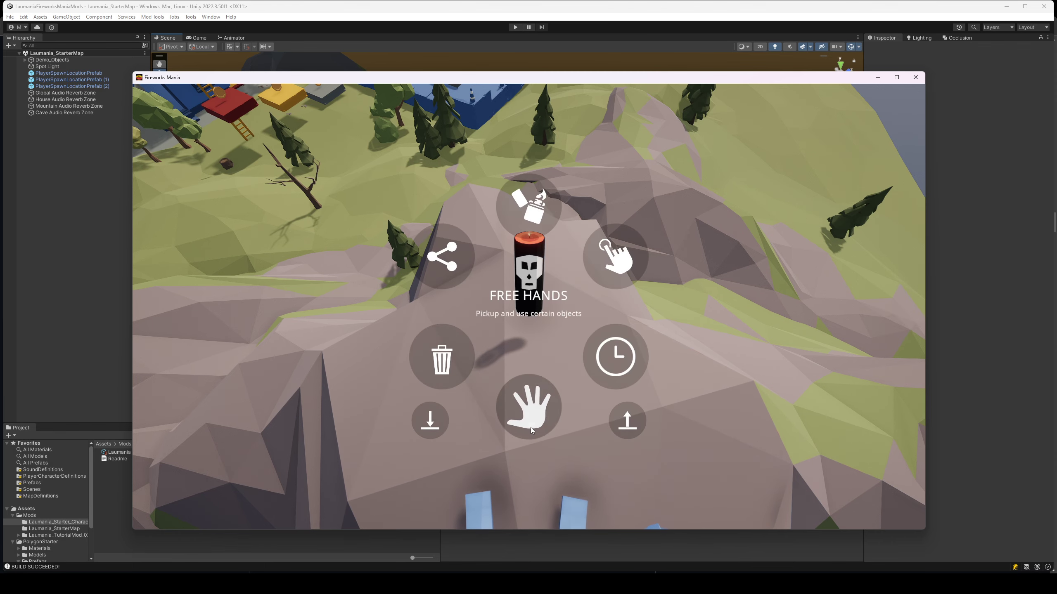
click(531, 428)
key(q)
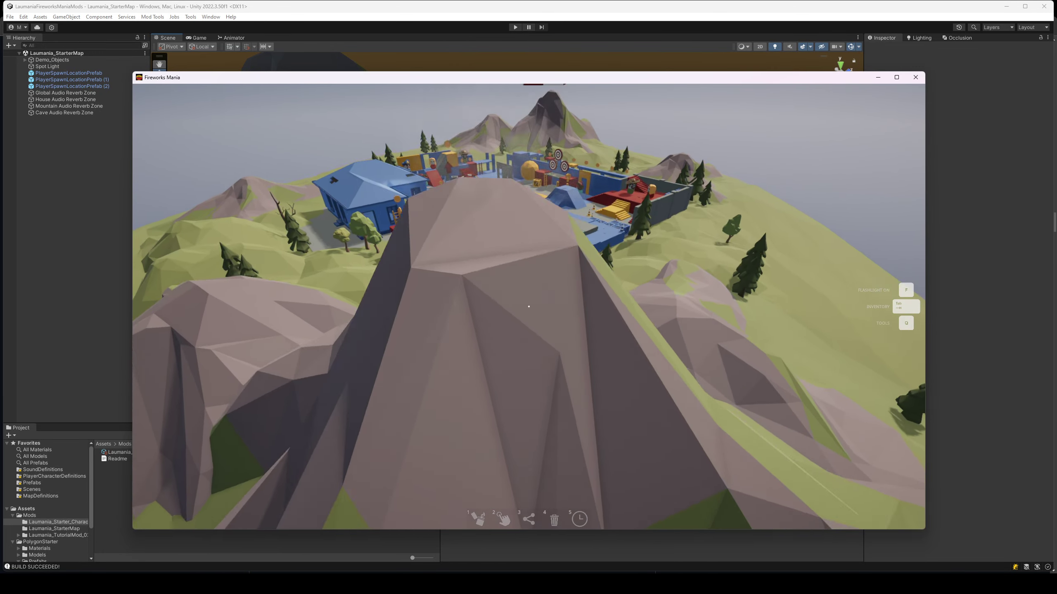
Descend the mountain and cross the play area past the red car toward the mountains on the far side
key(w)
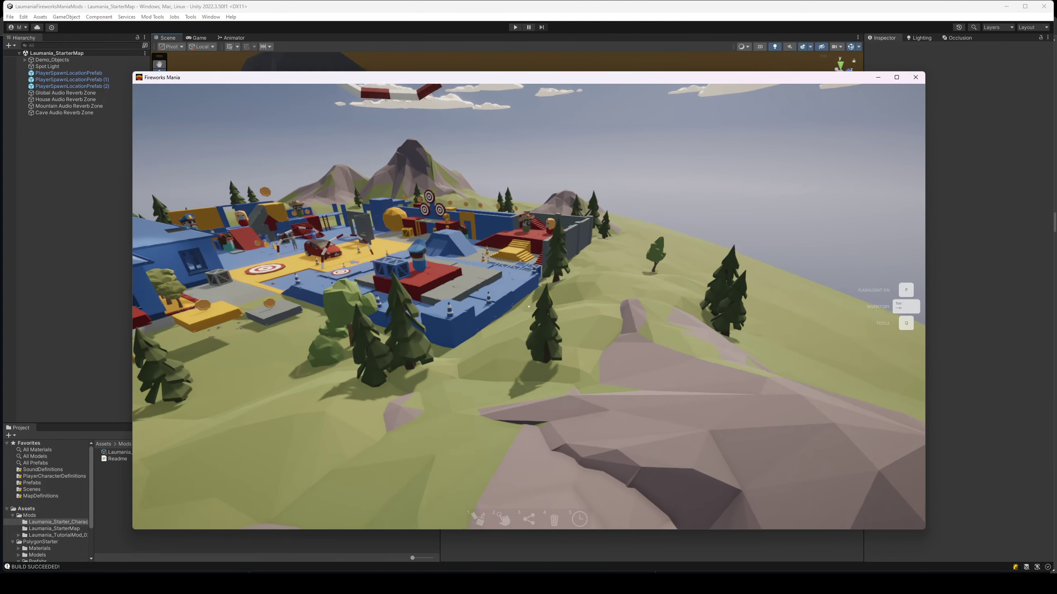
key(w)
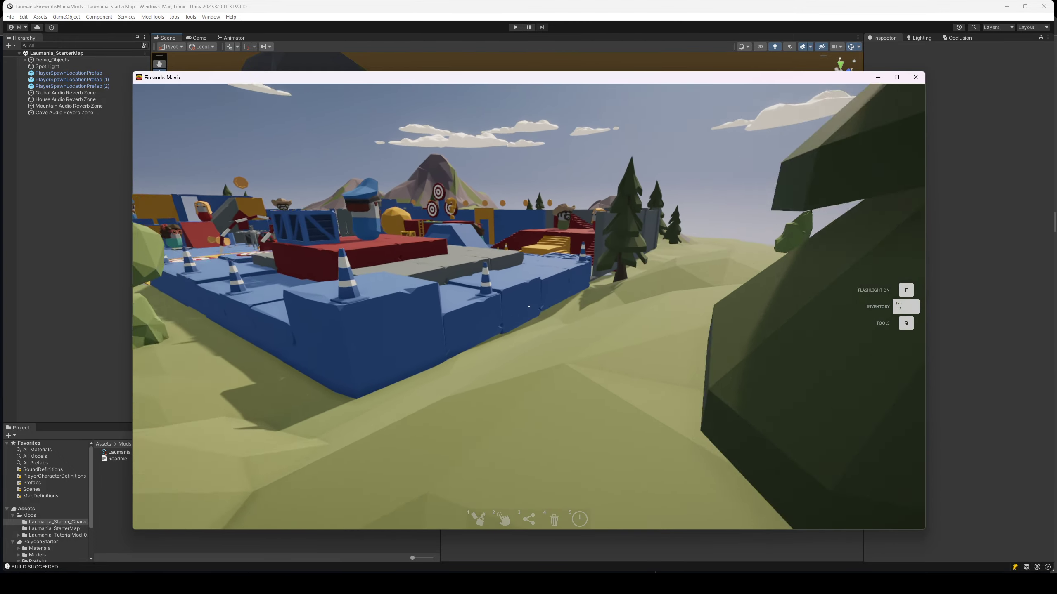
key(space)
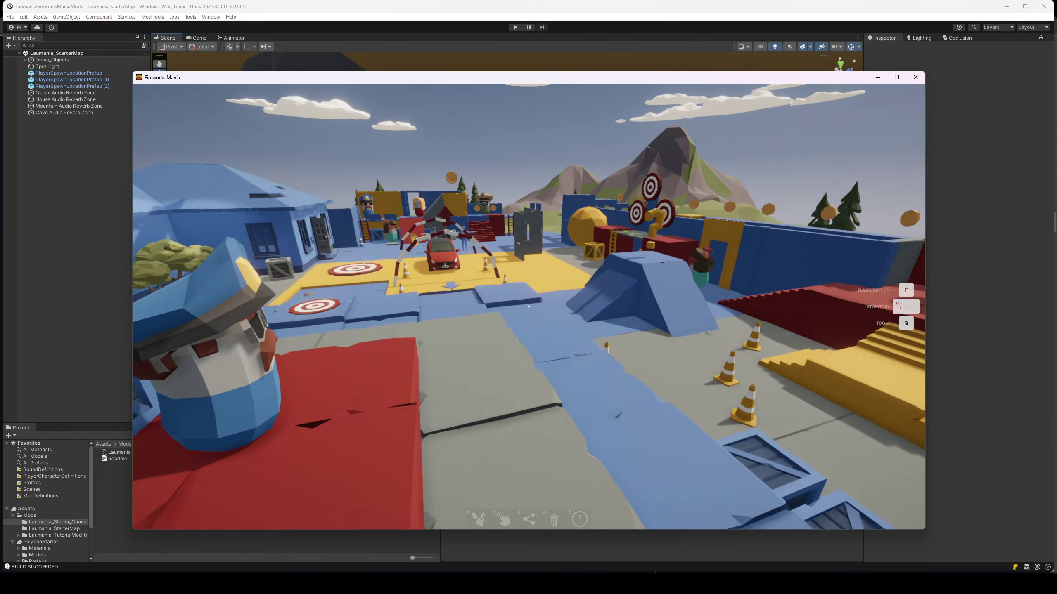
key(w)
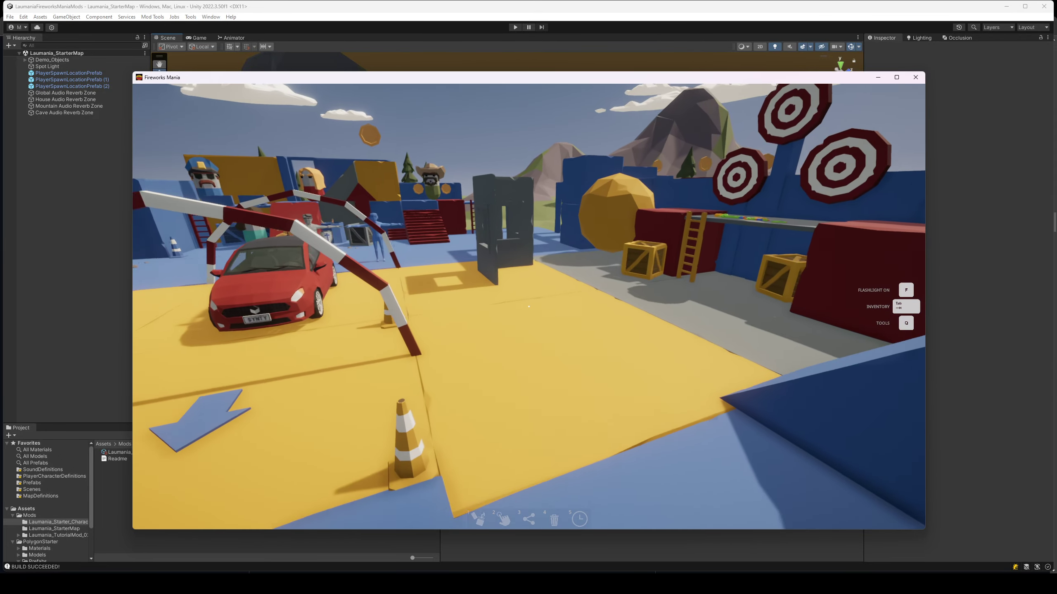
key(w)
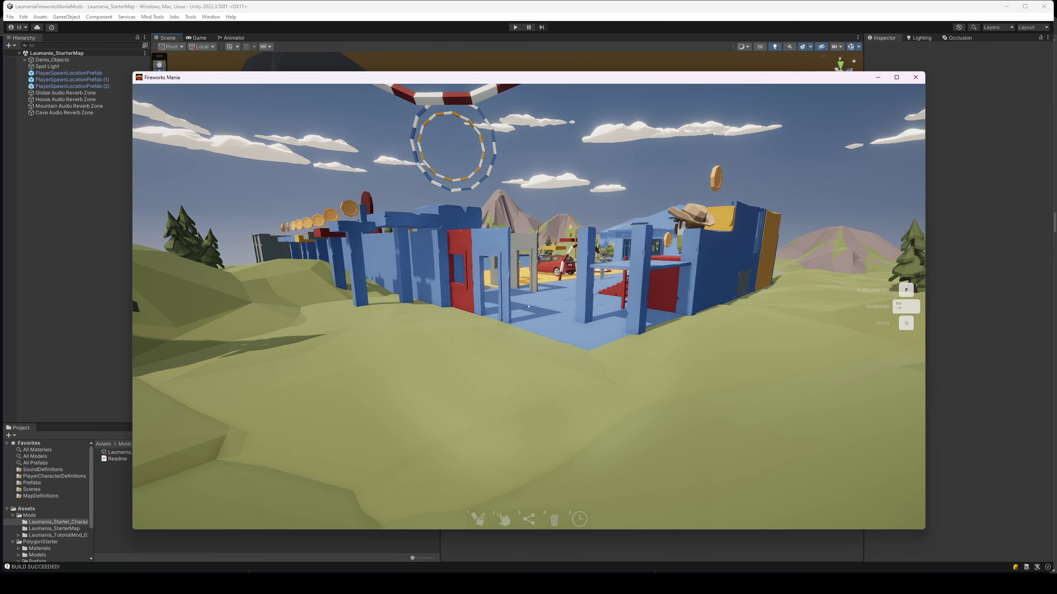
Return from the far hillside through the blue pillars, pass the red car and enter the blue house
key(w)
key(w)
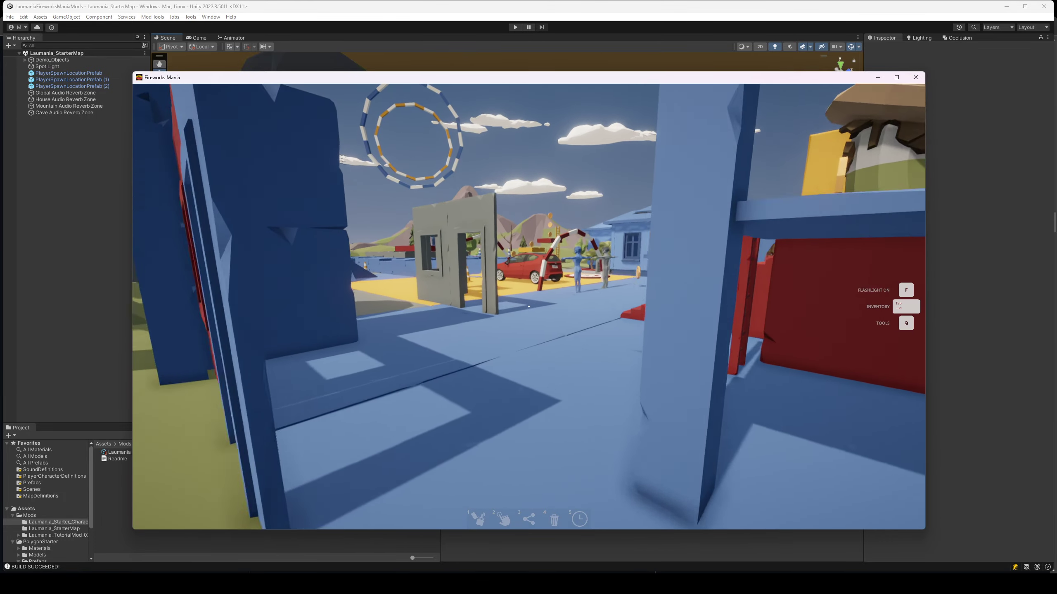
key(w)
key(f)
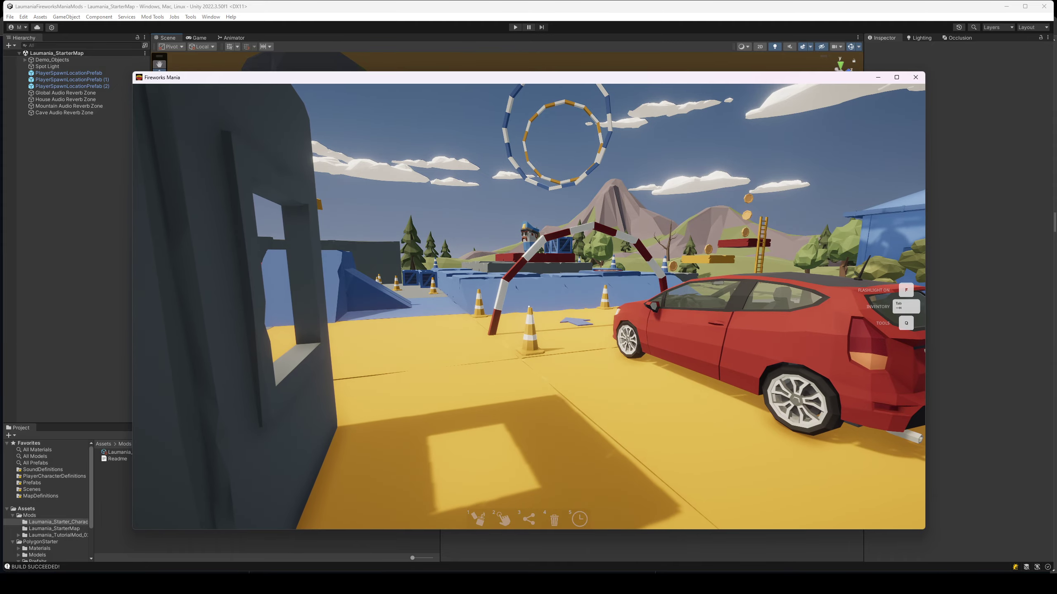
key(w)
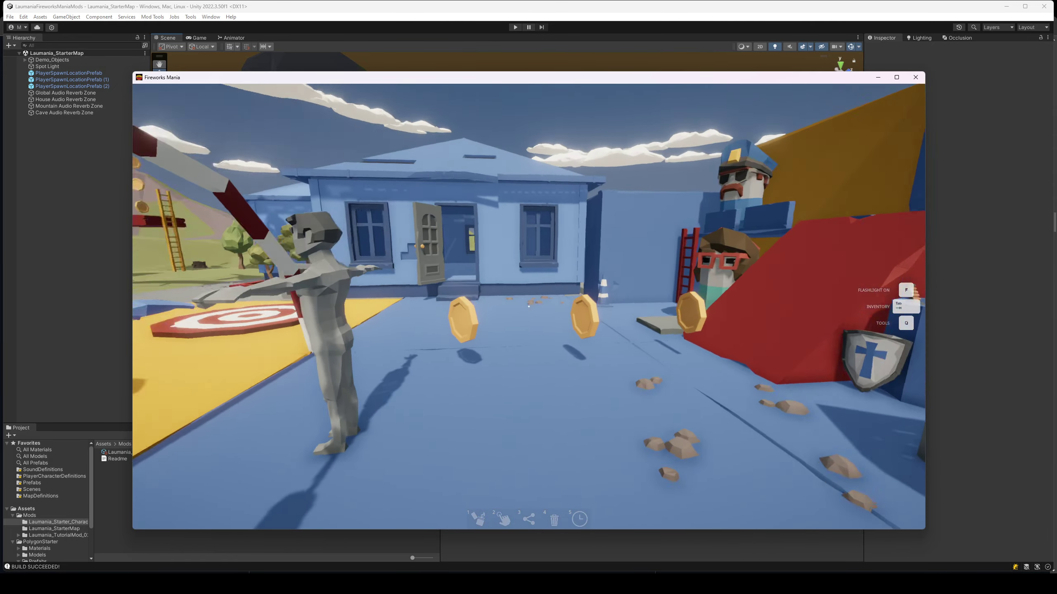
key(f)
key(w)
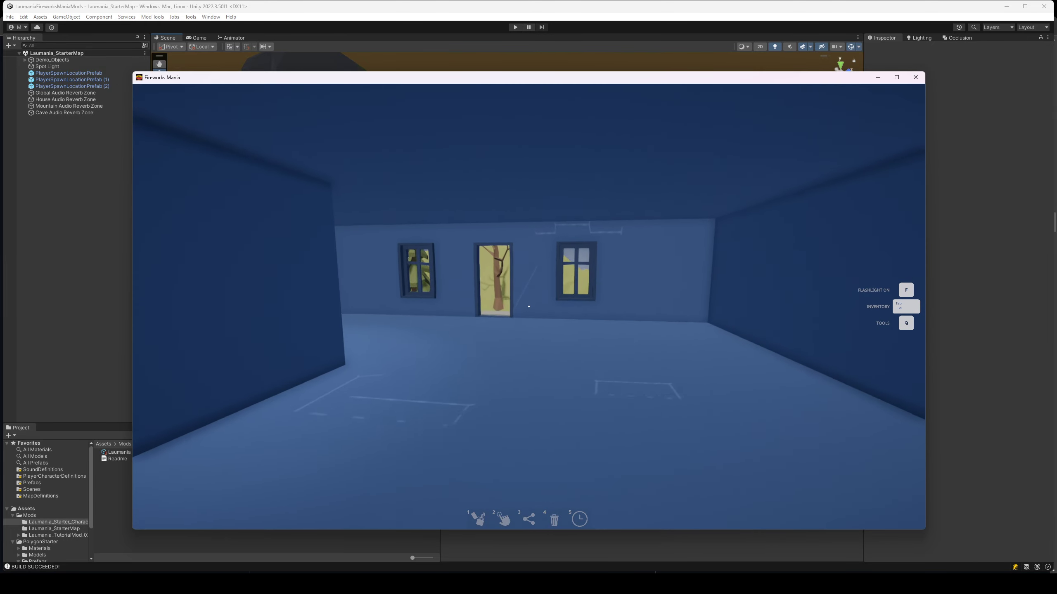
Listen to the indoor sound of the blue house, leave by the side door and return to the mountain top
key(f)
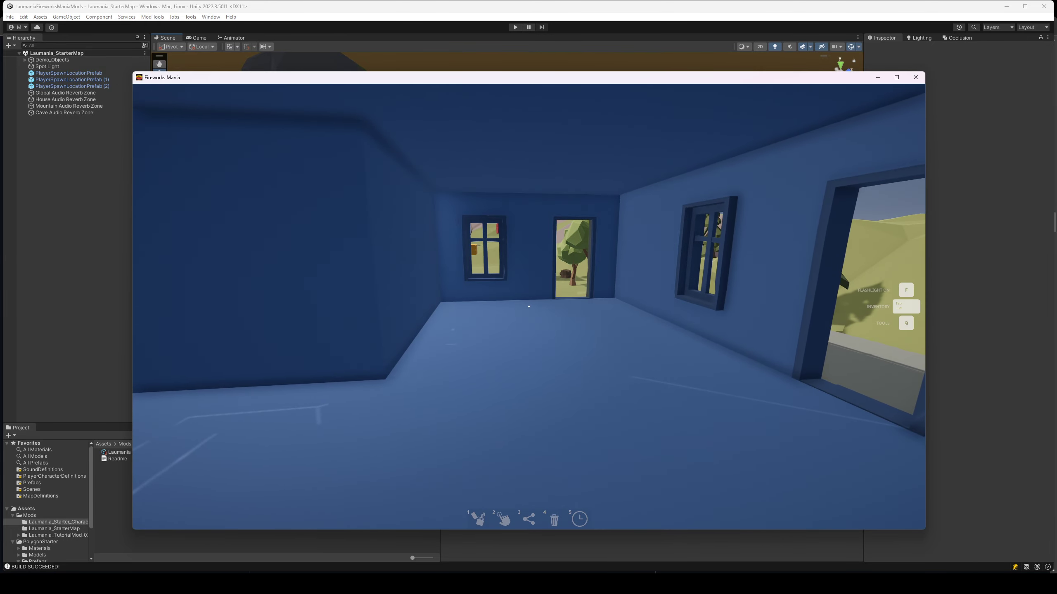
key(f)
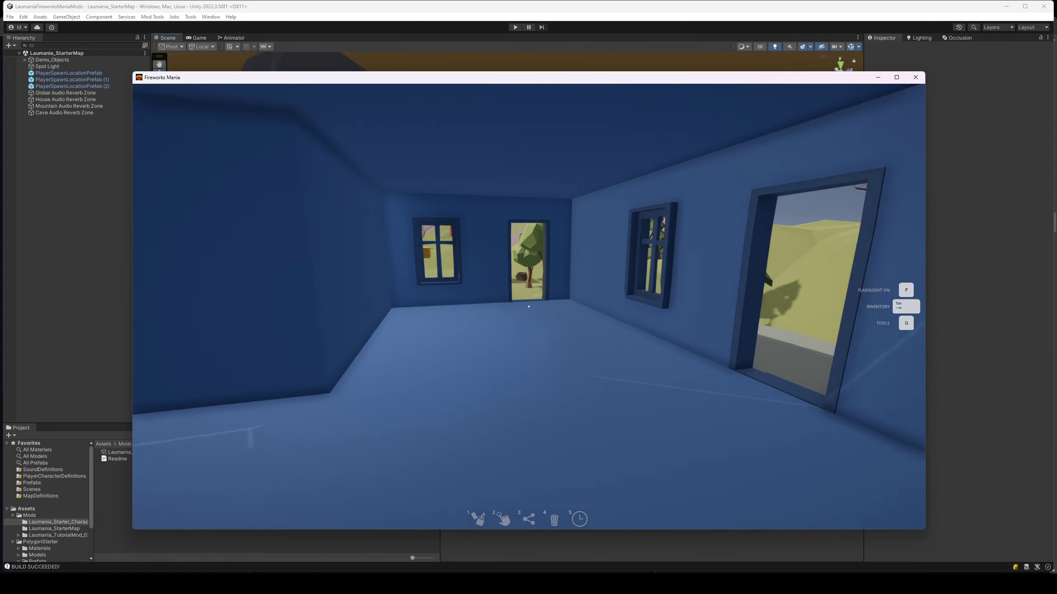
key(w)
key(w)
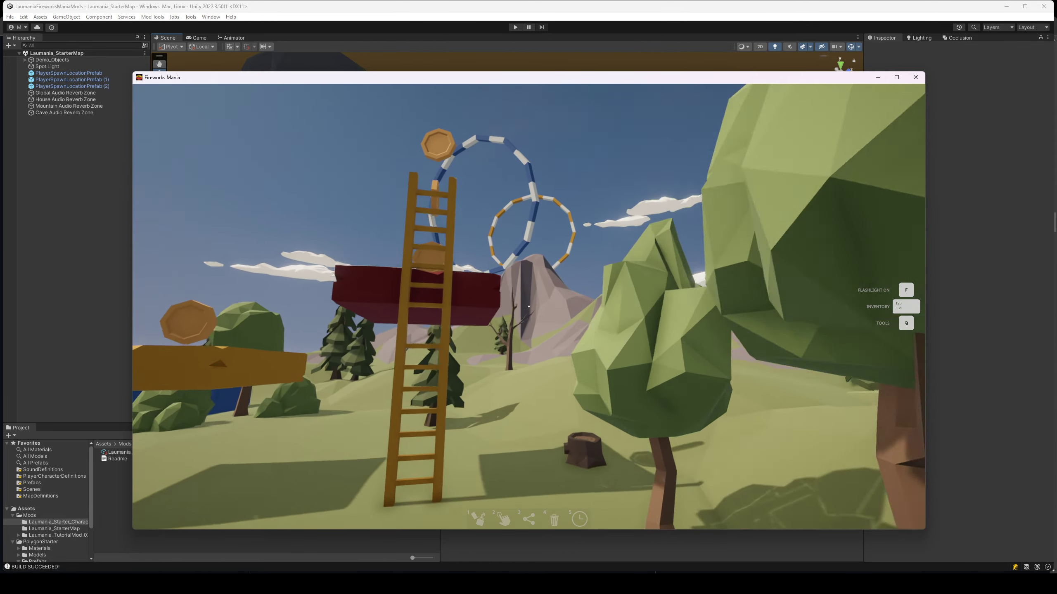
key(f)
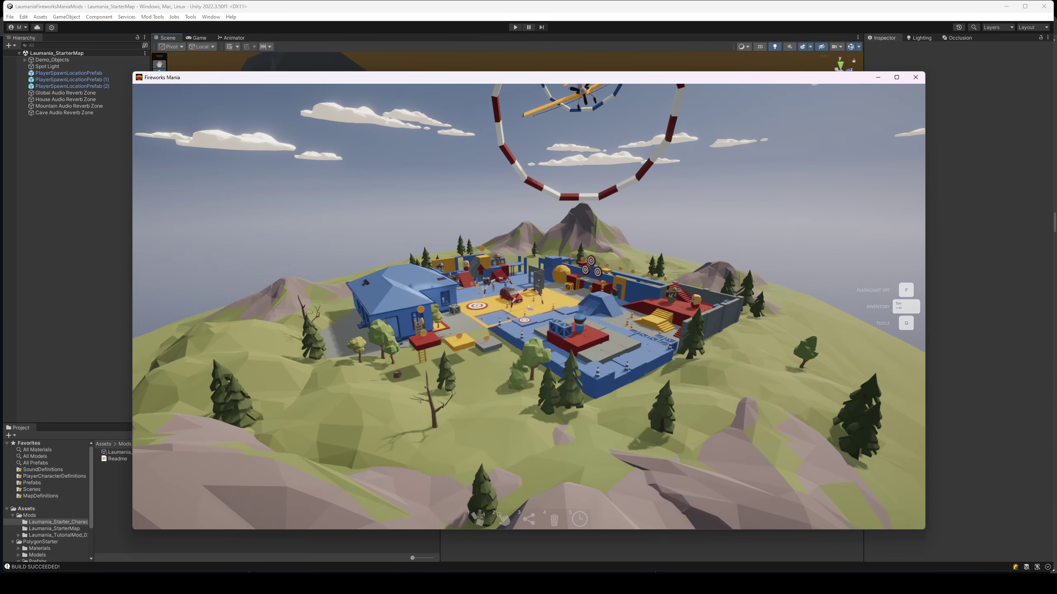
Compare the outdoor sound in the open play area and on the hill behind the blue wall
key(f)
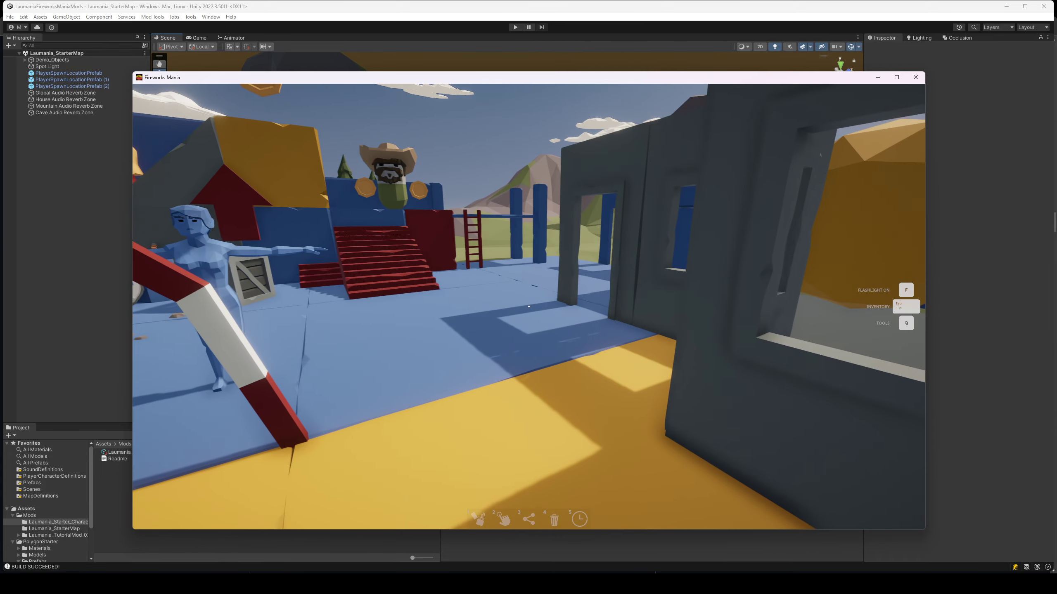
key(s)
key(a)
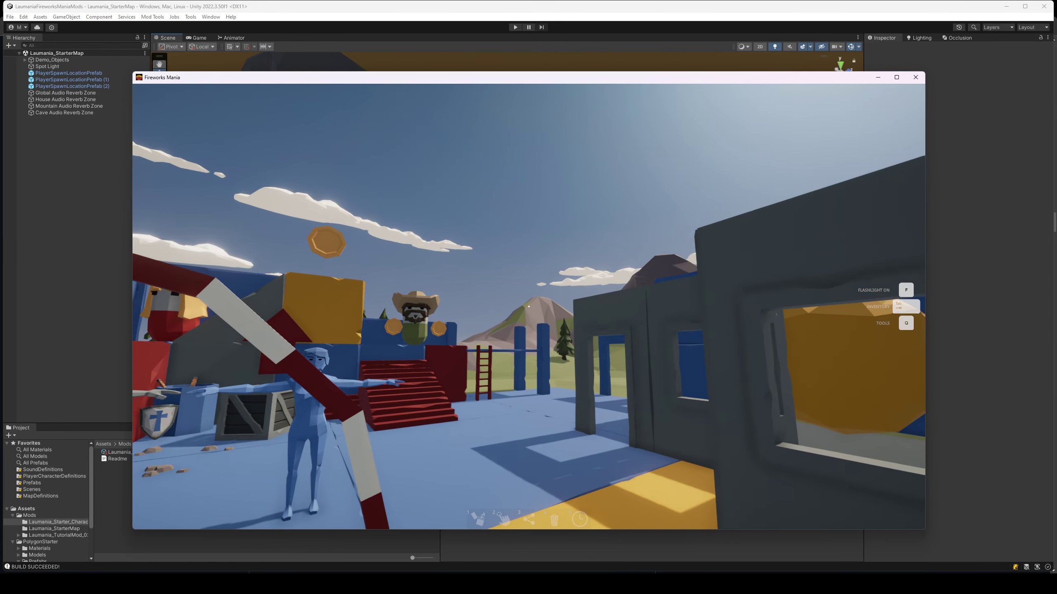
key(r)
key(r)
key(r)
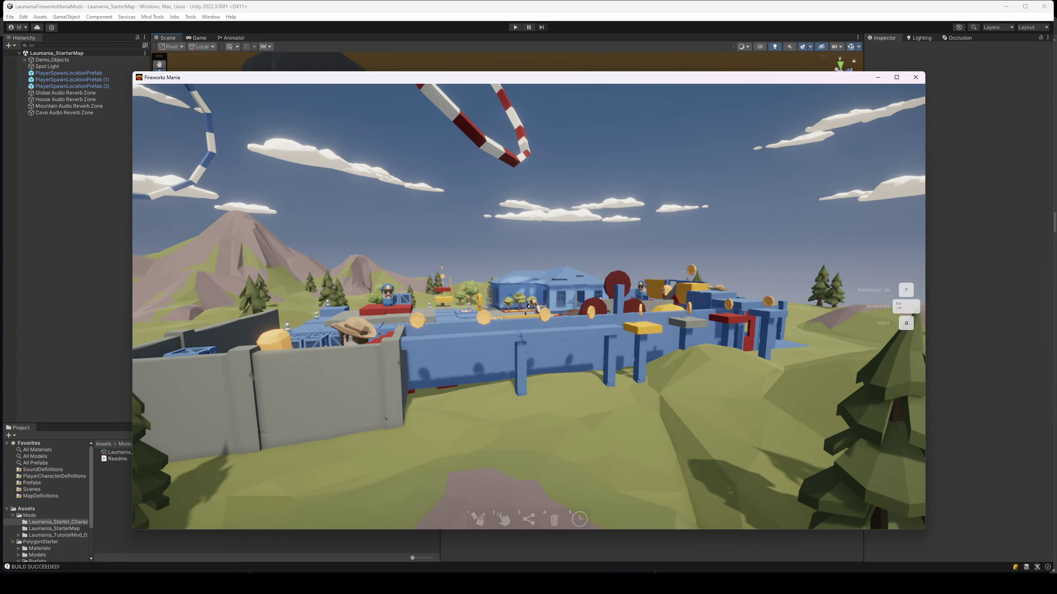
key(r)
key(w)
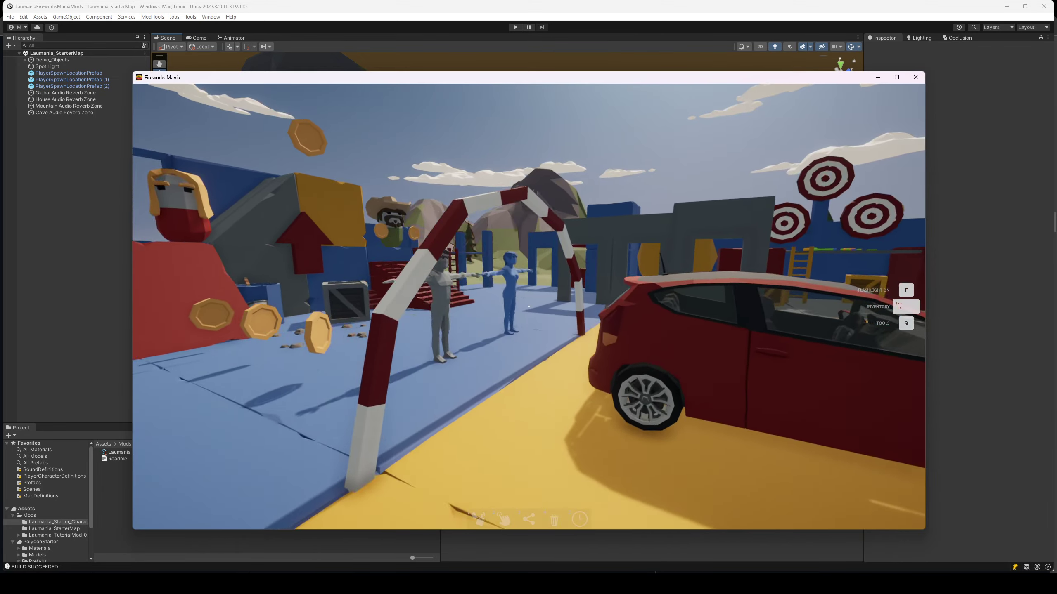
key(d)
key(w)
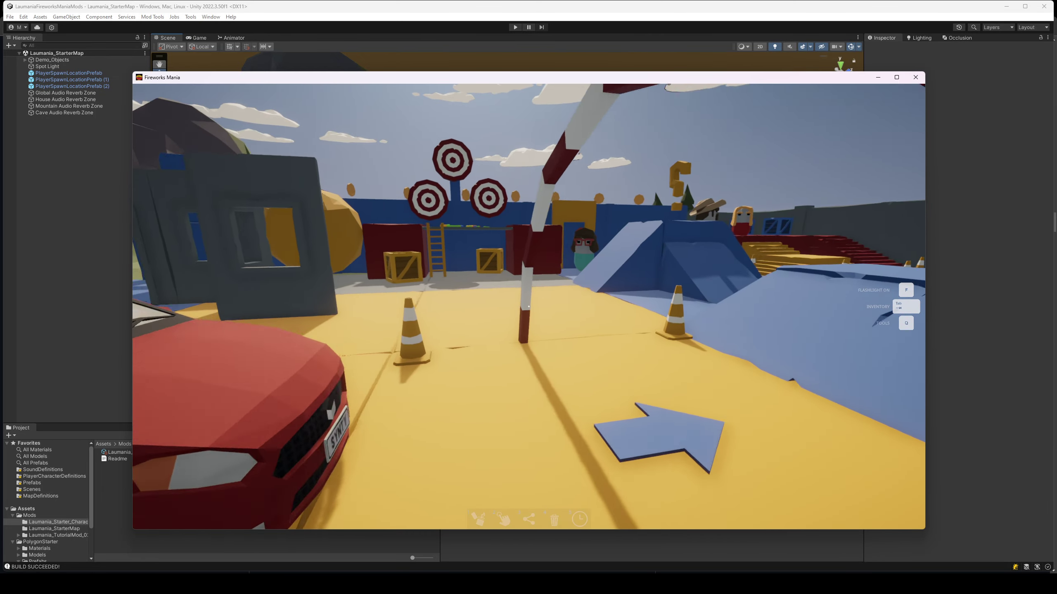
key(f)
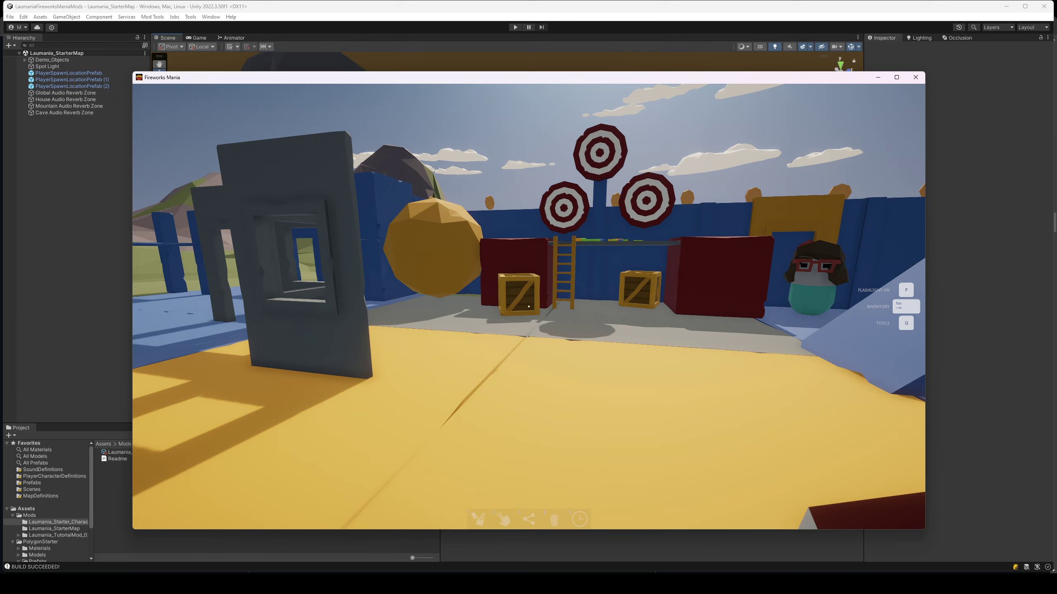
key(w)
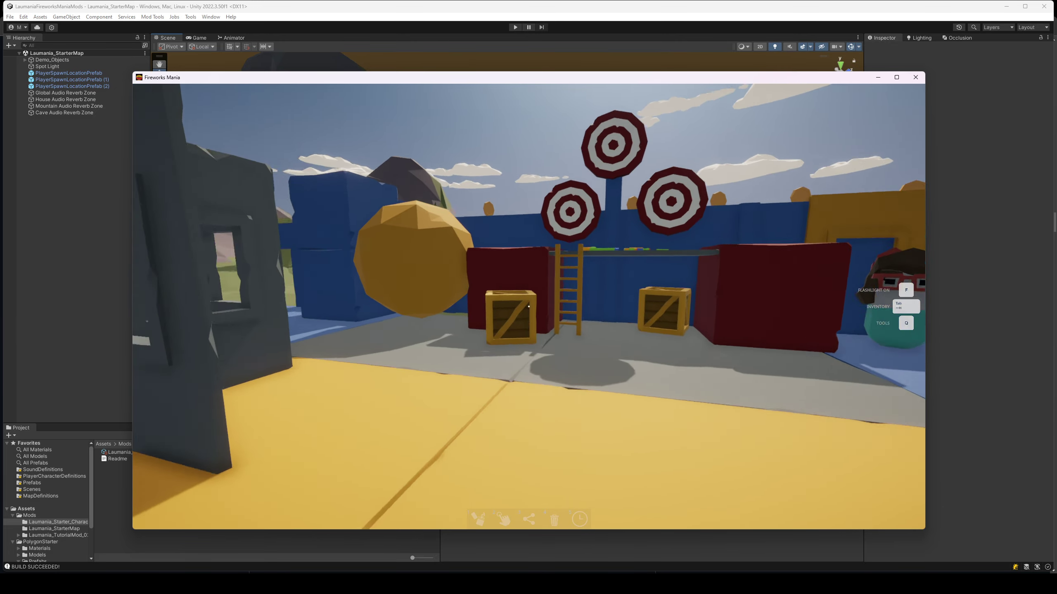
key(s)
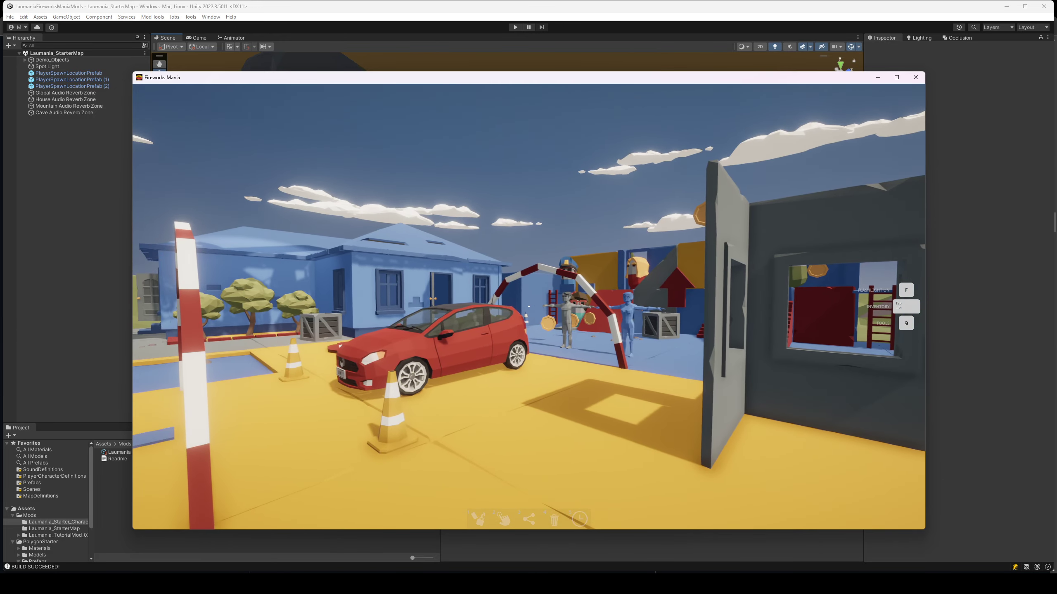
key(s)
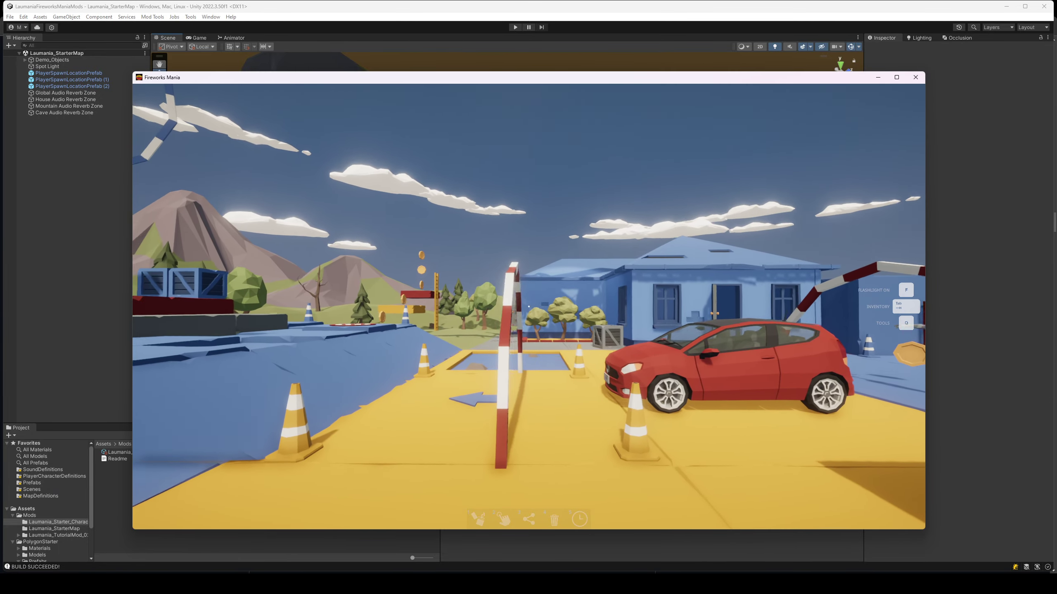
key(a)
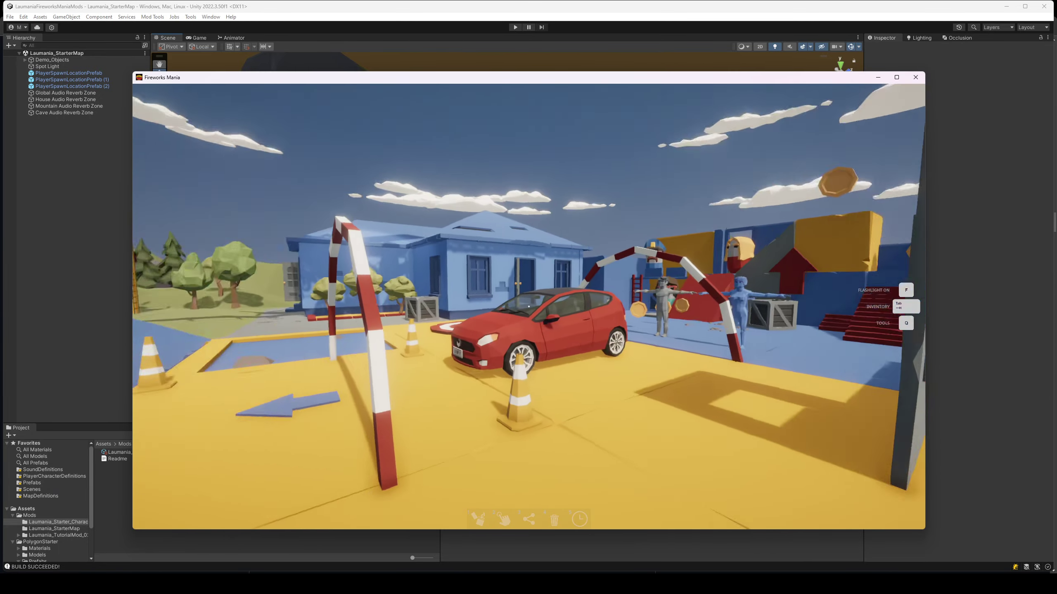
key(w)
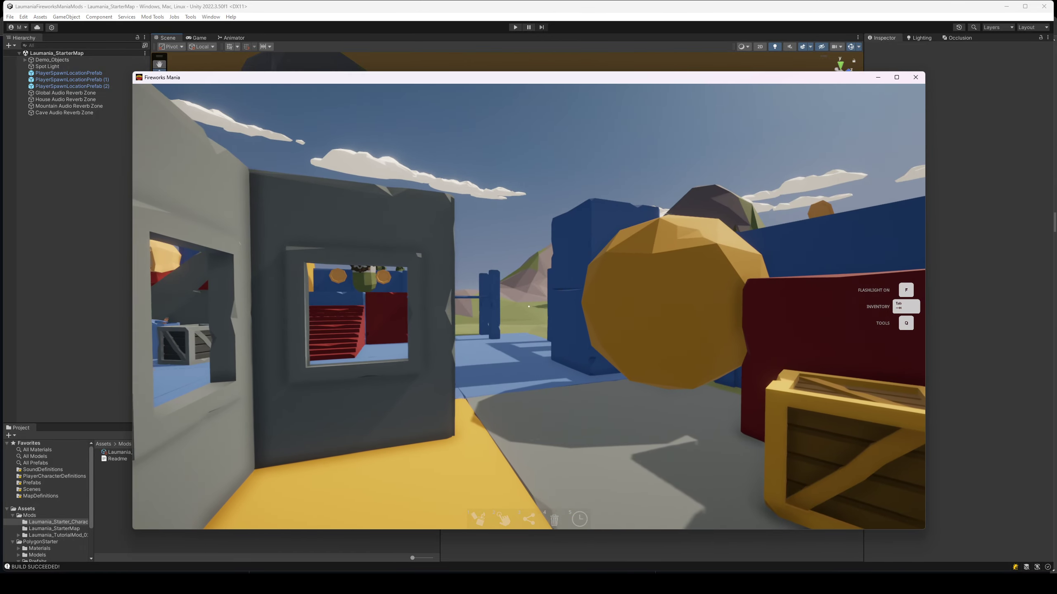
key(w)
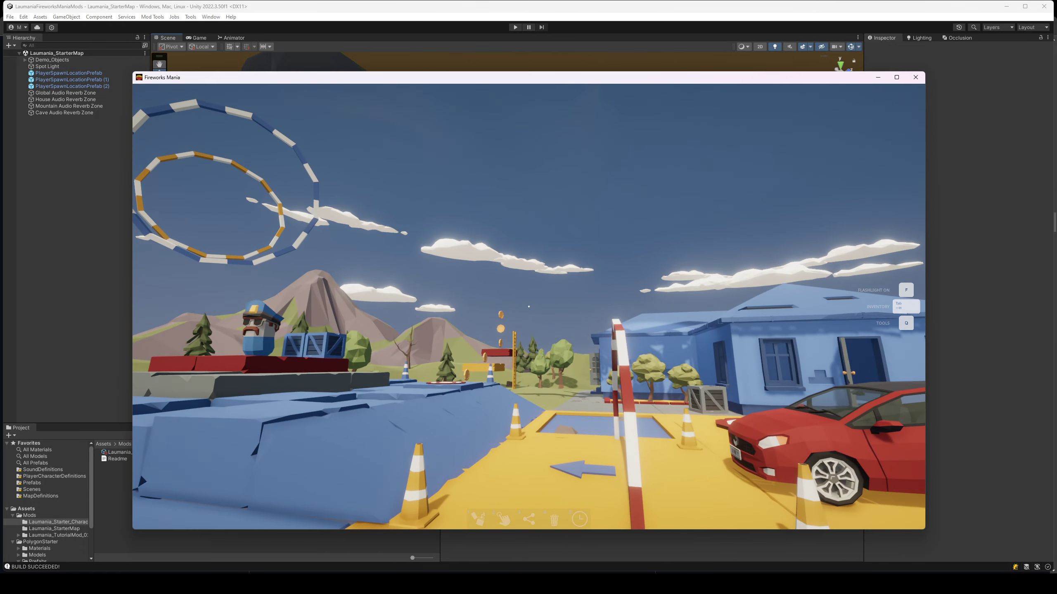
key(d)
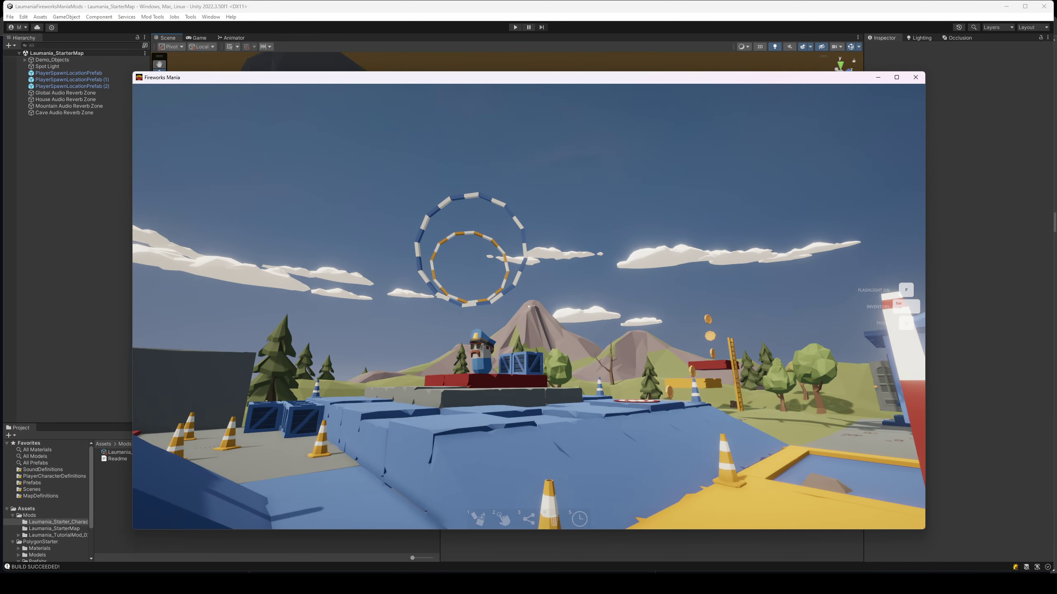
key(d)
key(w)
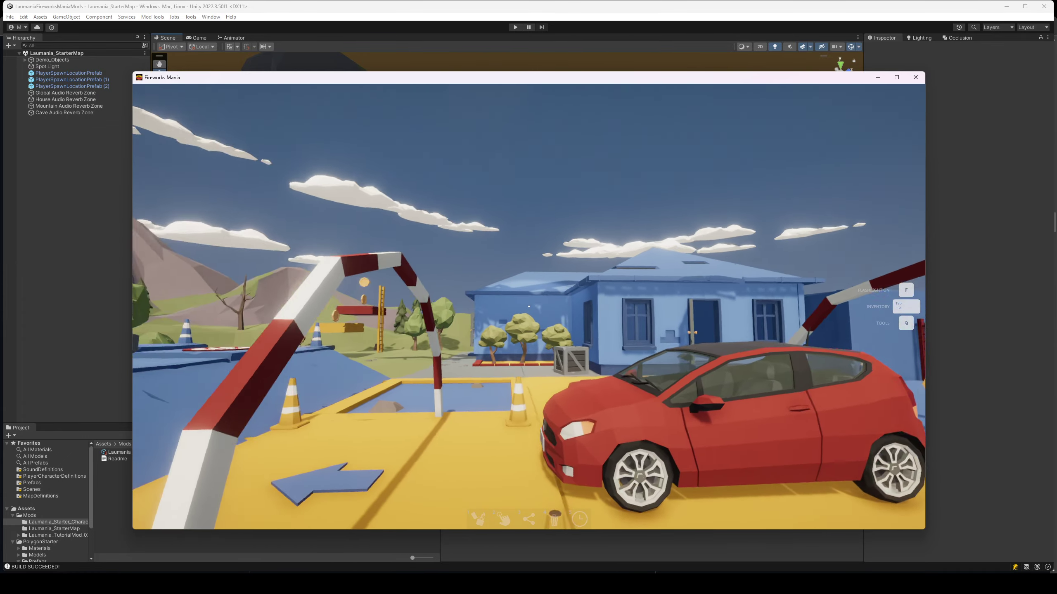
Walk through the front door into the blue house and back out to the play area to compare the reverb
key(w)
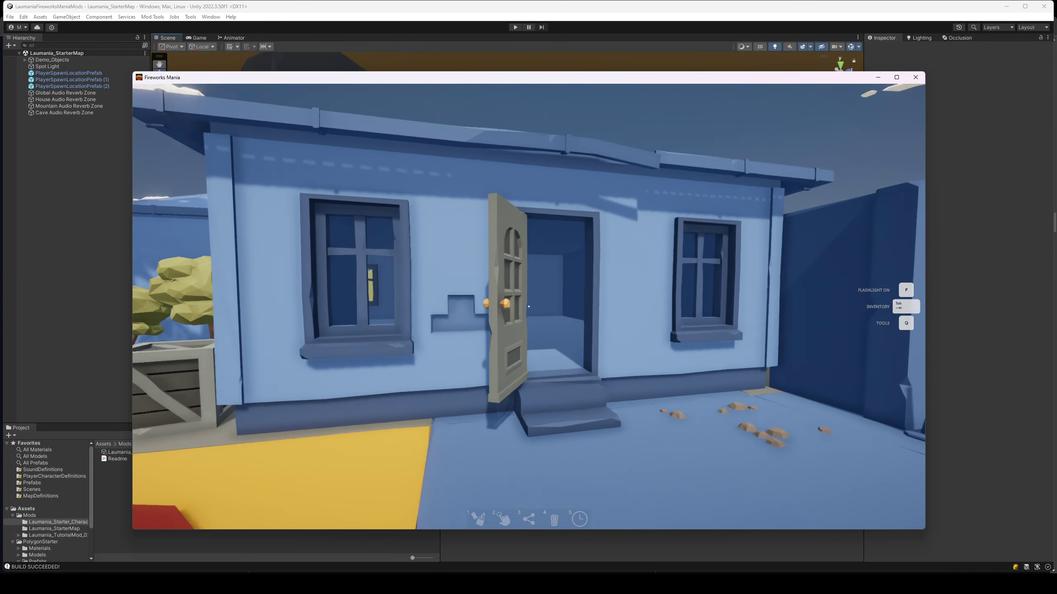
key(w)
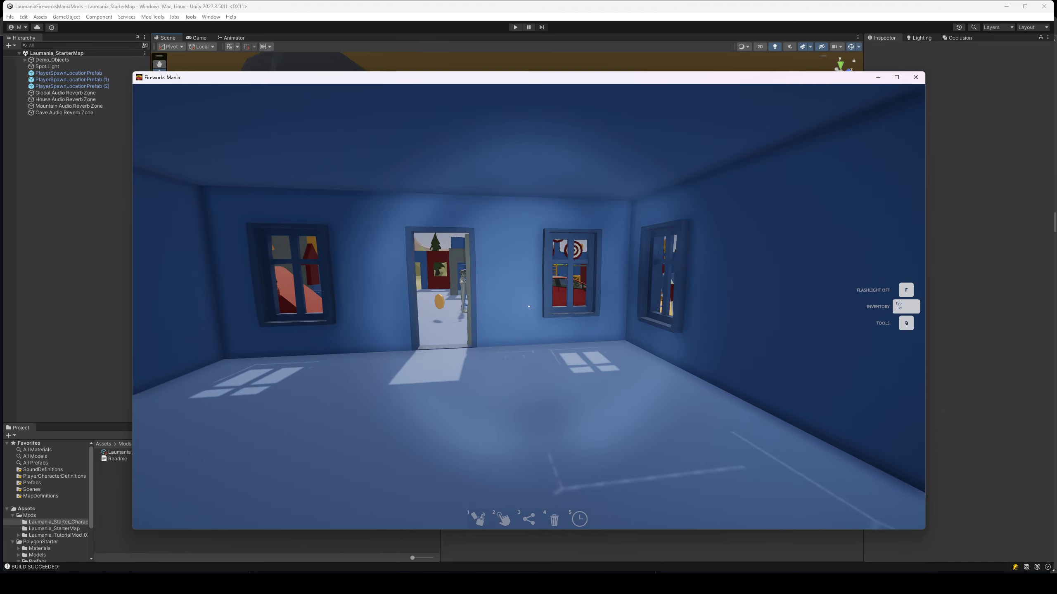
key(w)
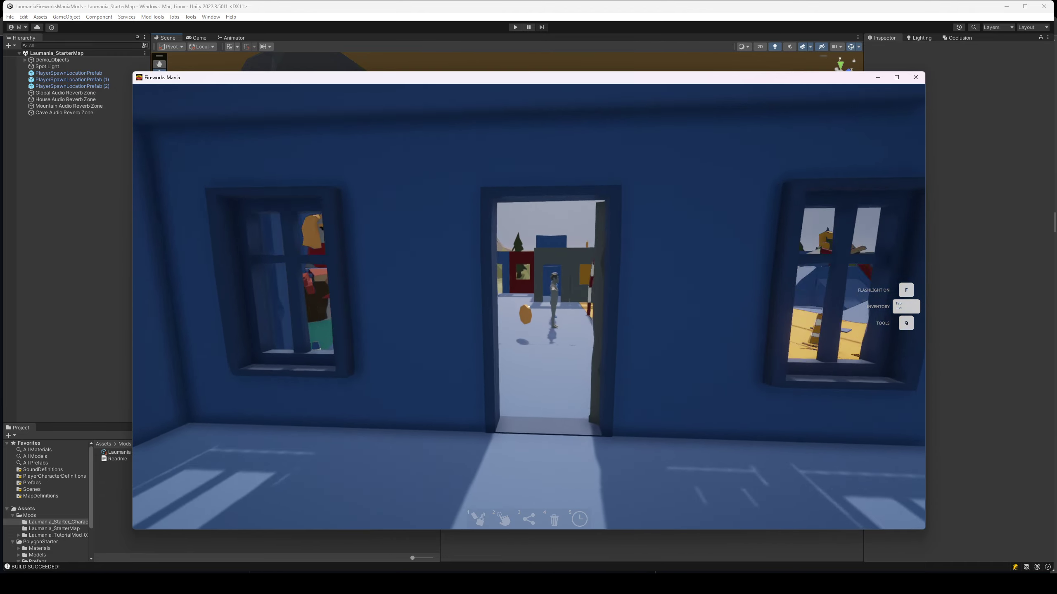
key(s)
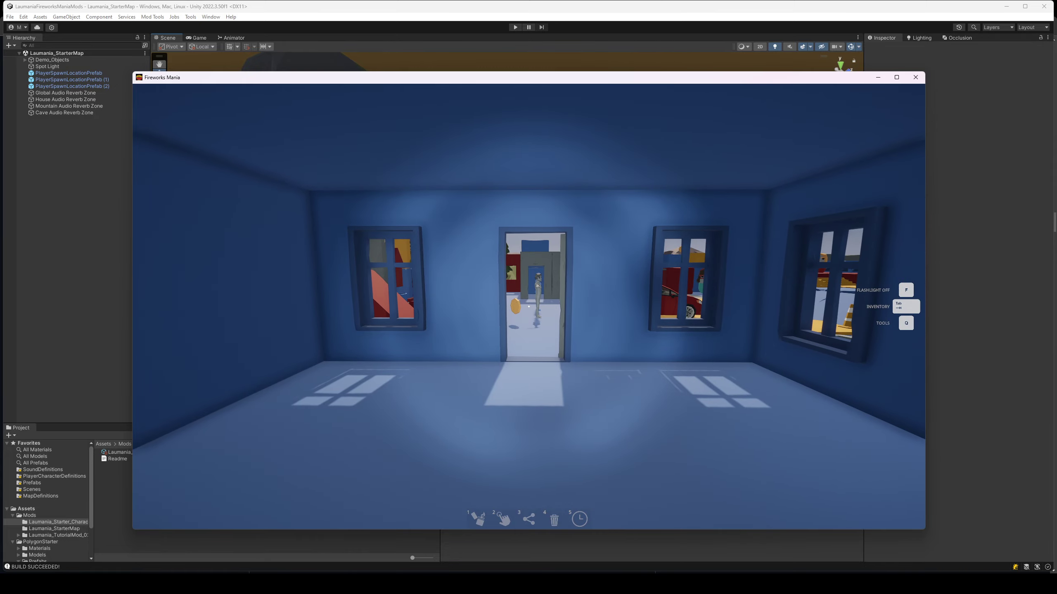
key(f)
key(w)
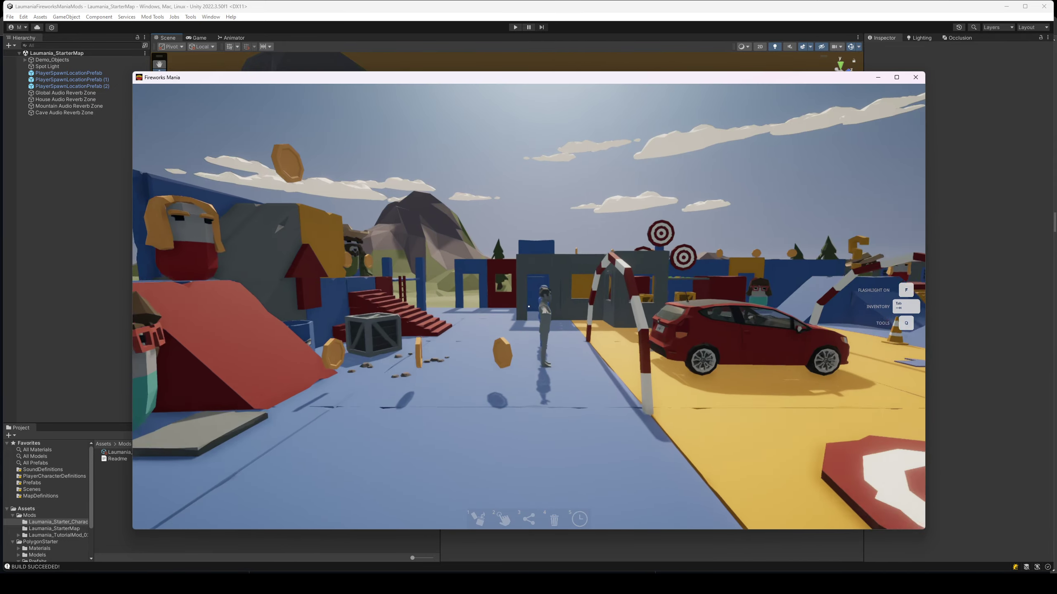
key(w)
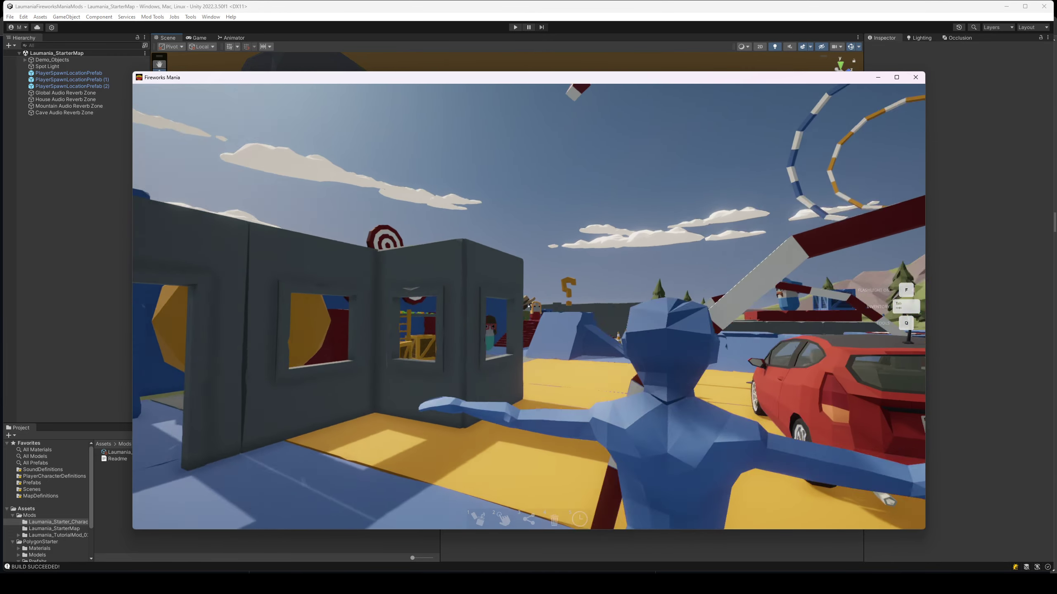
key(w)
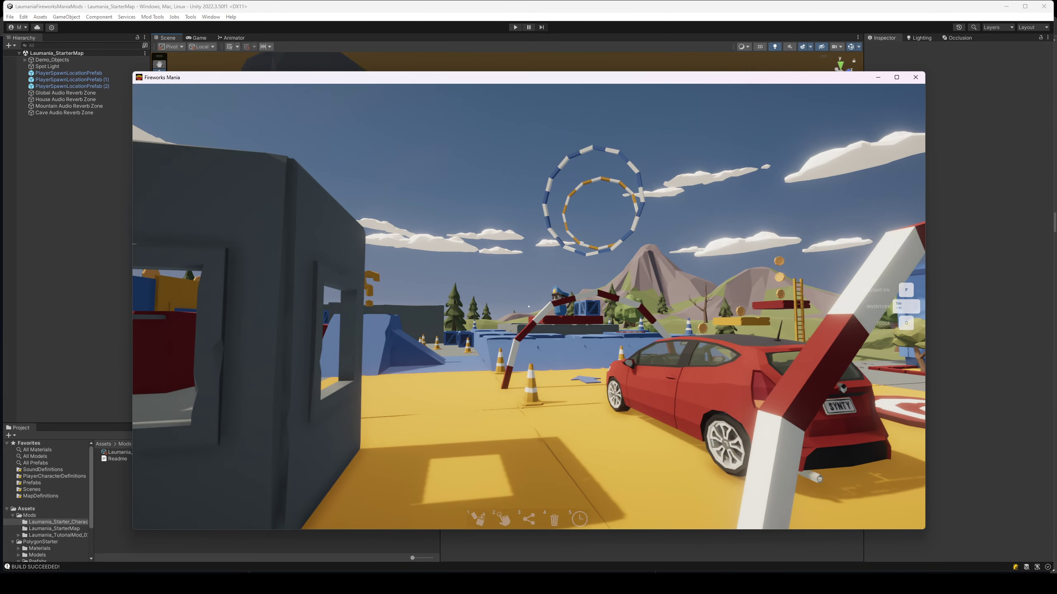
Exit the map and return to the game's main menu
key(Escape)
click(262, 476)
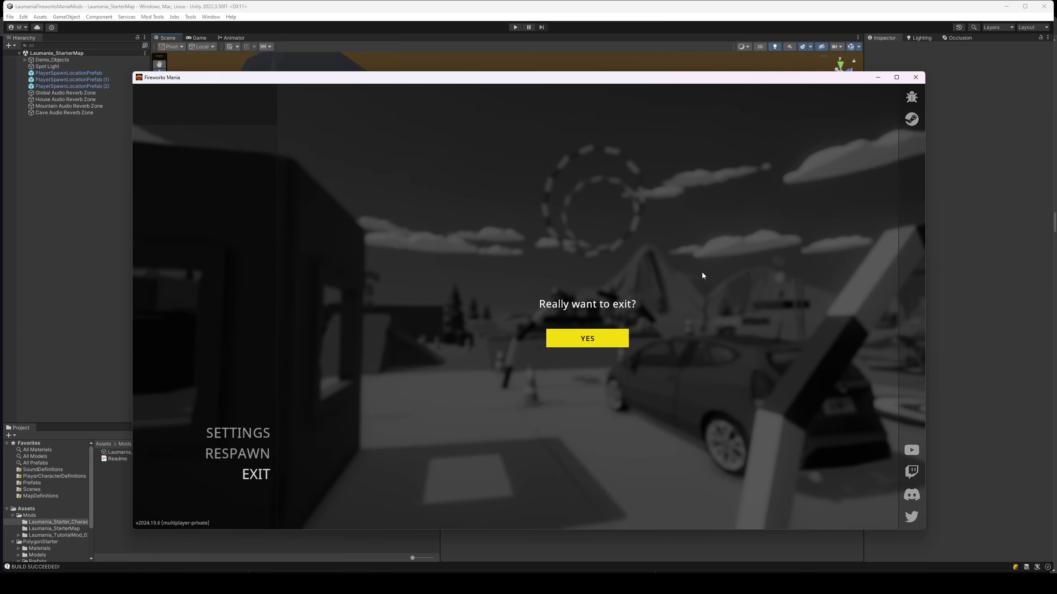
click(569, 338)
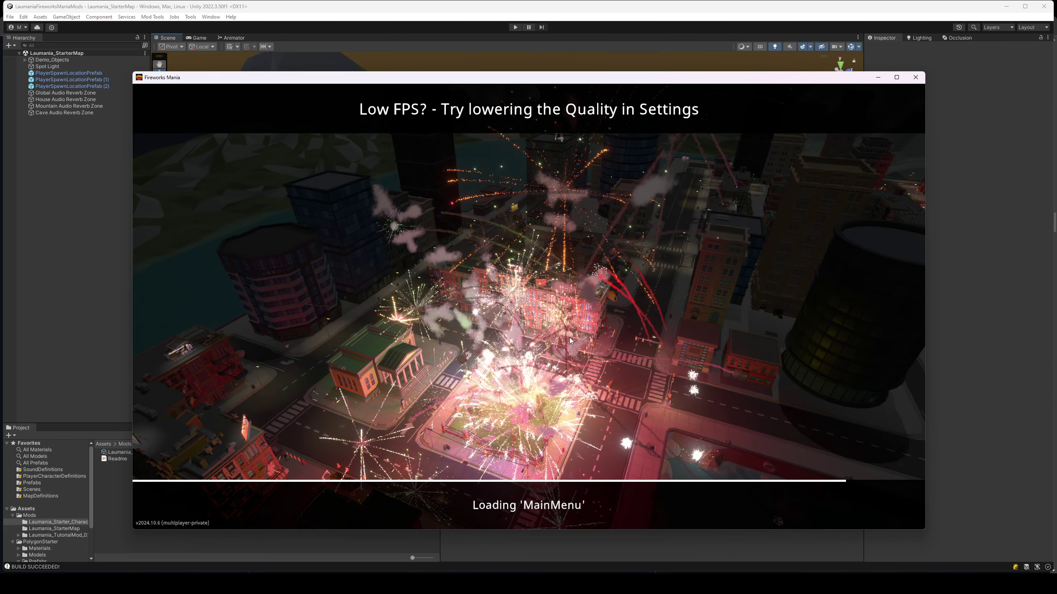